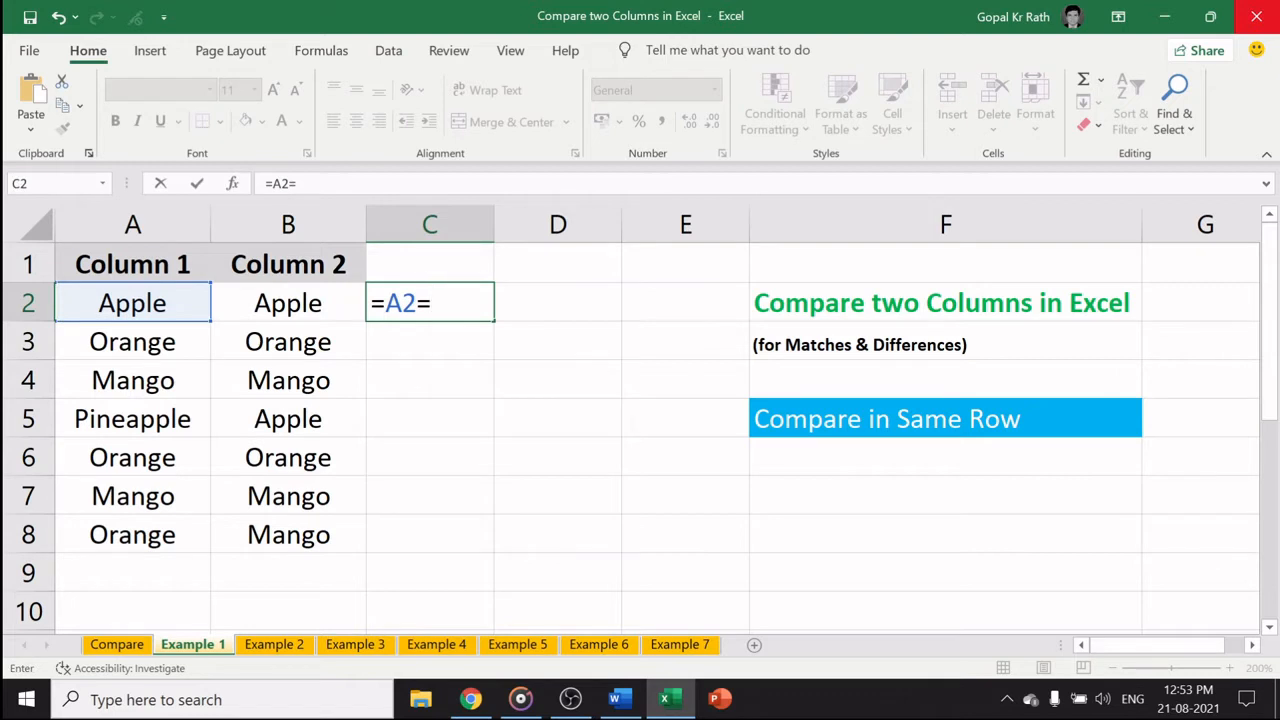
Step: Complete the formula in C2 as =A2=B2 and fill it down through C8
key(Left)
key(Return)
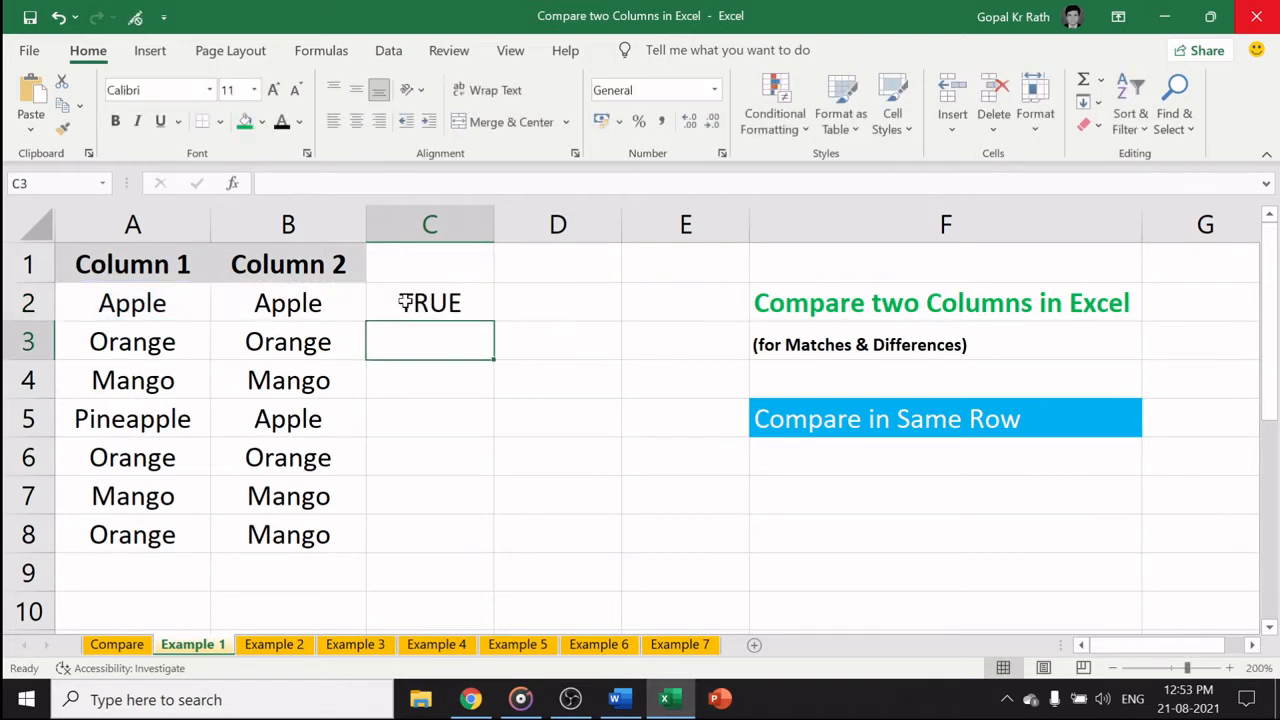
drag(405, 303, 395, 547)
key(ctrl+d)
click(420, 426)
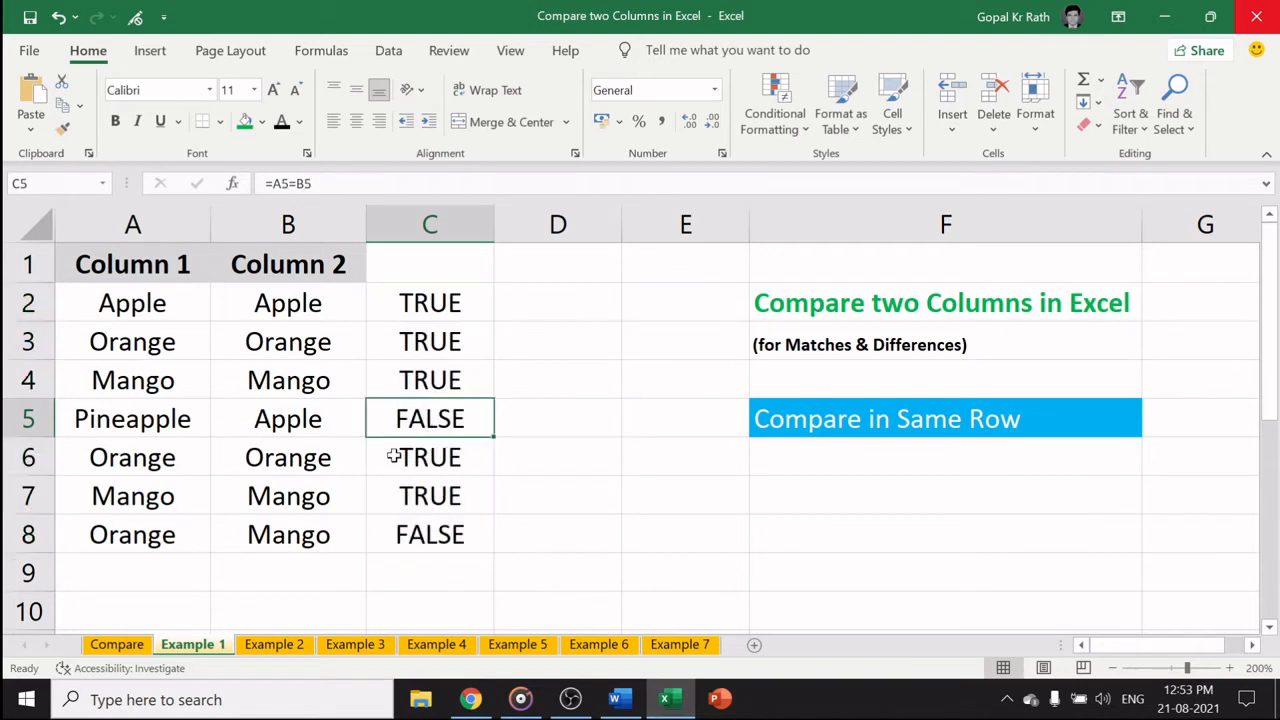
Step: Fill the mismatched pairs A5:B5 and A8:B8 with green
drag(150, 422, 300, 420)
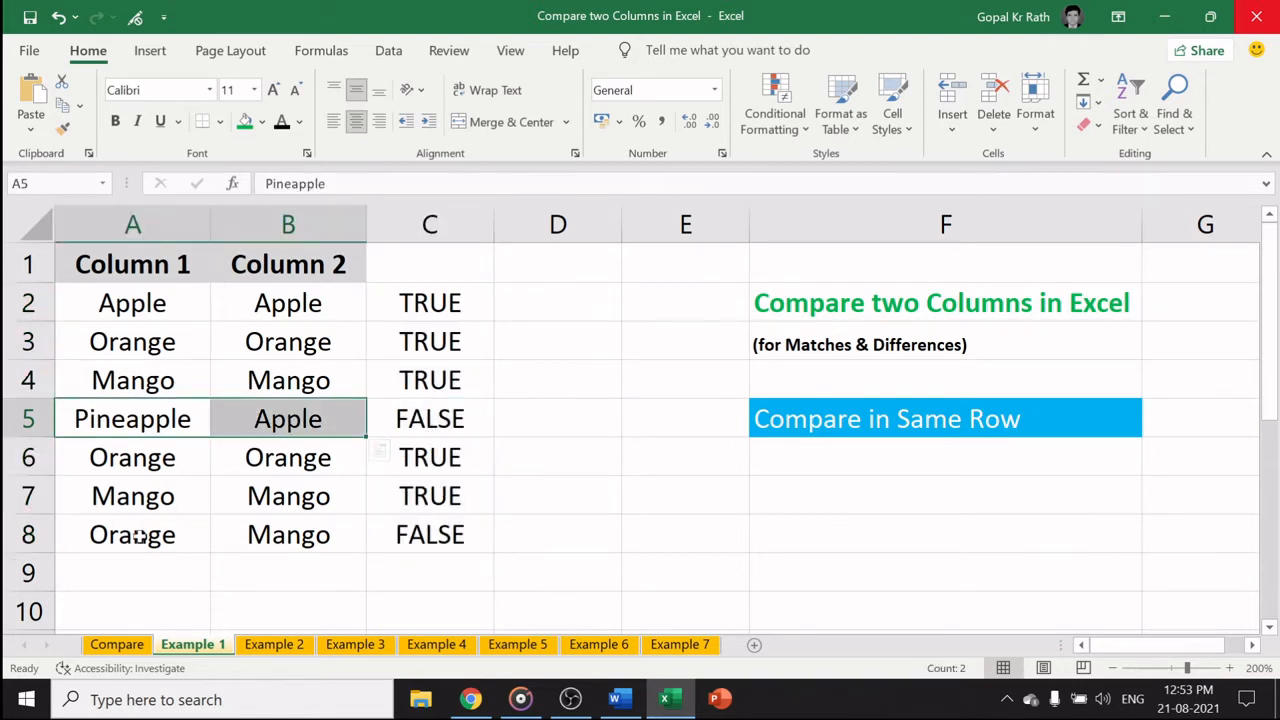
drag(137, 531, 300, 532)
click(245, 121)
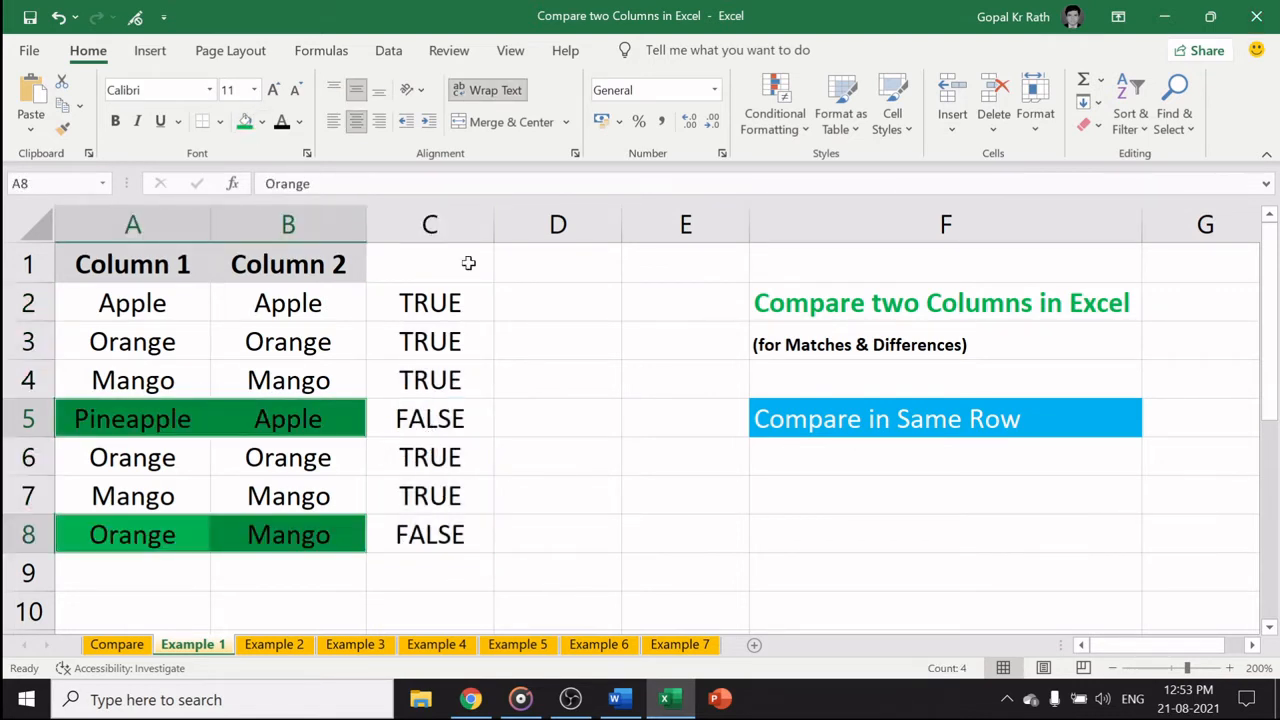
click(440, 422)
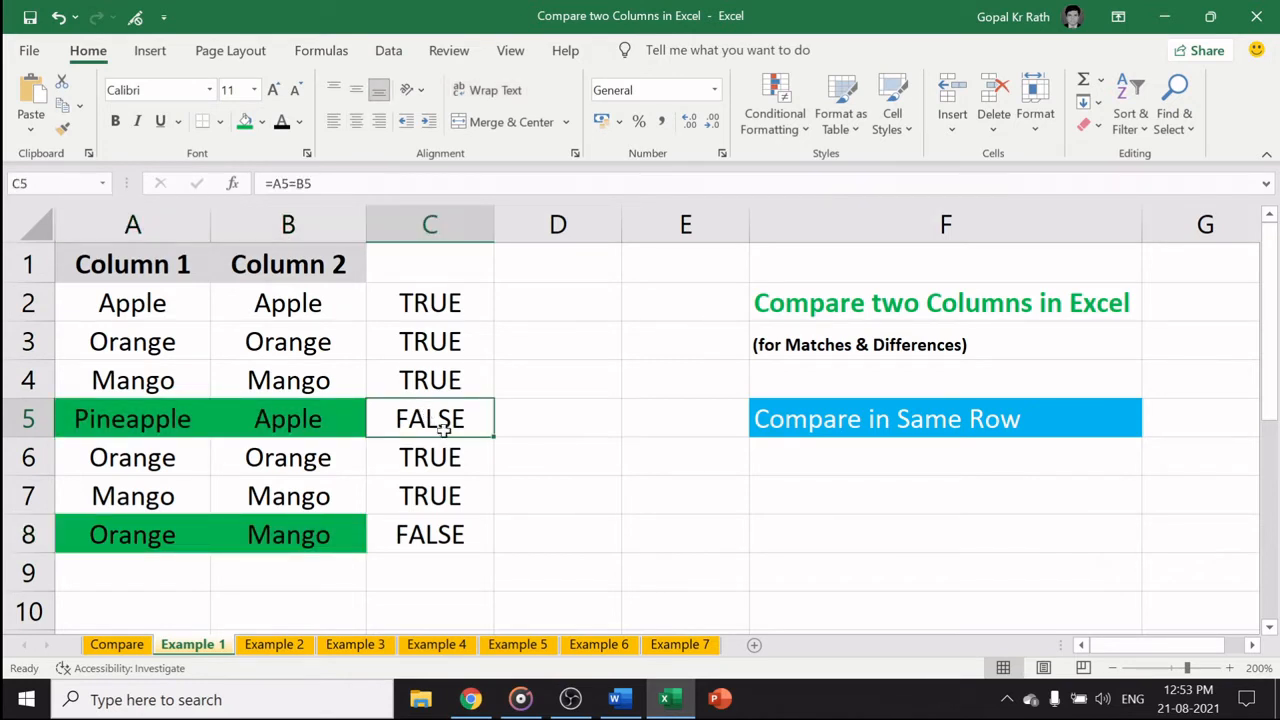
Step: Go to the Example 2 sheet and look over its two number columns and the method heading in F5
click(268, 652)
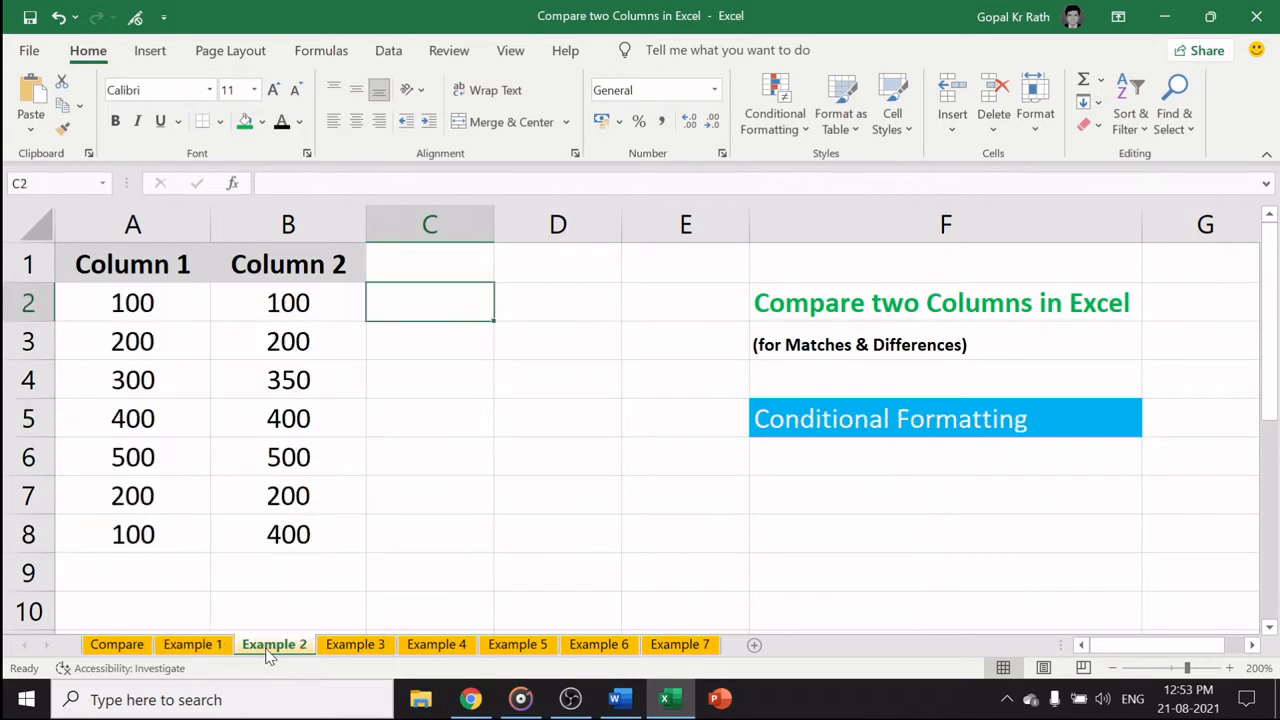
drag(133, 302, 133, 534)
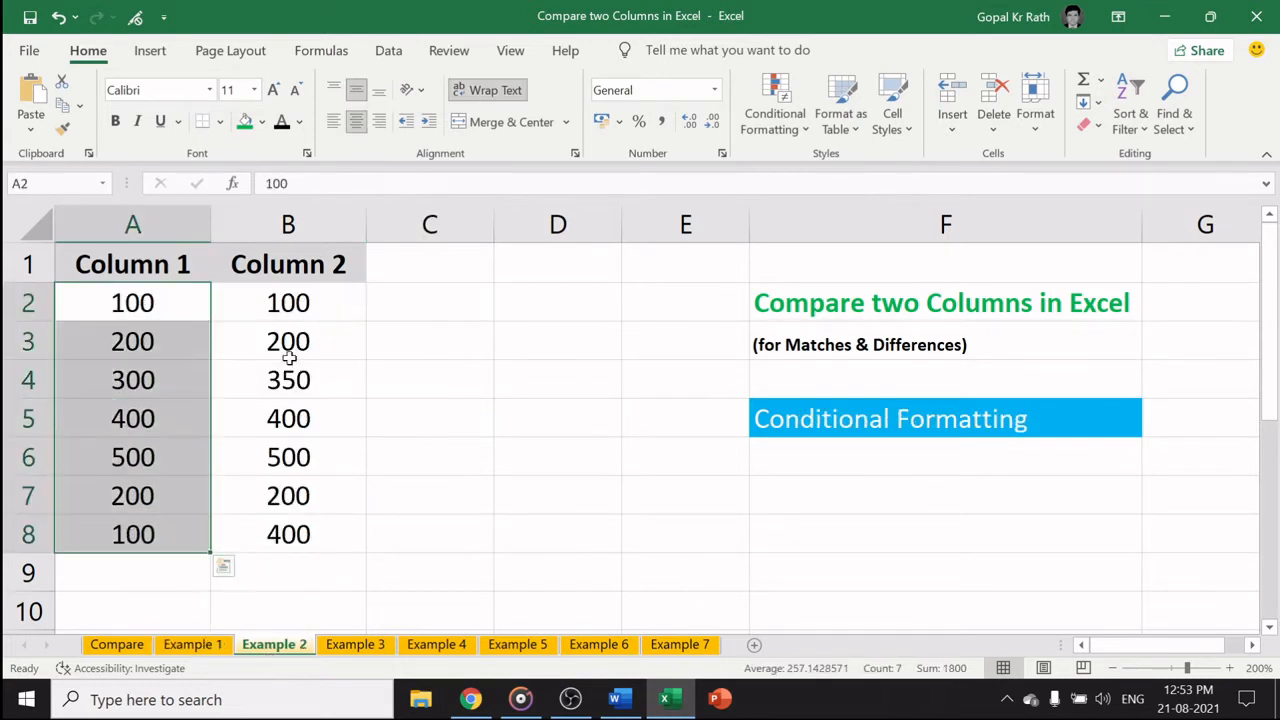
drag(288, 303, 288, 538)
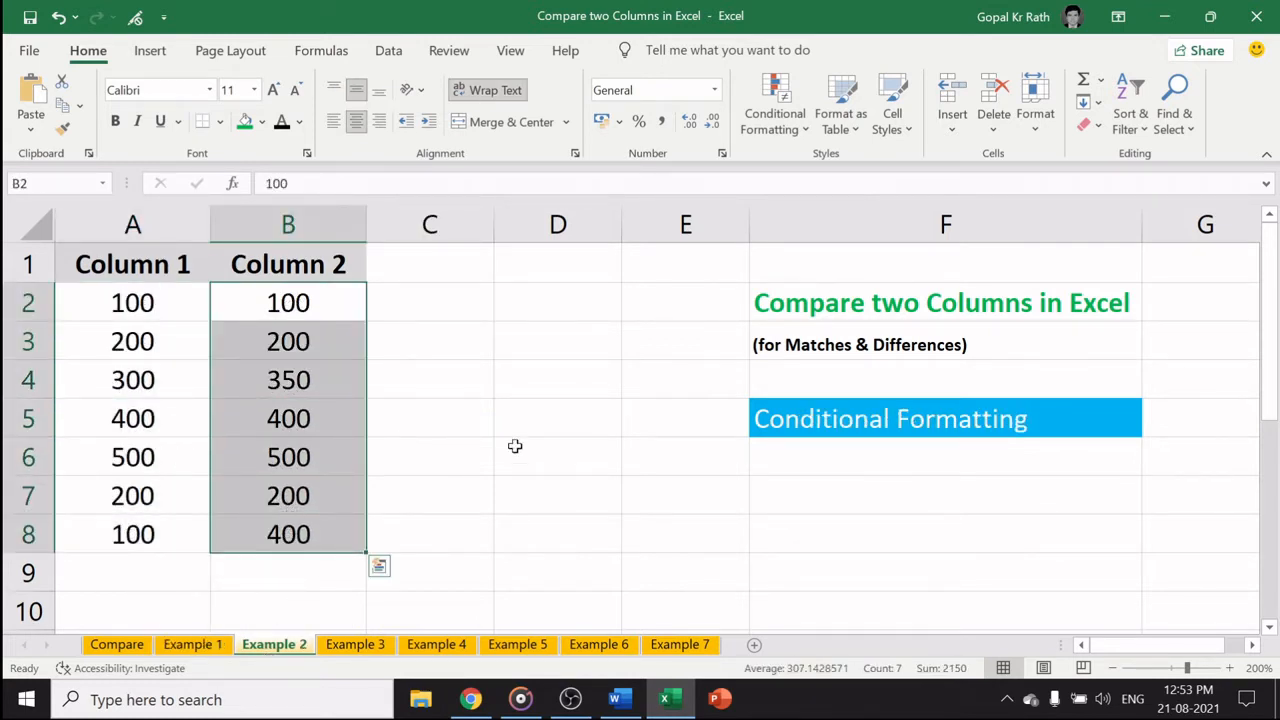
click(777, 423)
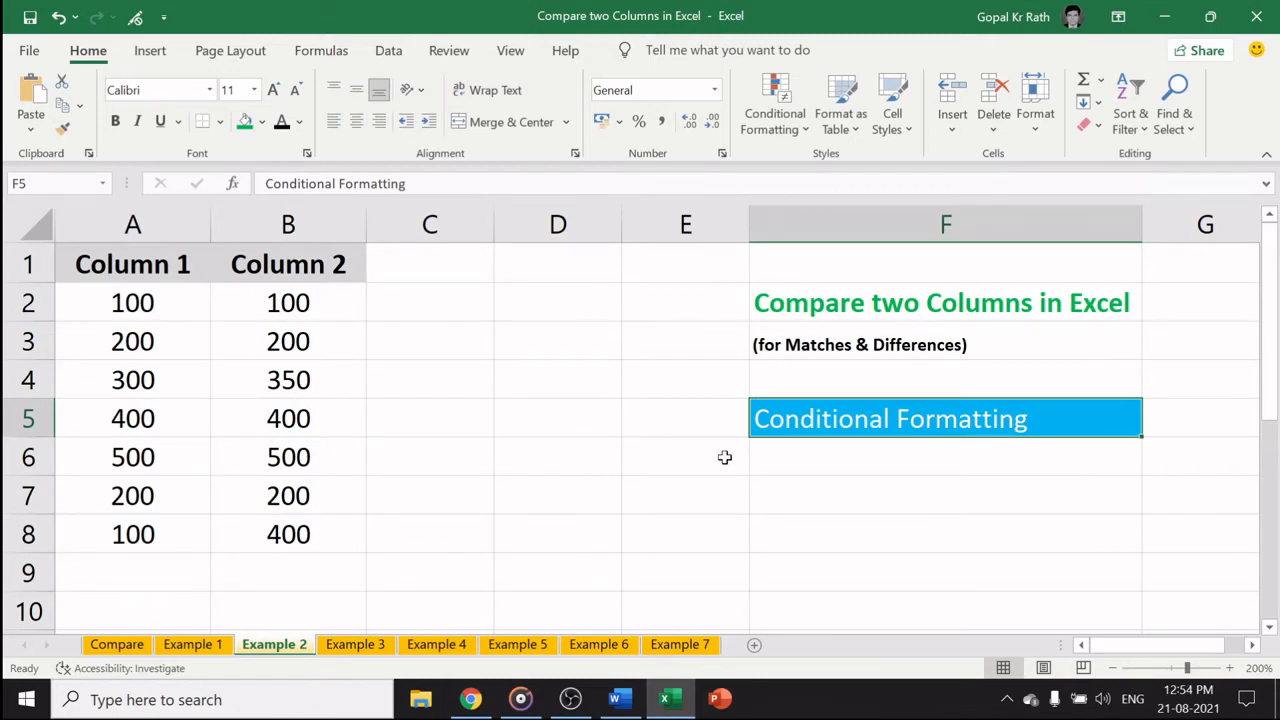
Step: Apply a duplicate-values conditional format to A2:A8 using Green Fill with Dark Green Text
drag(134, 300, 157, 533)
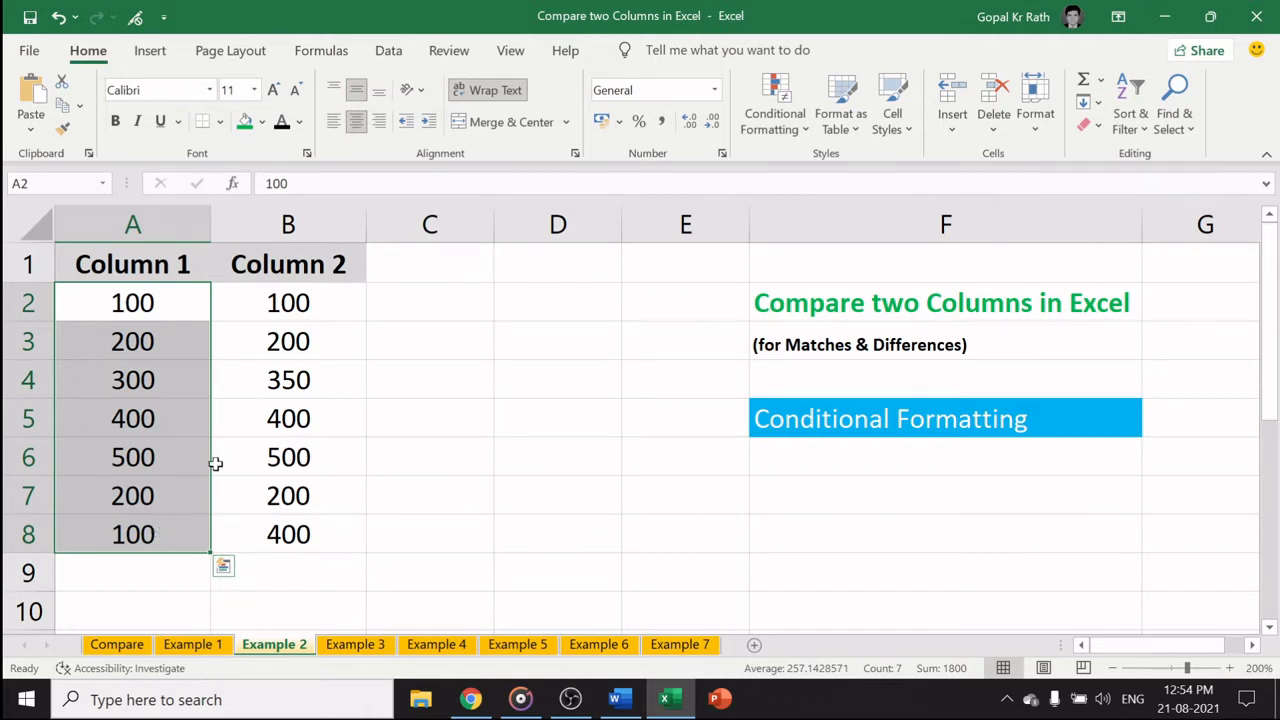
drag(137, 298, 147, 530)
drag(134, 300, 274, 533)
drag(187, 298, 140, 534)
click(802, 132)
mouse_move(824, 178)
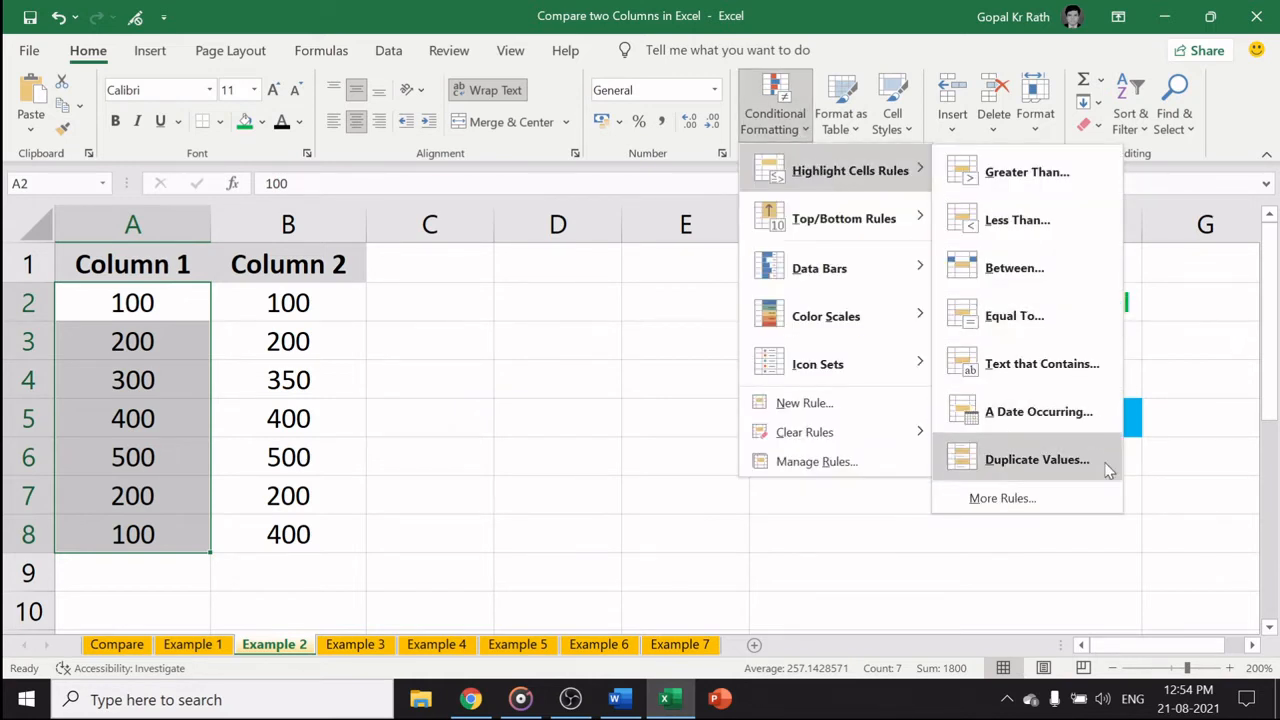
click(1054, 465)
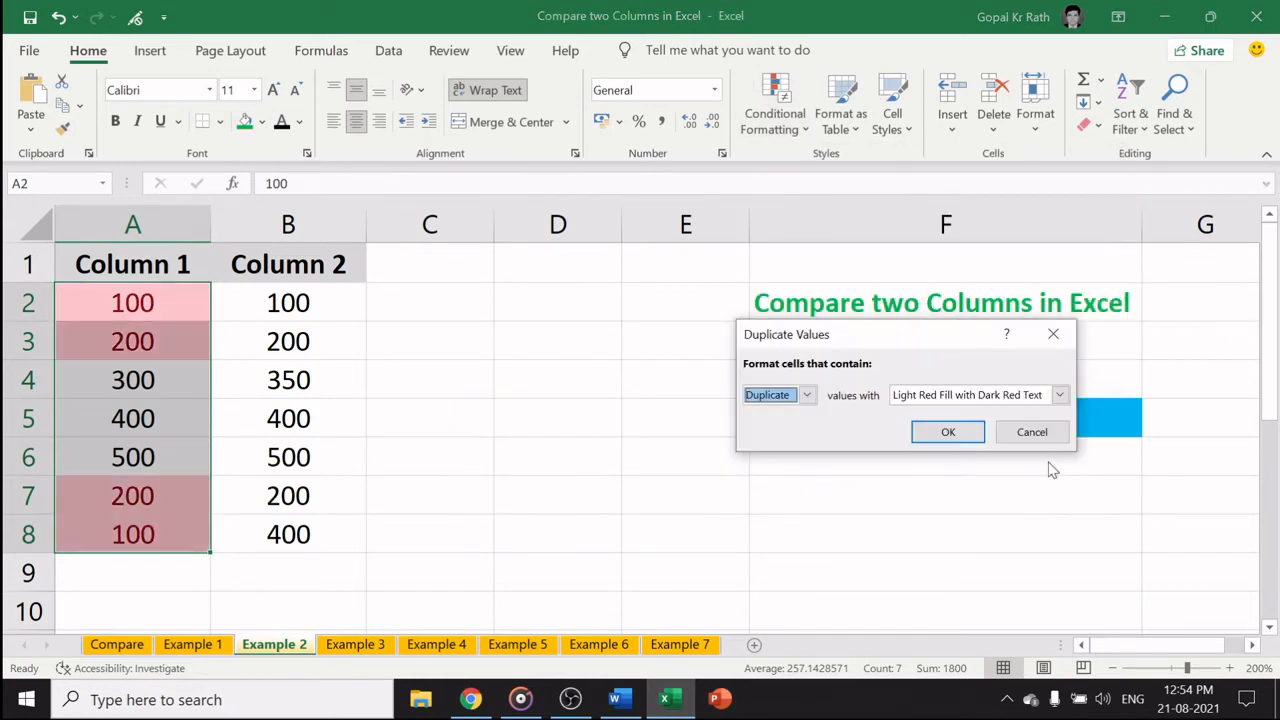
click(1059, 394)
click(968, 440)
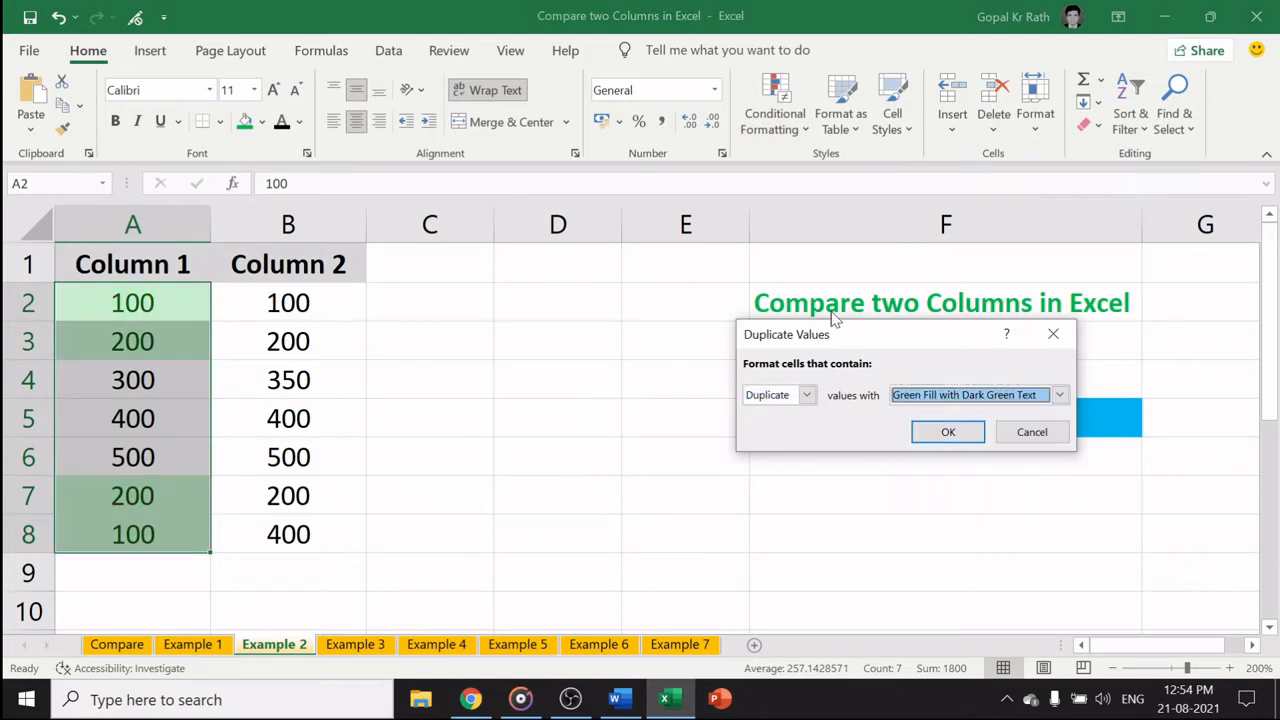
click(945, 432)
Step: Check the highlighted cells in Column 1 and undo their duplicate-values formatting
click(140, 337)
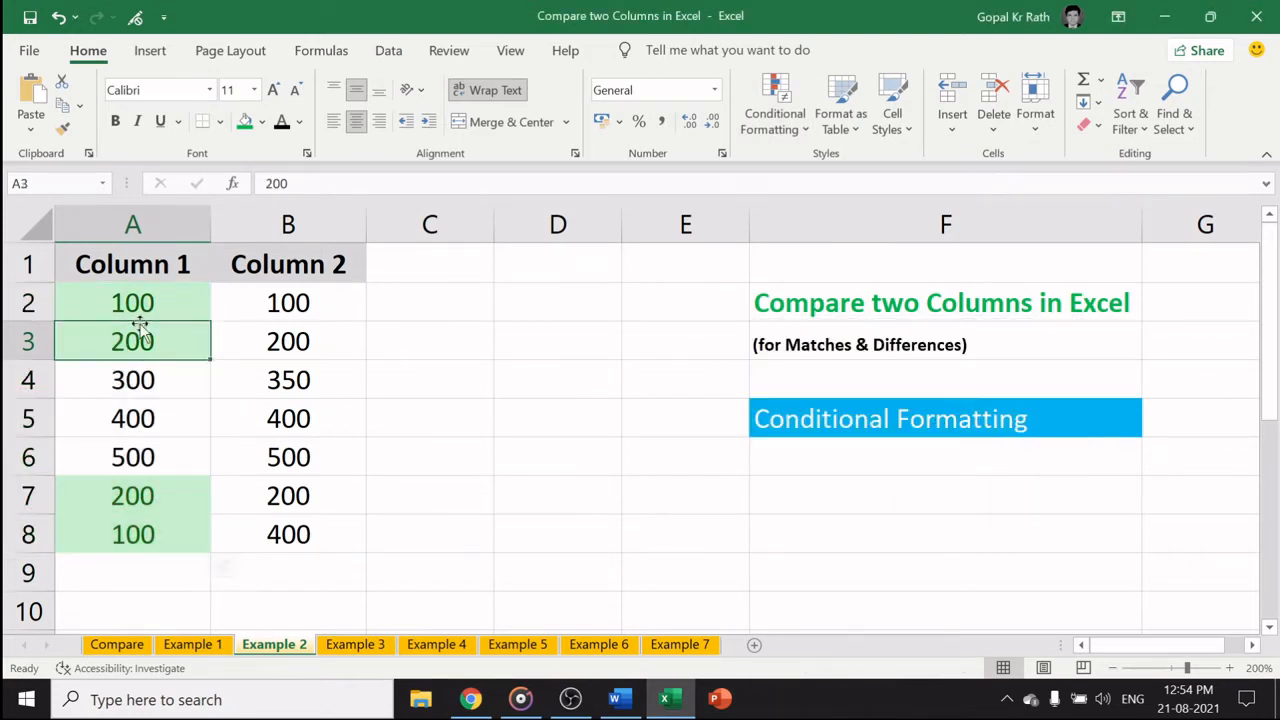
click(137, 303)
click(134, 343)
drag(140, 506, 140, 531)
drag(137, 300, 134, 343)
key(ctrl+z)
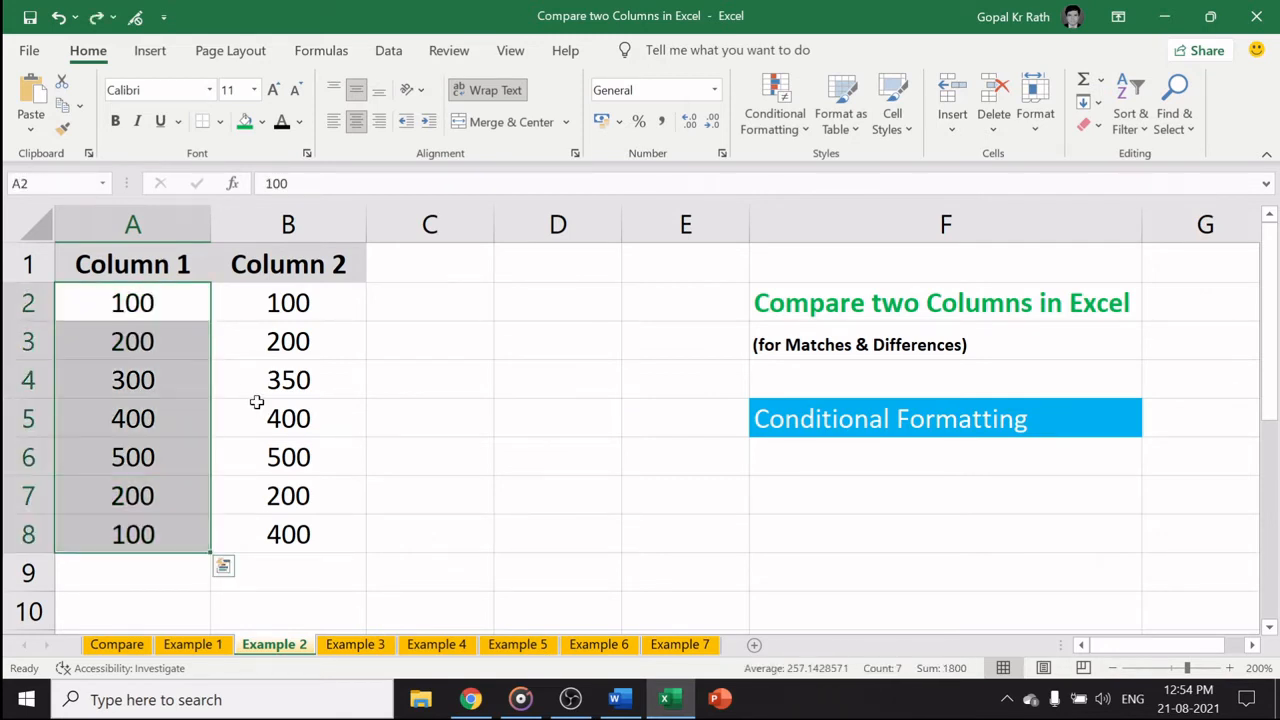
Step: Apply a duplicate-values conditional format across both columns, A2:B8, using Green Fill with Dark Green Text
drag(126, 302, 268, 529)
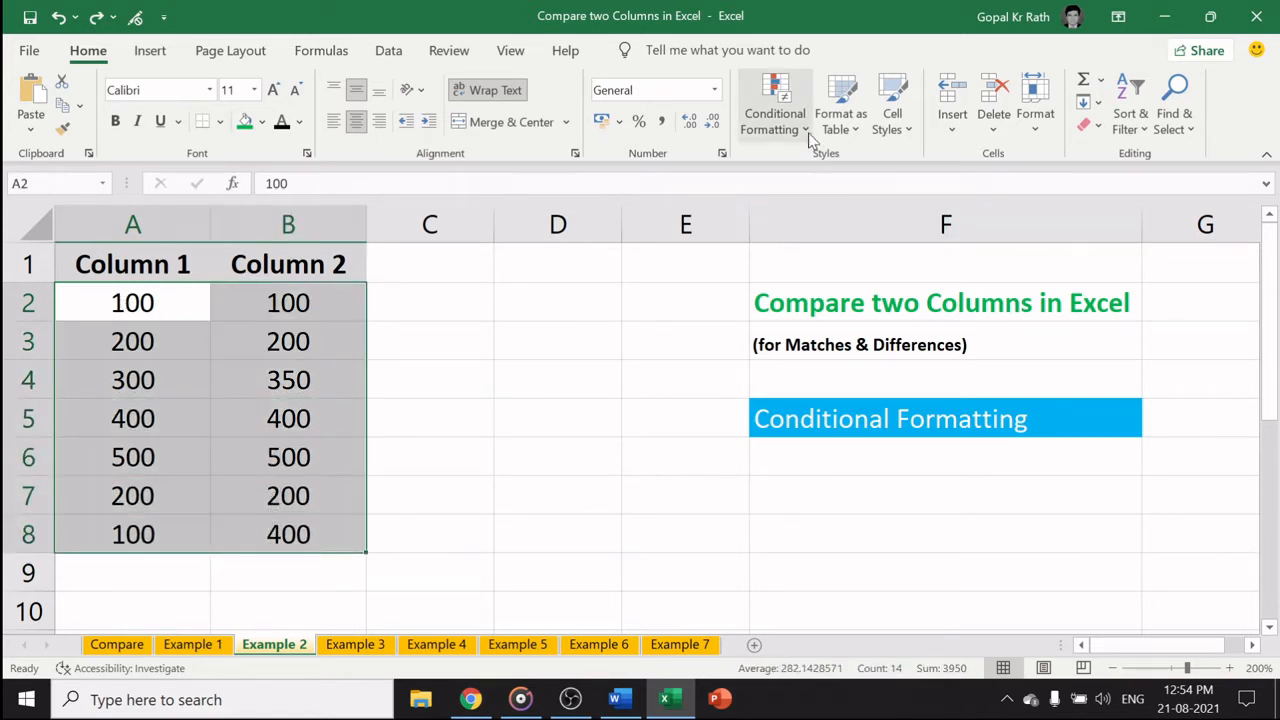
click(776, 118)
mouse_move(838, 190)
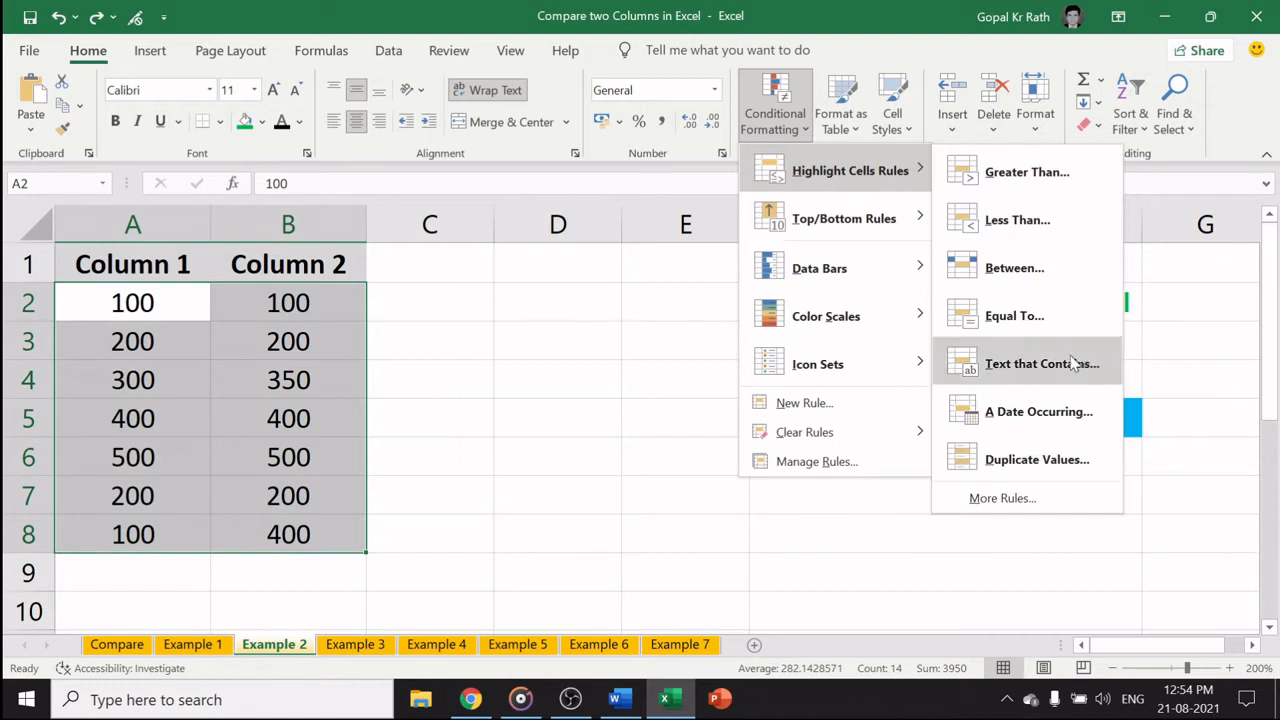
click(1052, 466)
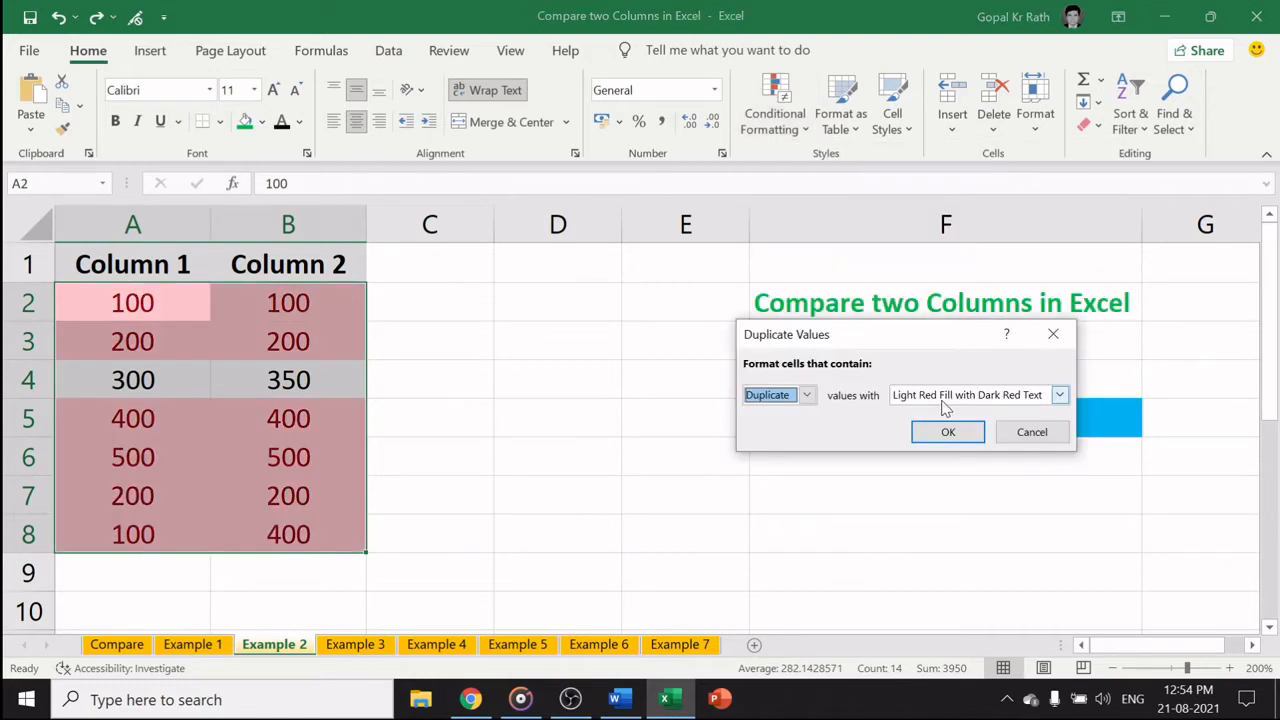
click(1059, 395)
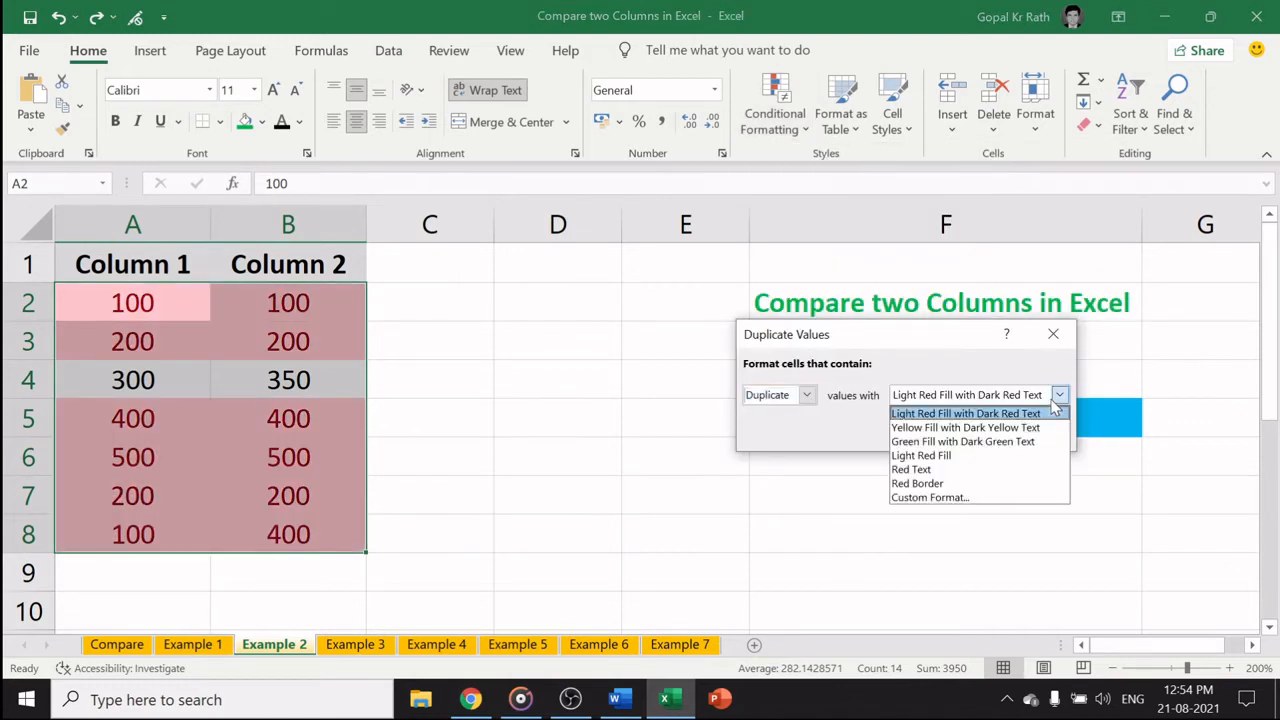
click(933, 441)
click(948, 432)
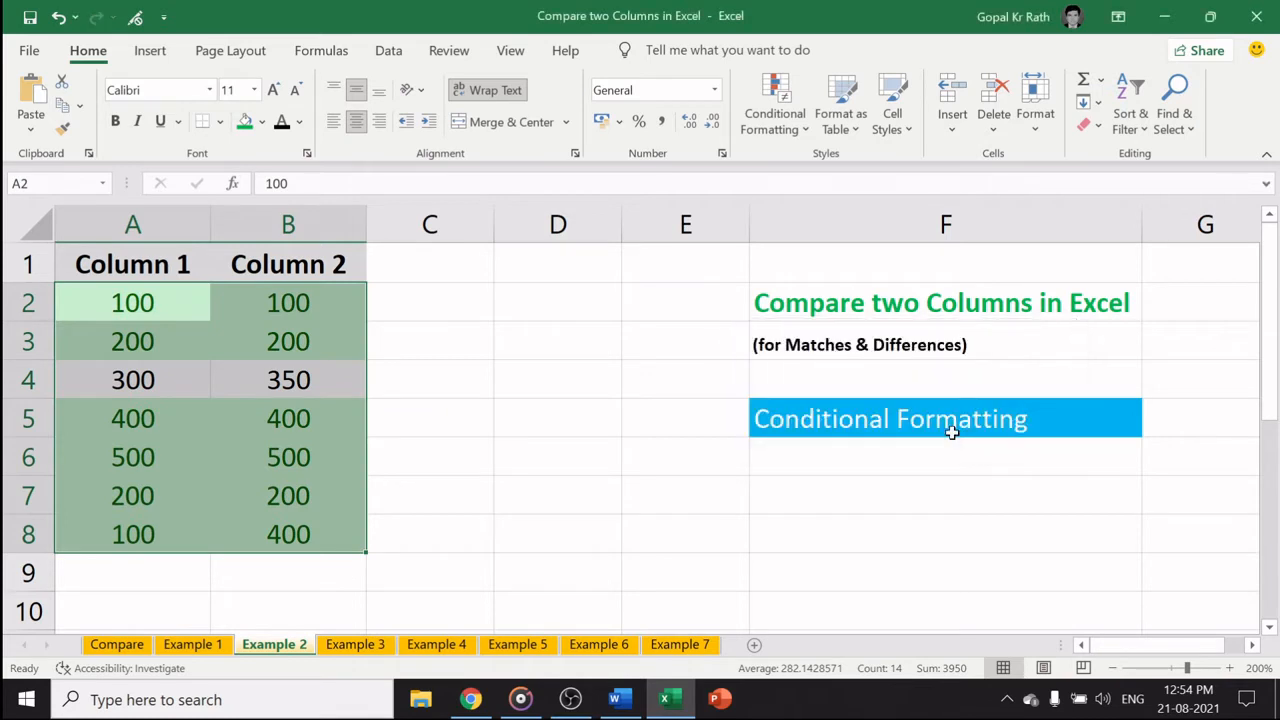
Step: Review the highlighted and unhighlighted rows across both columns, and undo the duplicate-values formatting on A2:B8
click(320, 386)
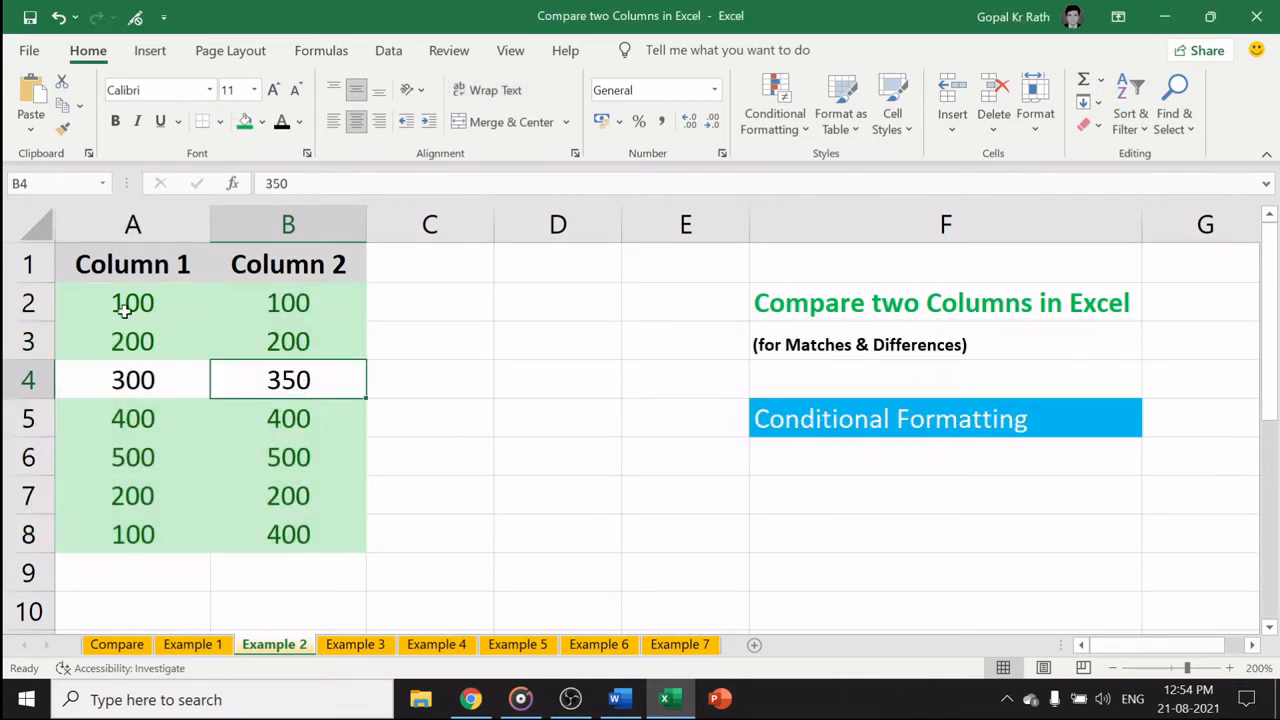
drag(120, 303, 286, 337)
drag(149, 411, 288, 534)
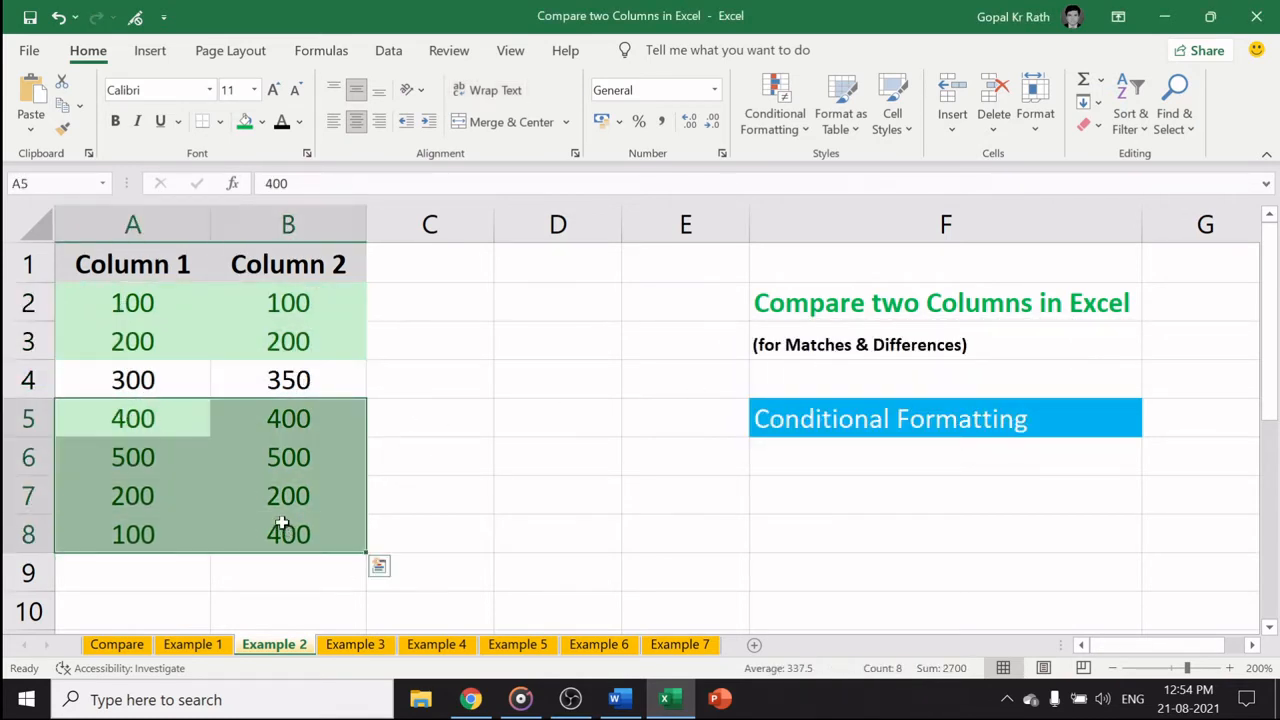
drag(131, 380, 294, 382)
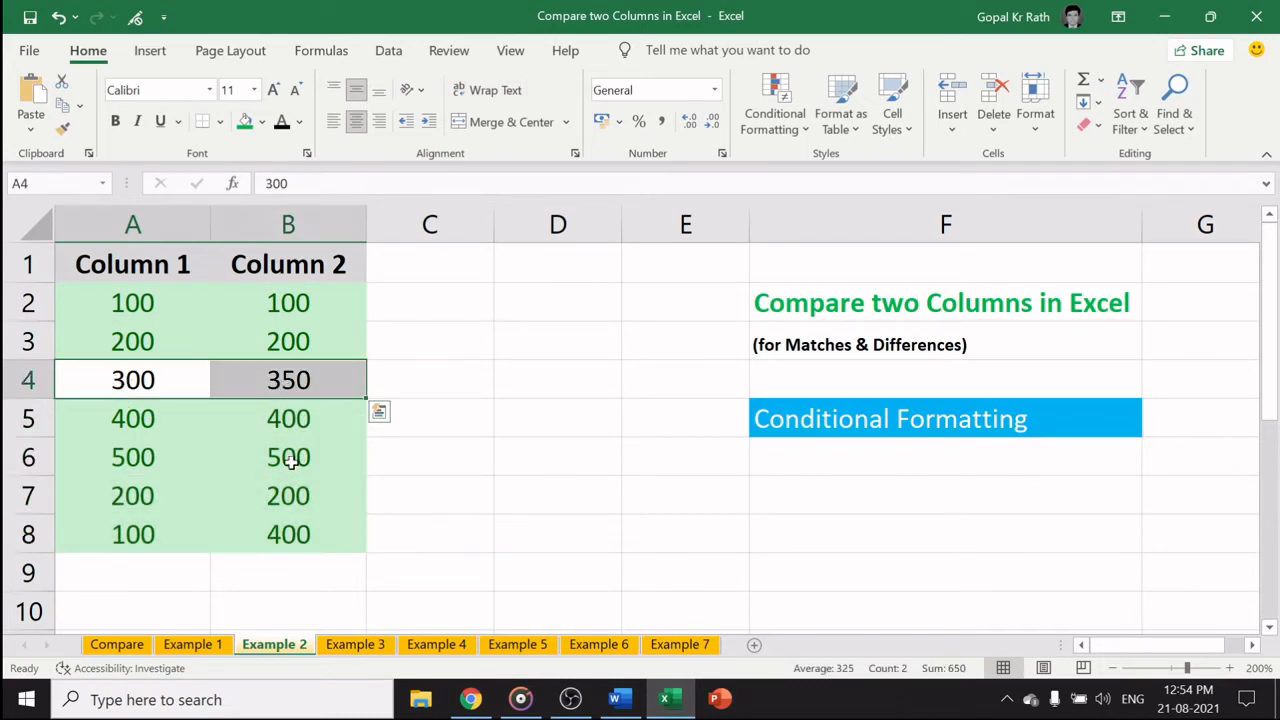
click(214, 434)
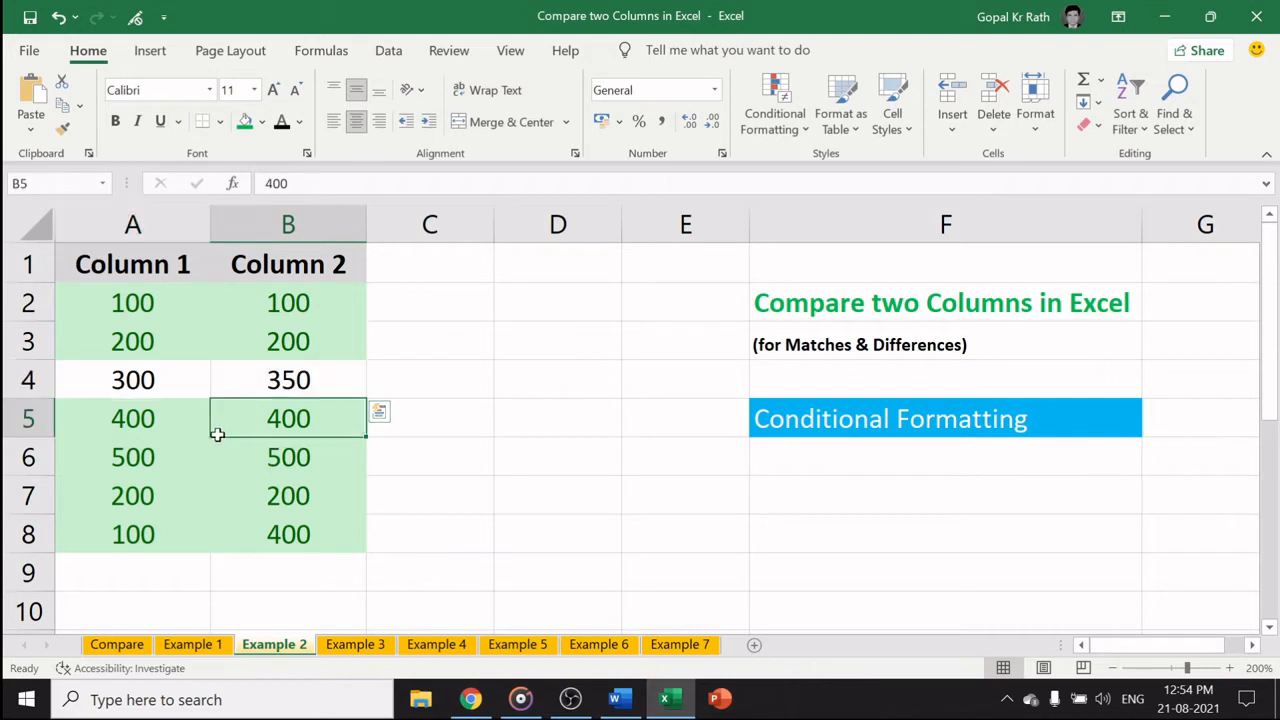
drag(131, 376, 309, 395)
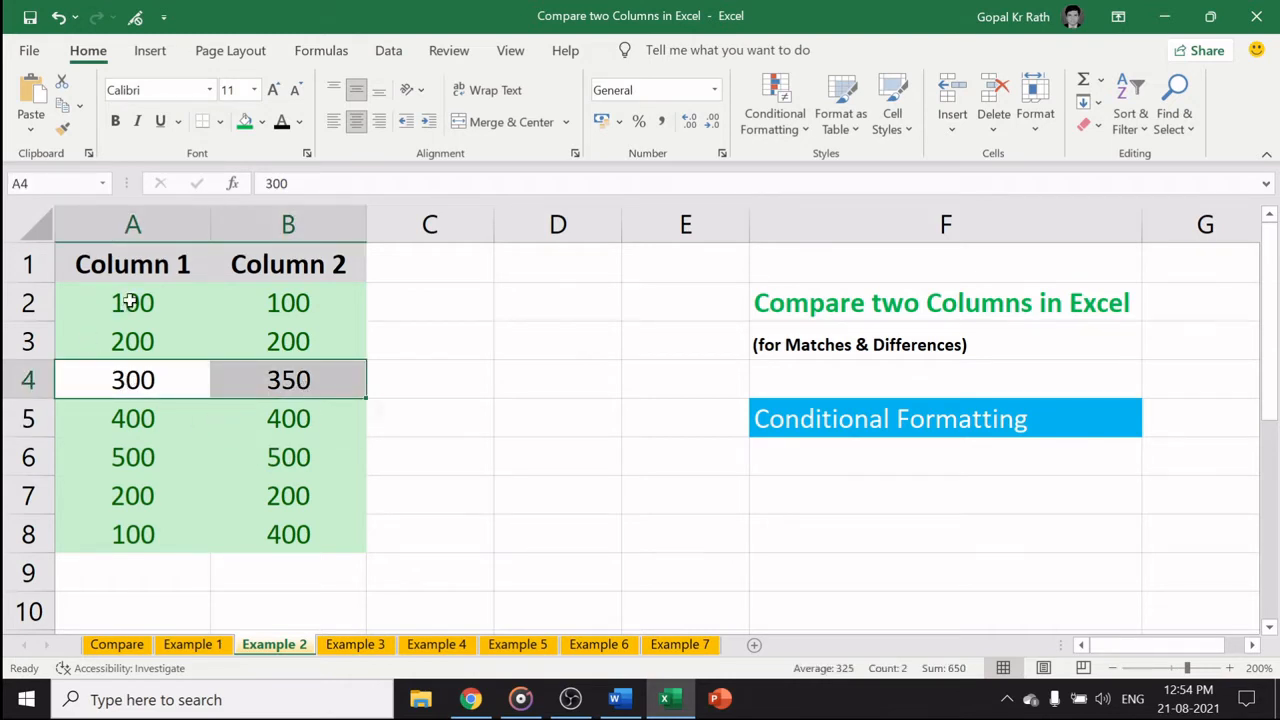
drag(123, 299, 328, 528)
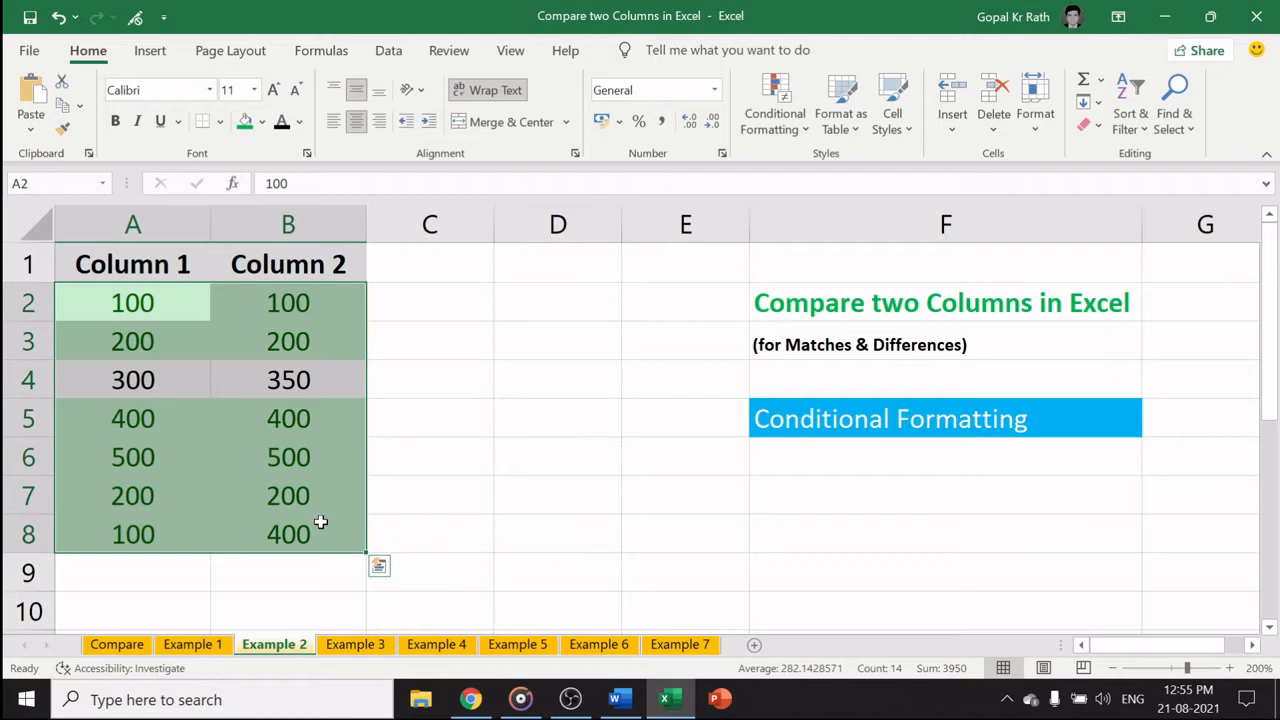
click(335, 494)
key(ctrl+z)
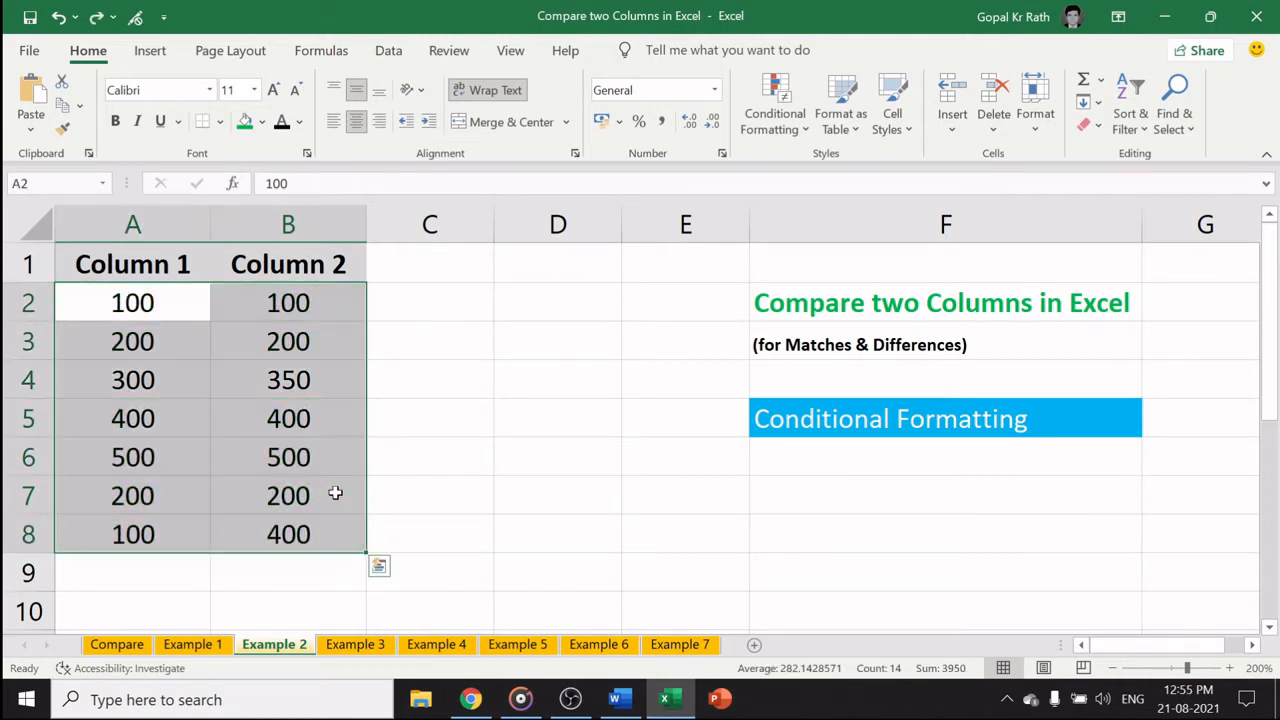
Step: Highlight the unique values in A2:B8 with Light Red Fill with Dark Red Text and review row 4
click(803, 138)
mouse_move(850, 171)
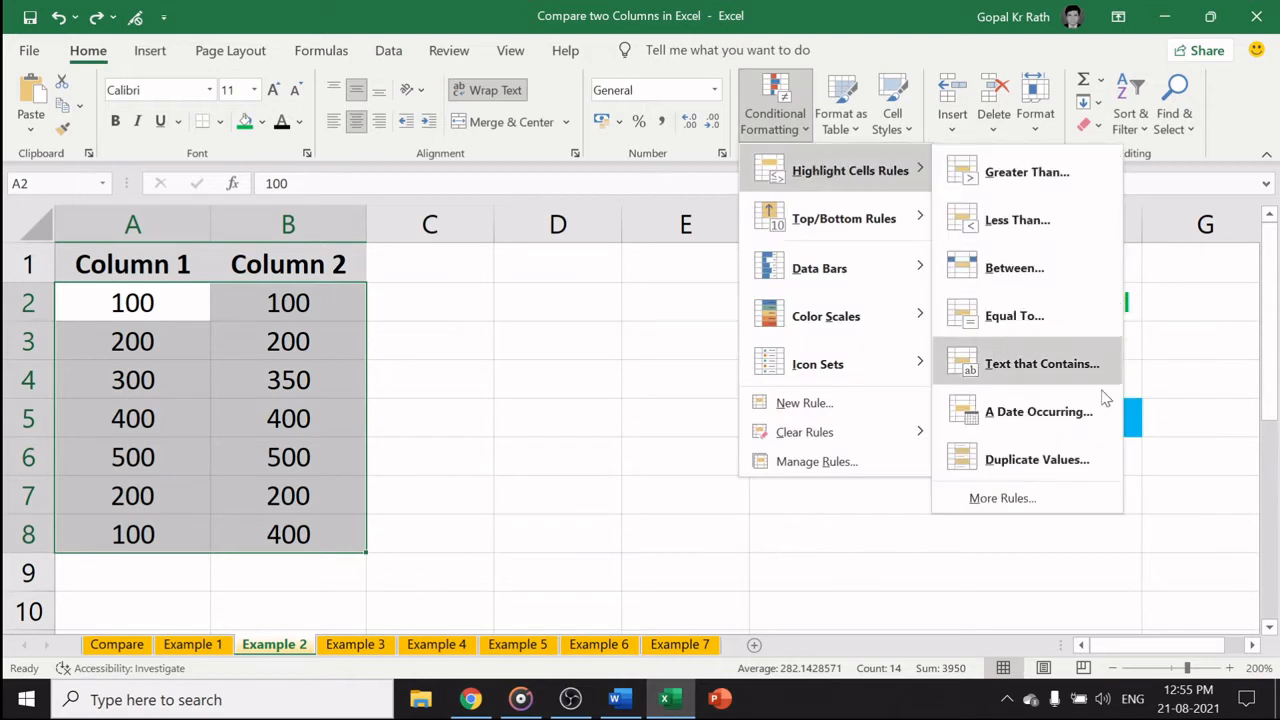
click(1068, 461)
click(808, 396)
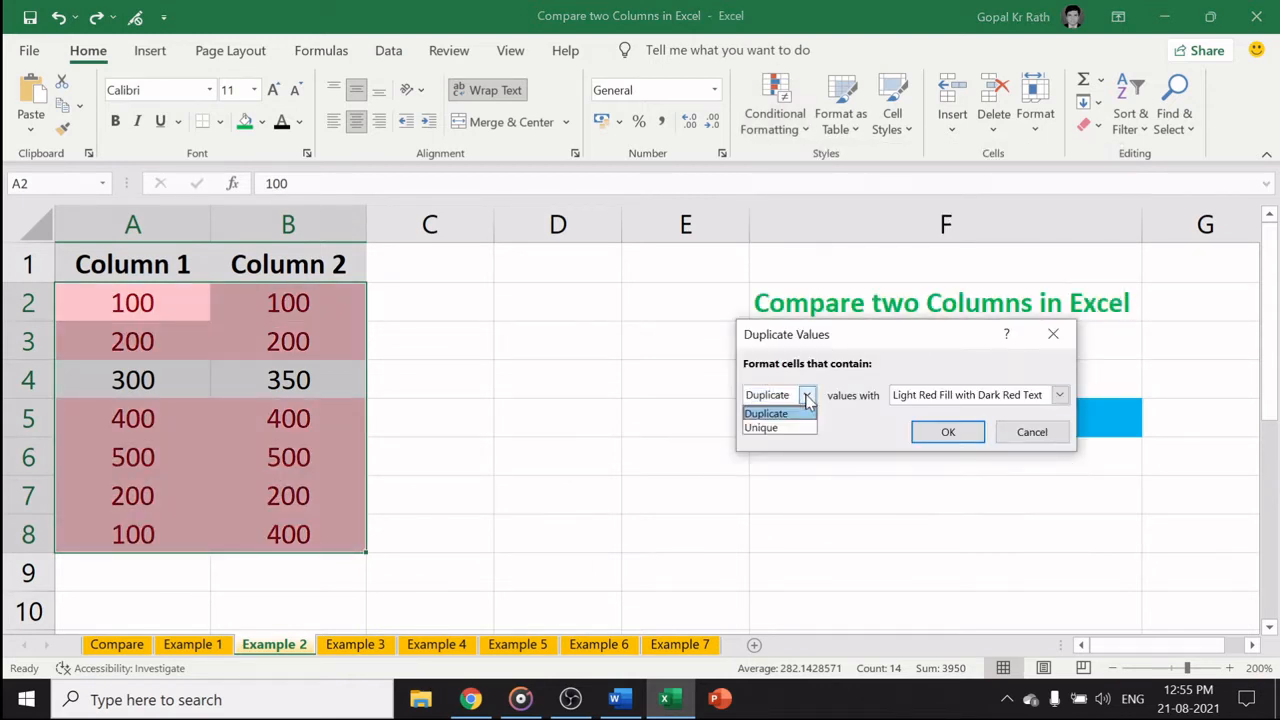
click(761, 427)
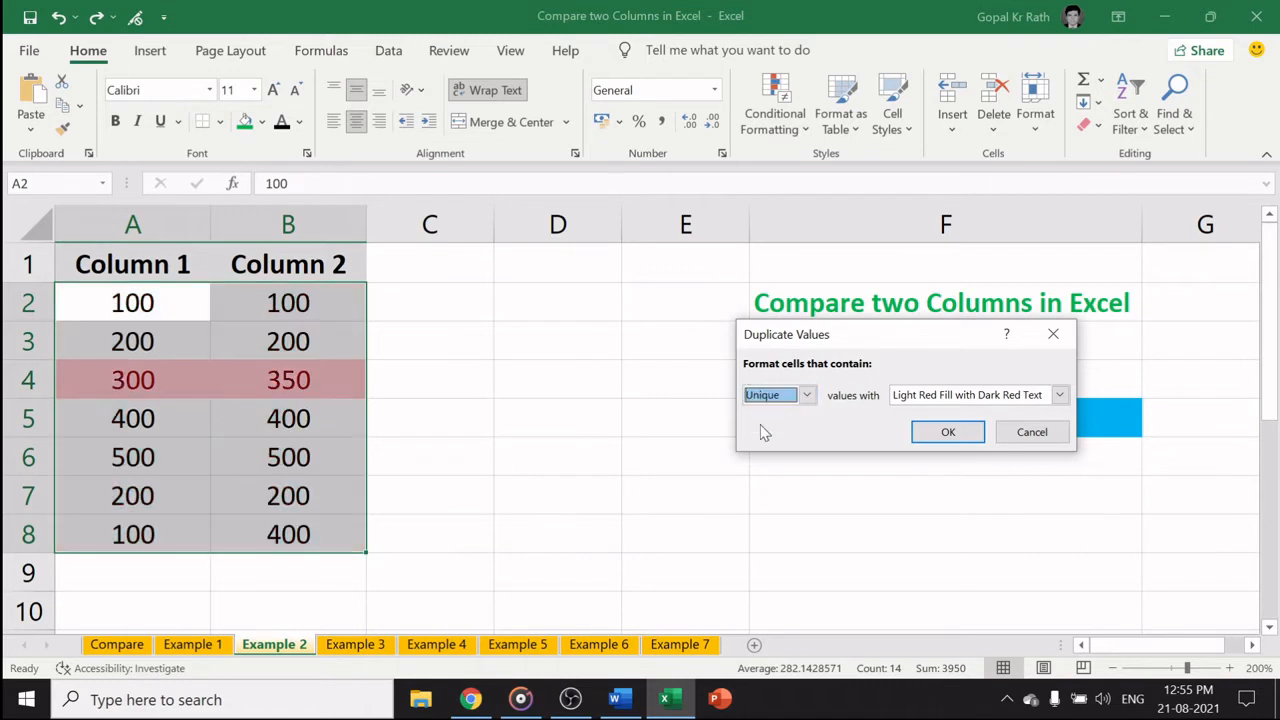
click(950, 433)
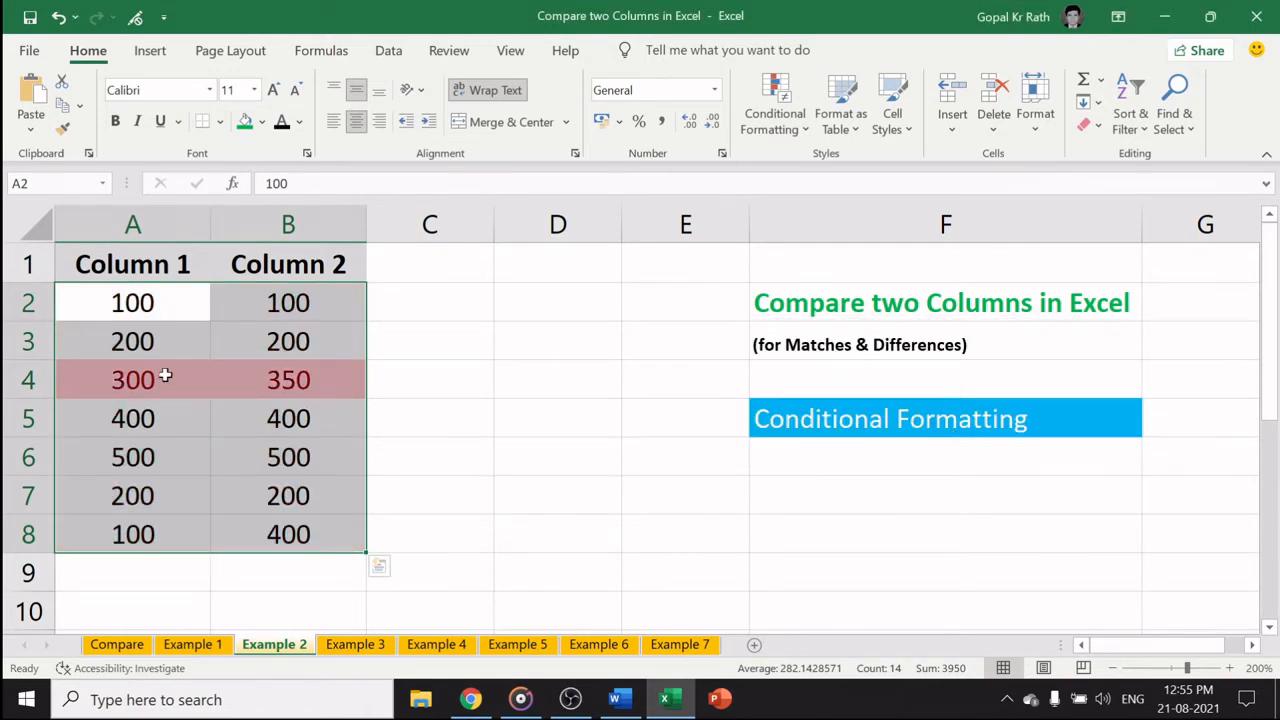
drag(166, 371, 296, 382)
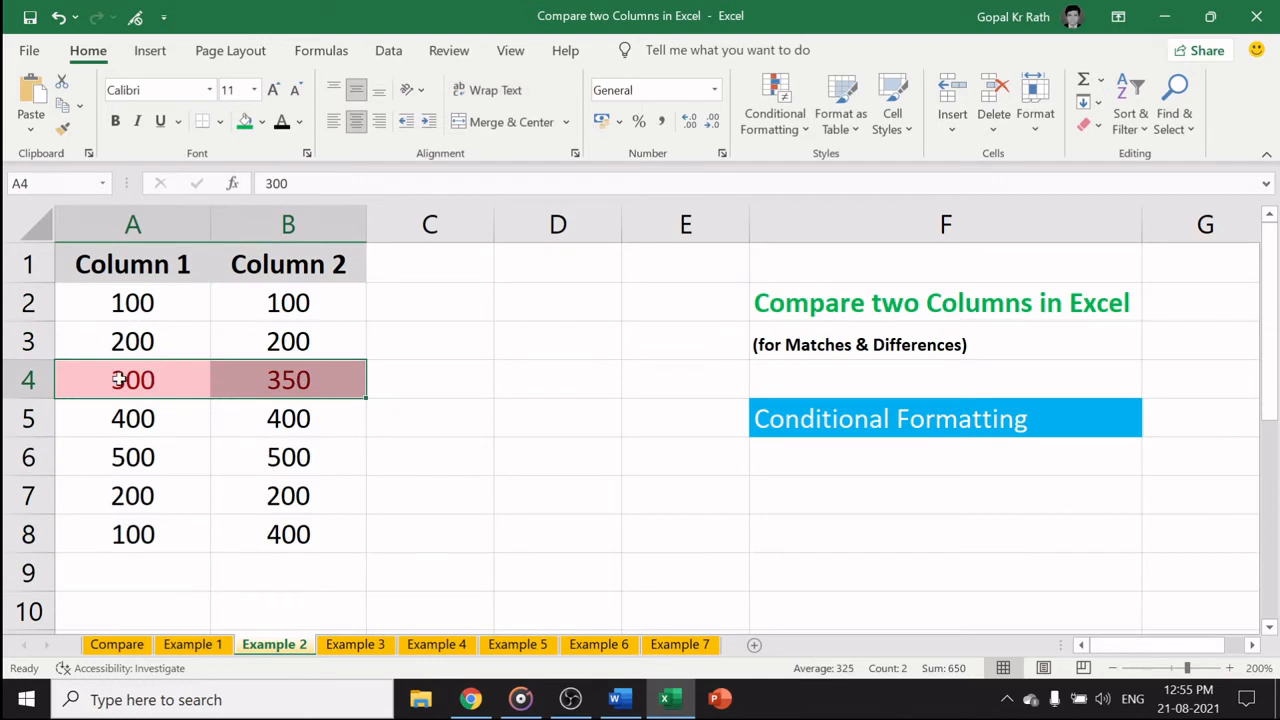
drag(122, 380, 280, 377)
Step: On the Example 3 sheet, enter =IF(A2=B2,"true","false") in C2 and fill it down to C8
click(352, 644)
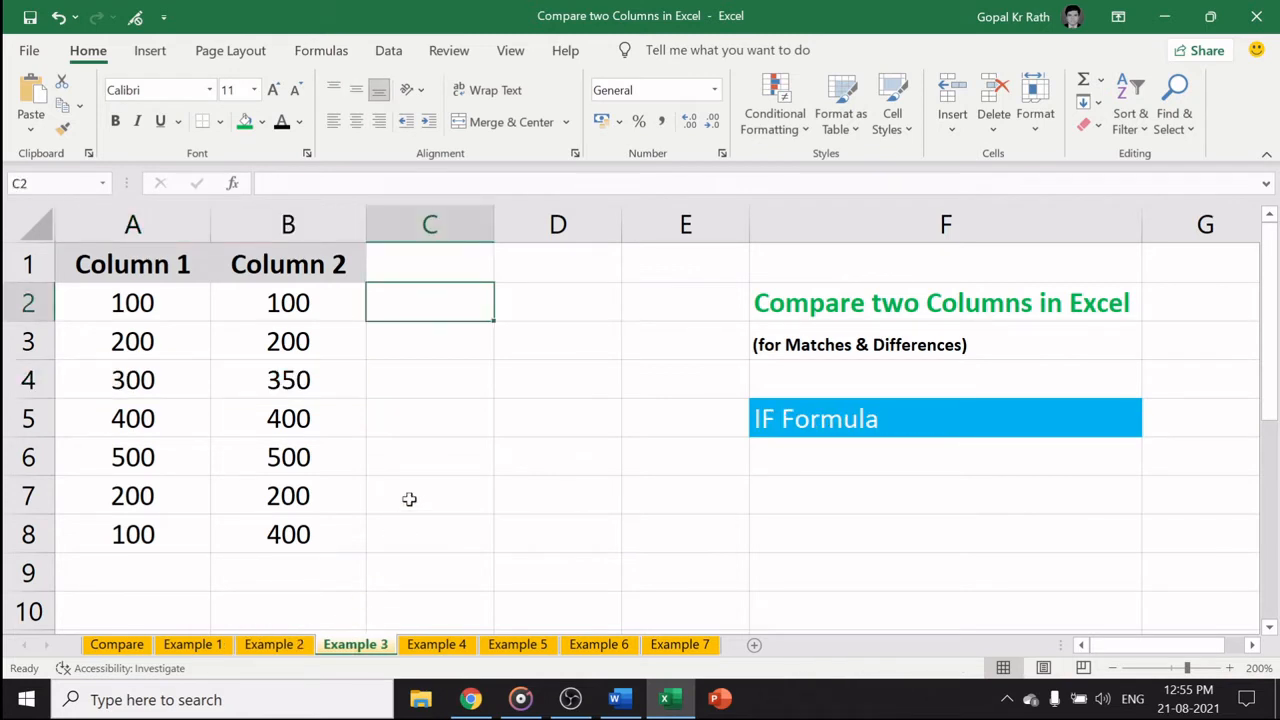
text(=if)
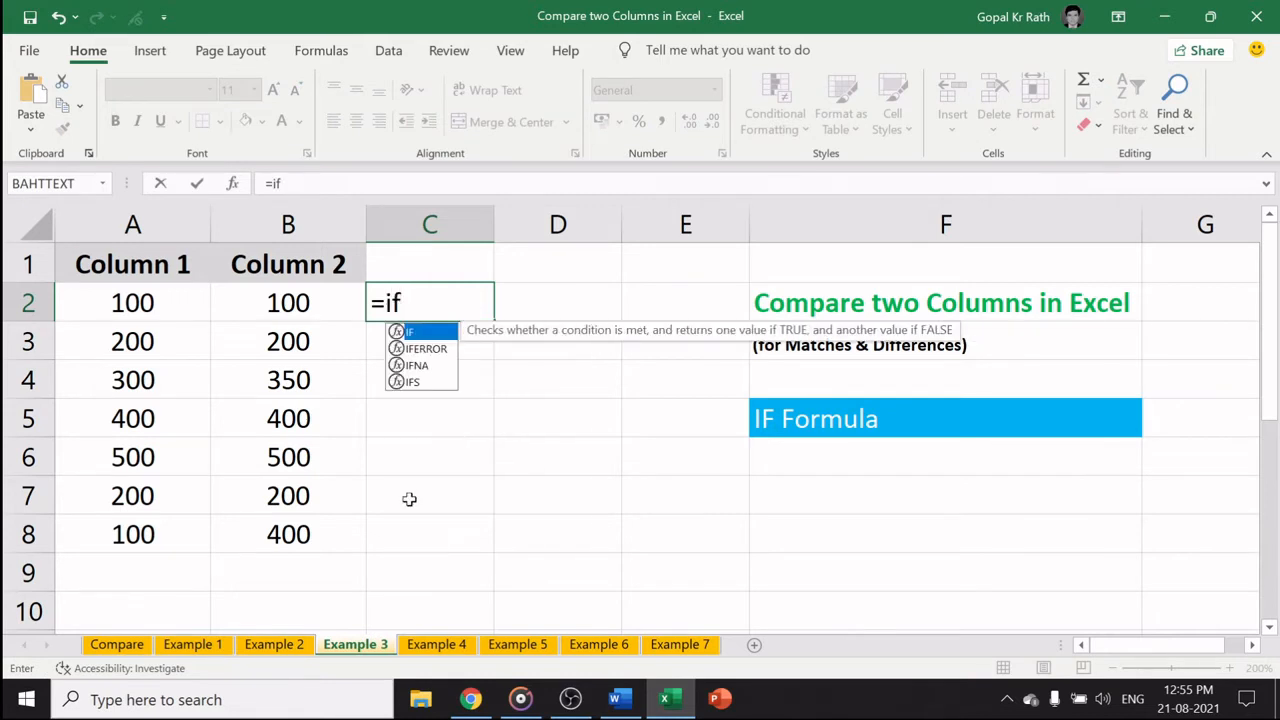
key(Tab)
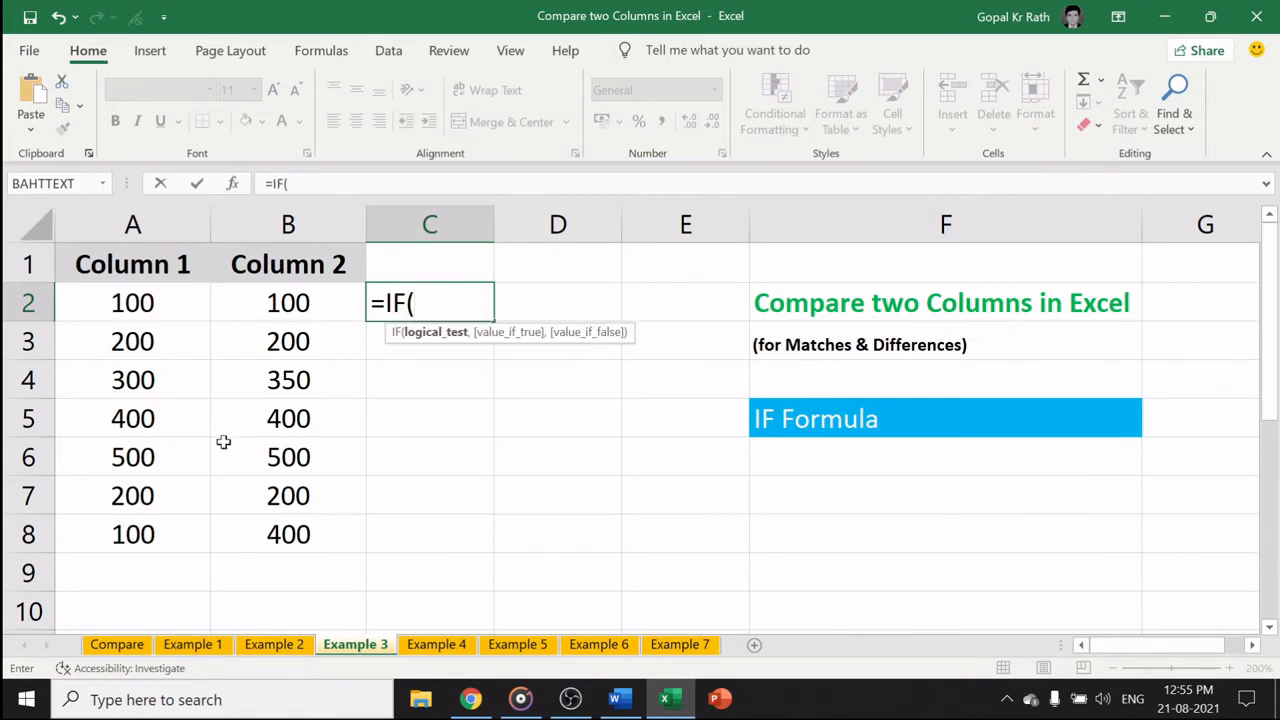
click(140, 300)
text(=)
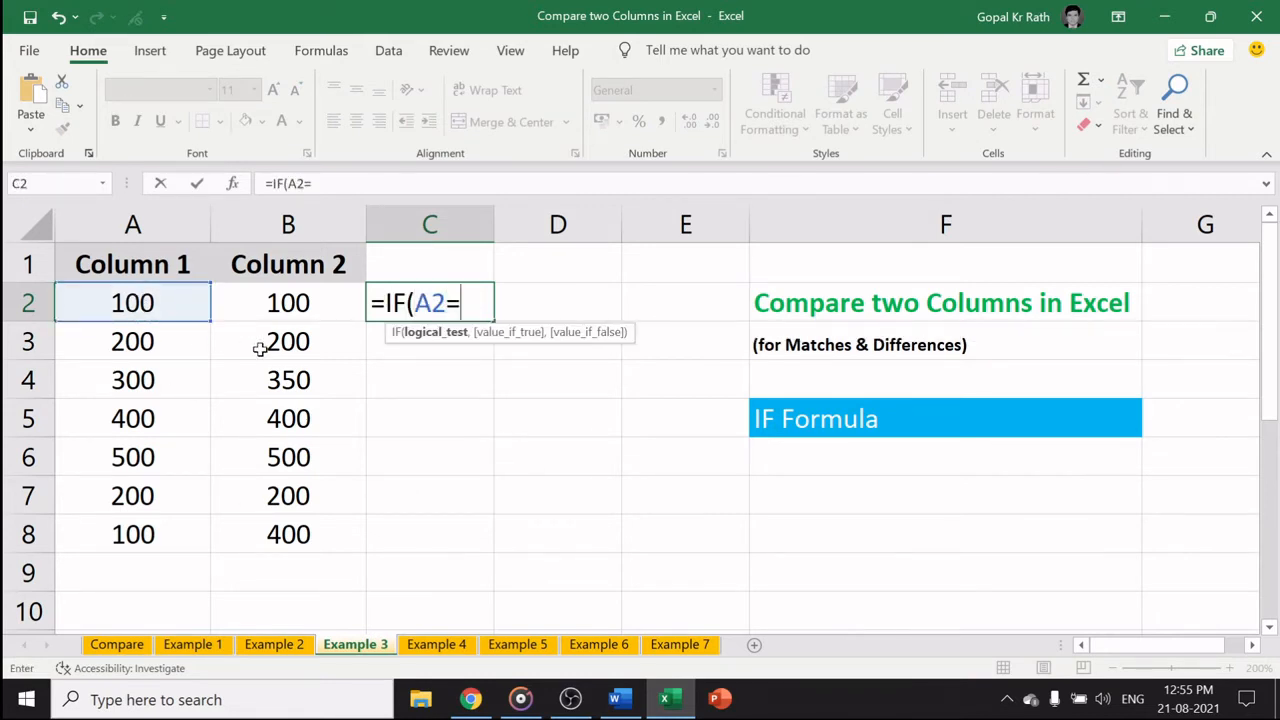
click(287, 302)
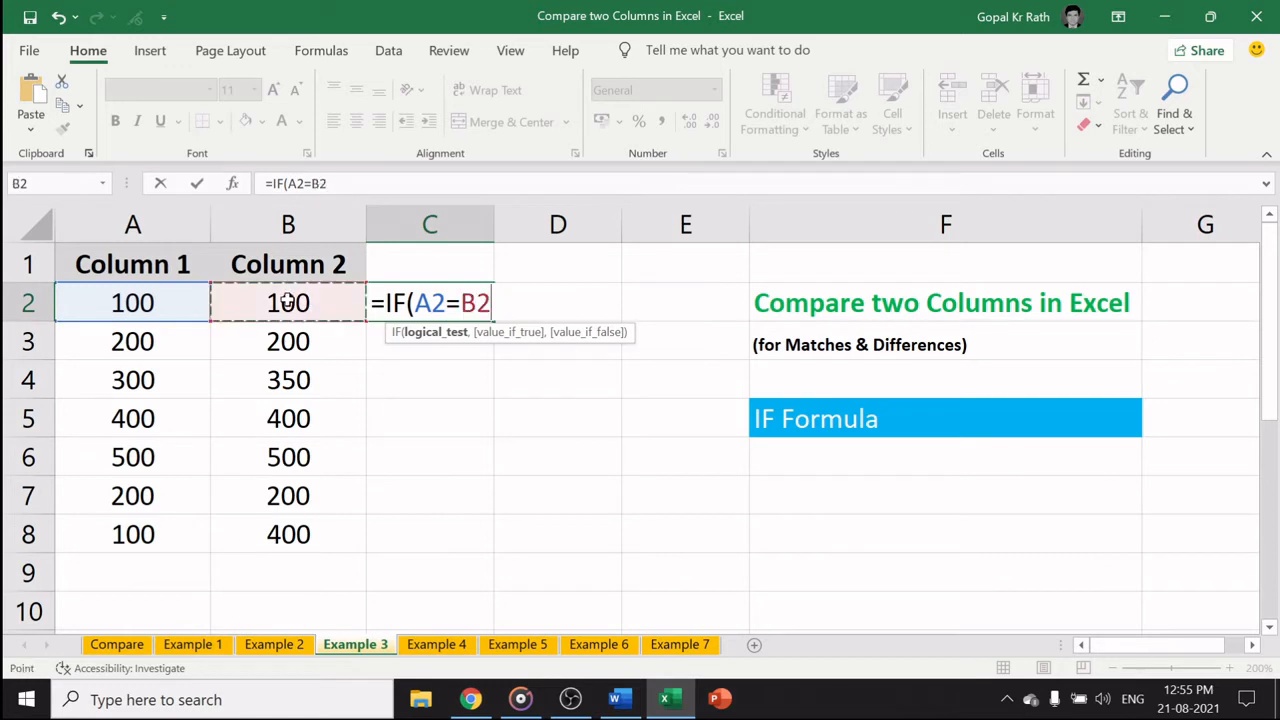
text(,)
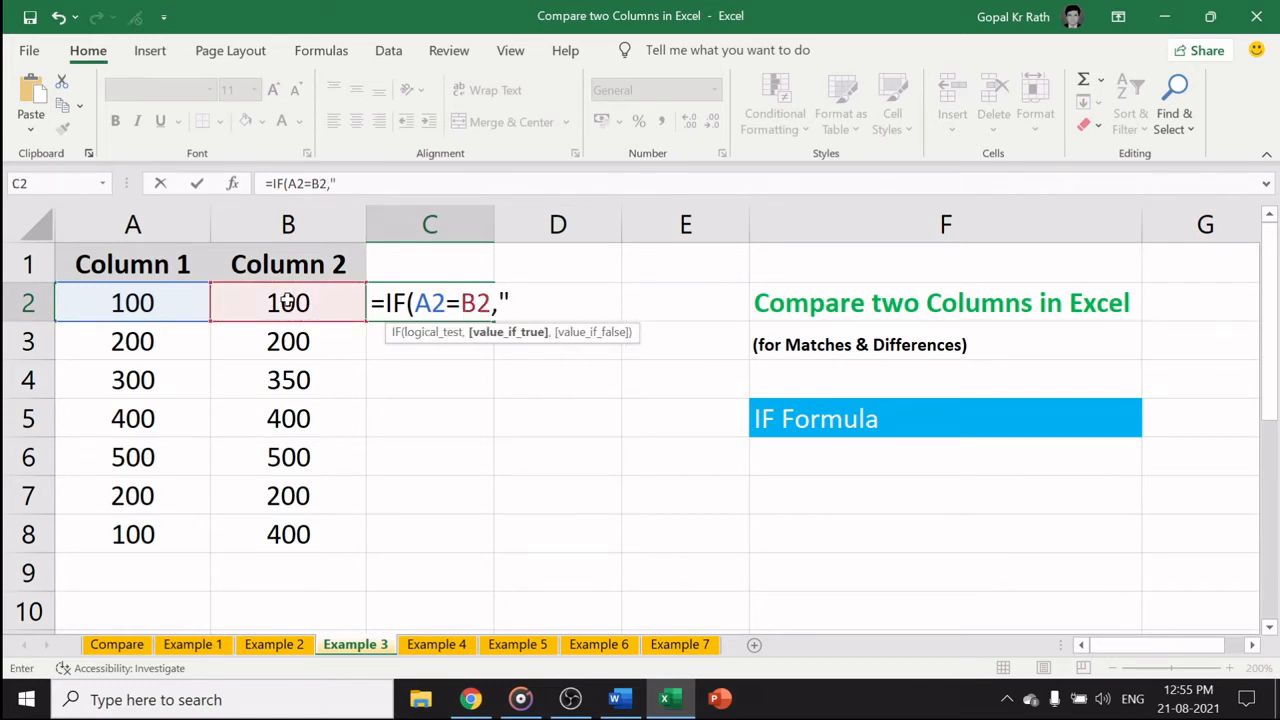
text("true",f)
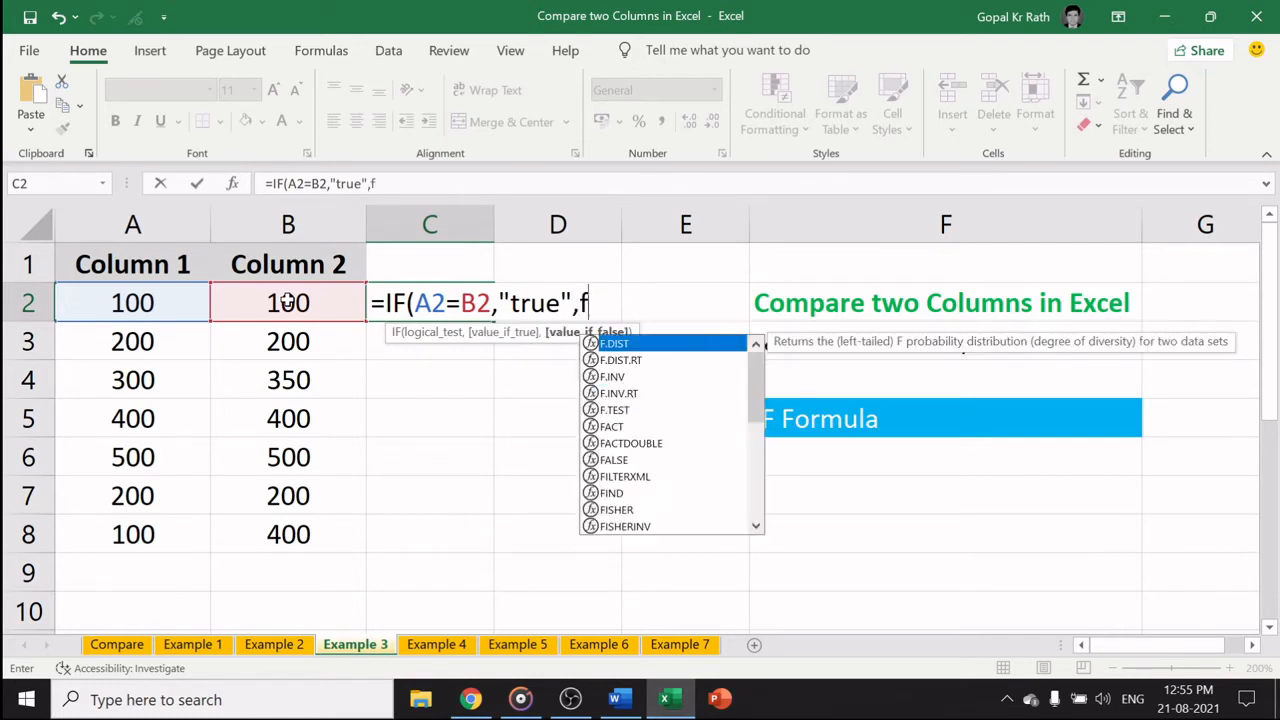
text(alse)
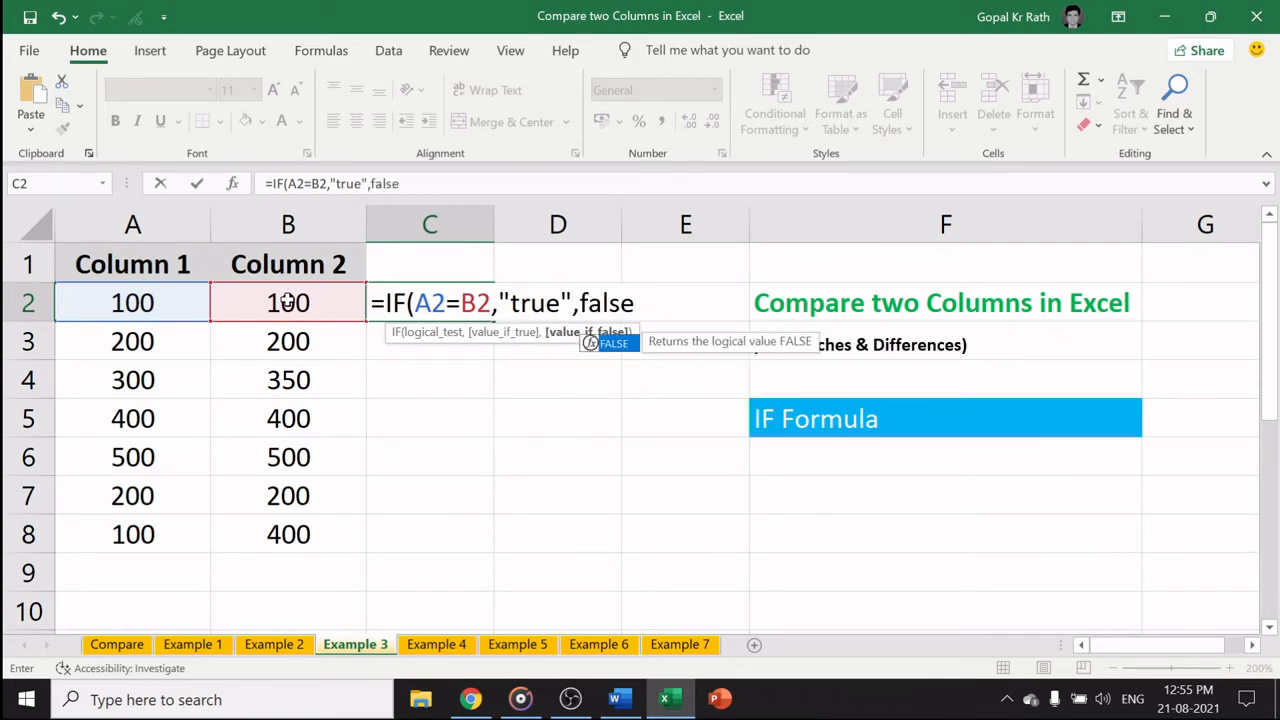
text(")
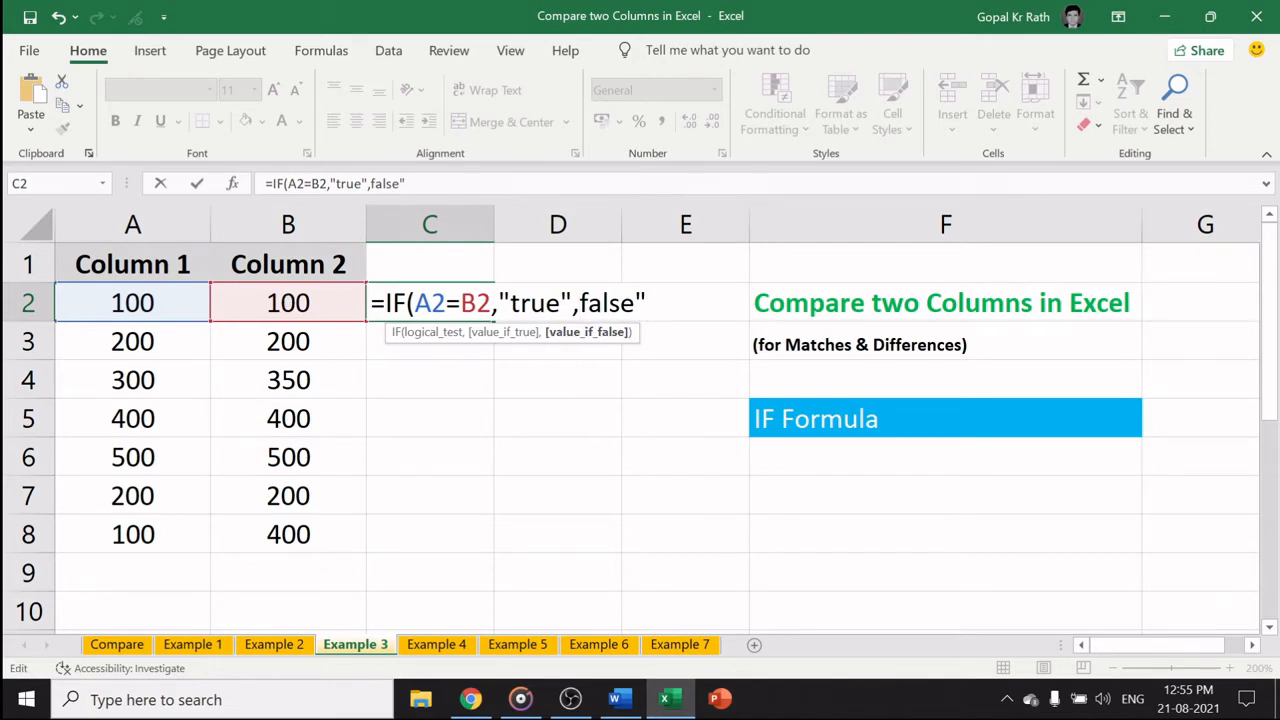
text("))
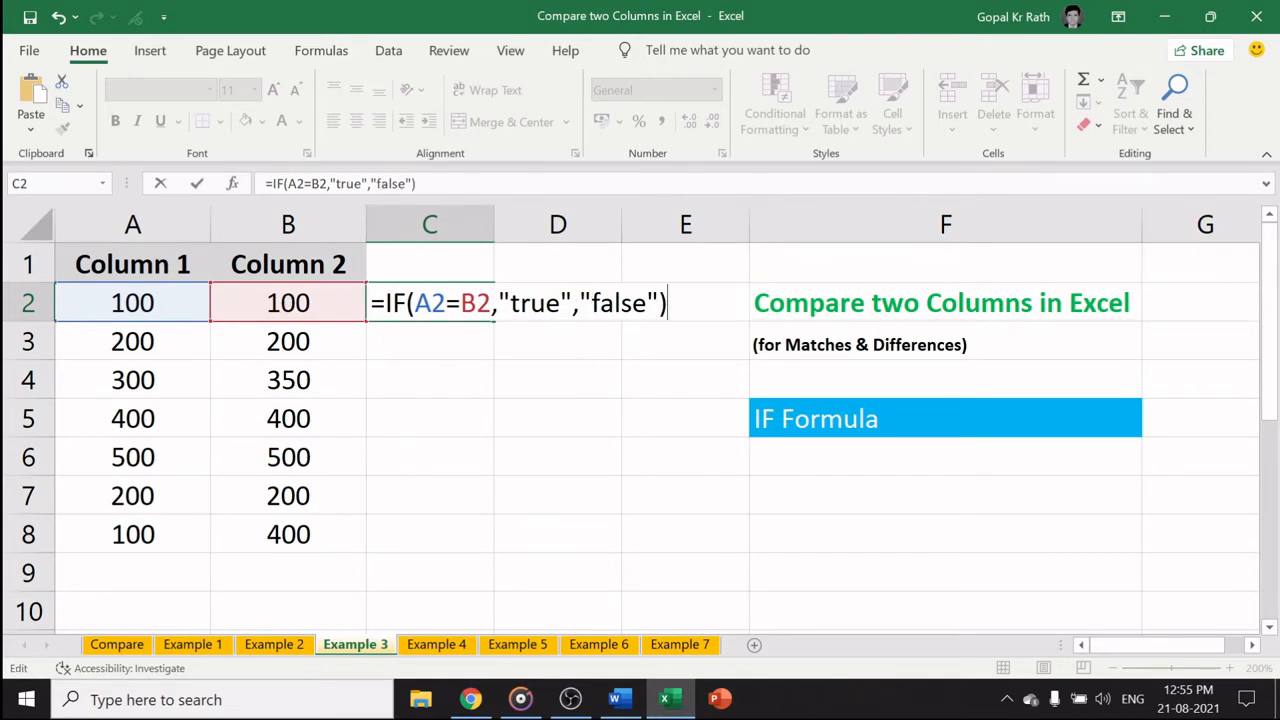
key(Return)
drag(402, 296, 391, 548)
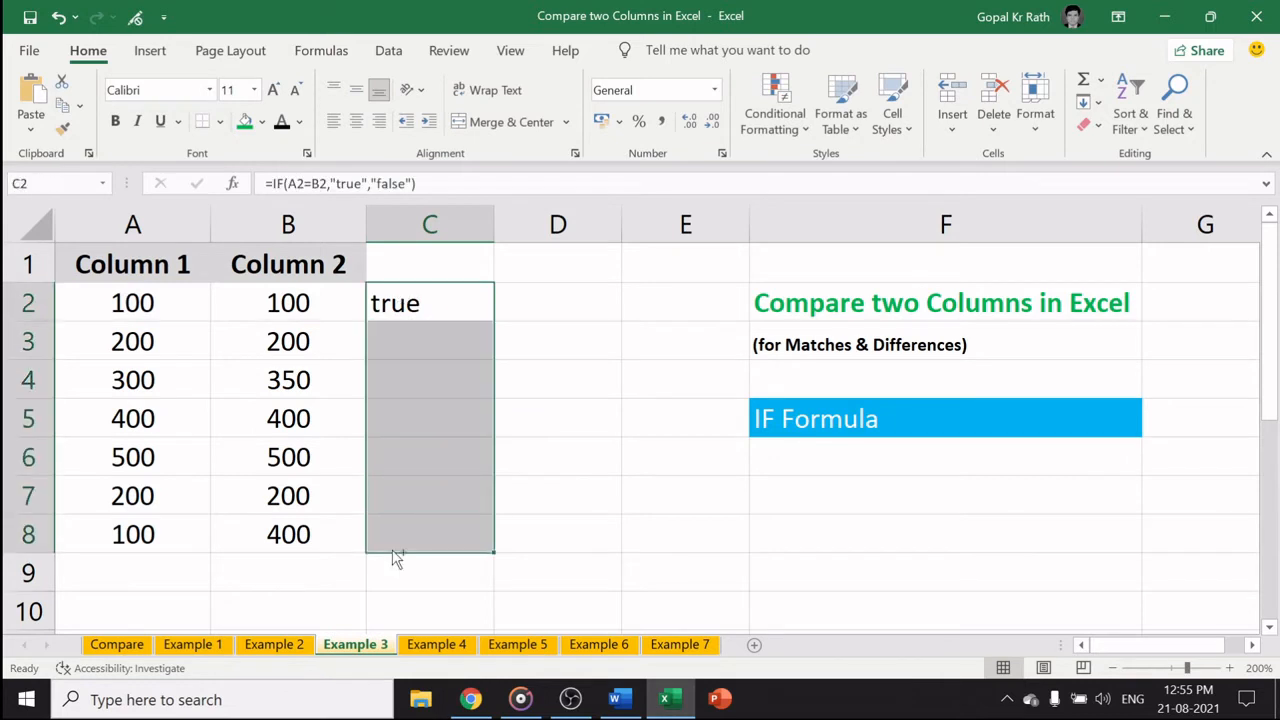
key(ctrl+d)
Step: Shade the mismatching rows A4:C4 and A8:C8 with the green fill colour
drag(143, 378, 390, 380)
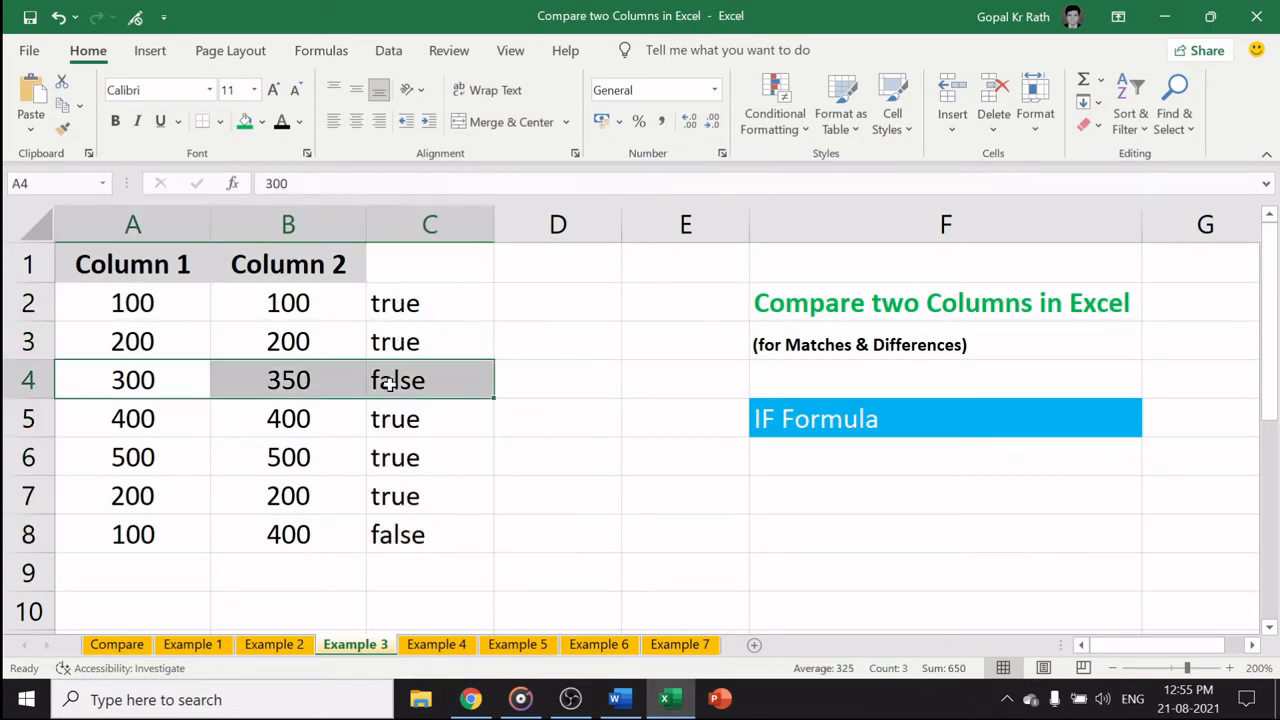
ctrl+drag(131, 533, 414, 531)
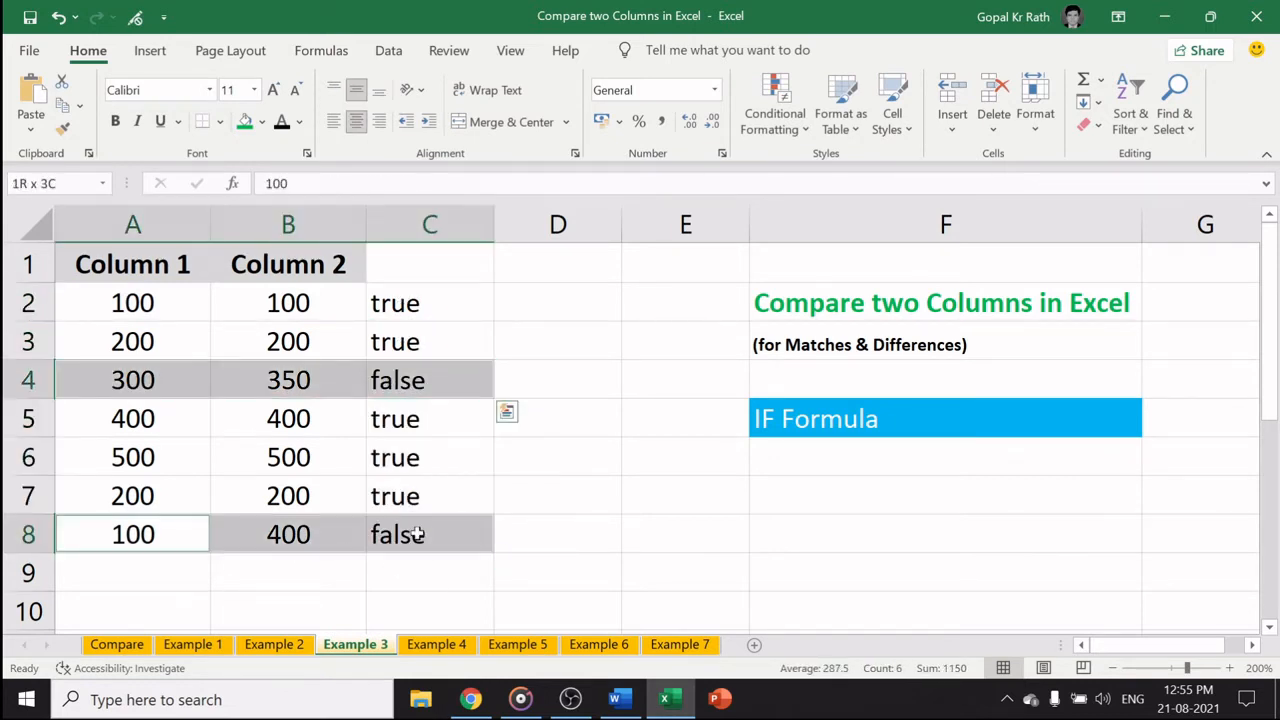
click(245, 121)
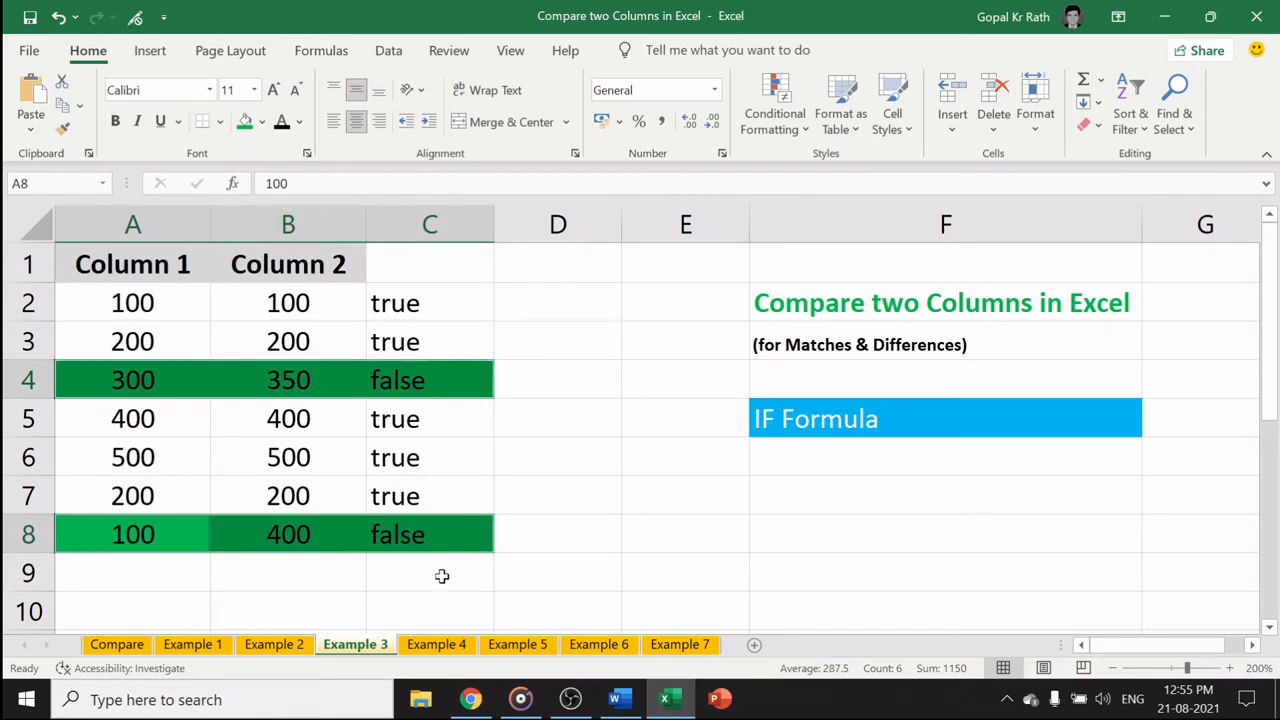
Step: On the Example 4 sheet, enter =VLOOKUP(B2,A:A,1,0) in C2 to look up the Column 2 value in column A
click(436, 644)
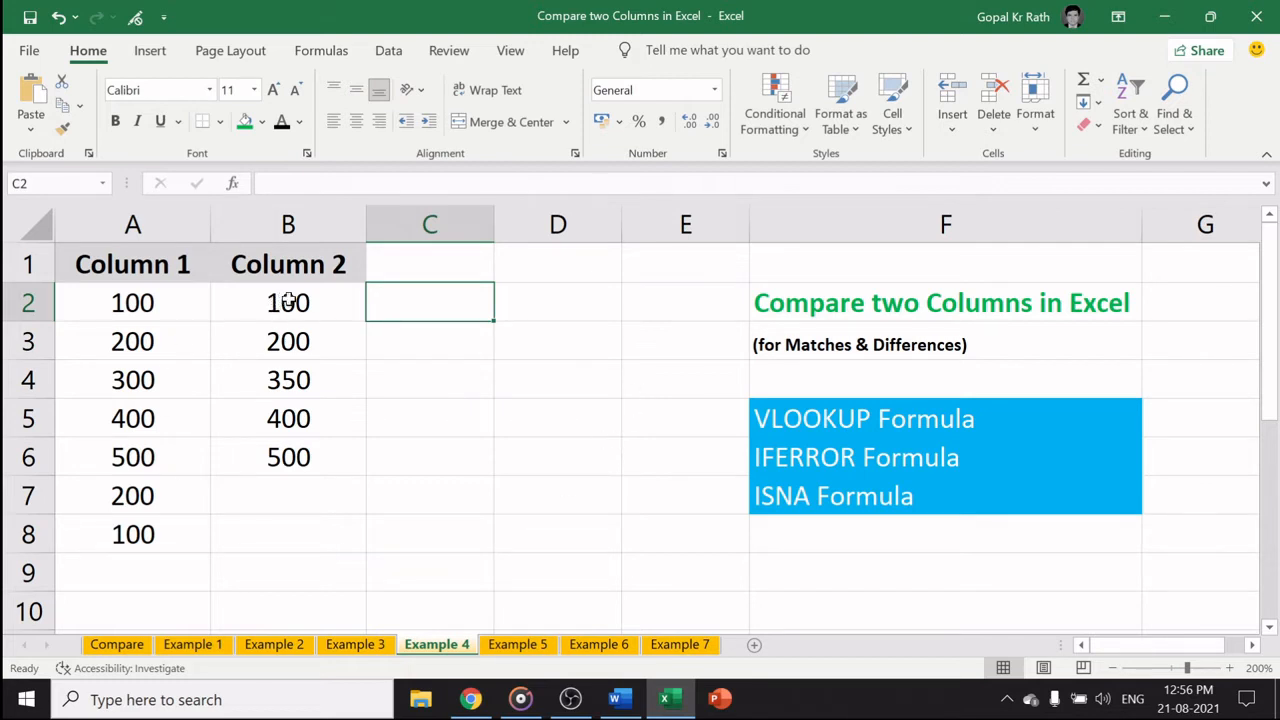
drag(287, 298, 289, 457)
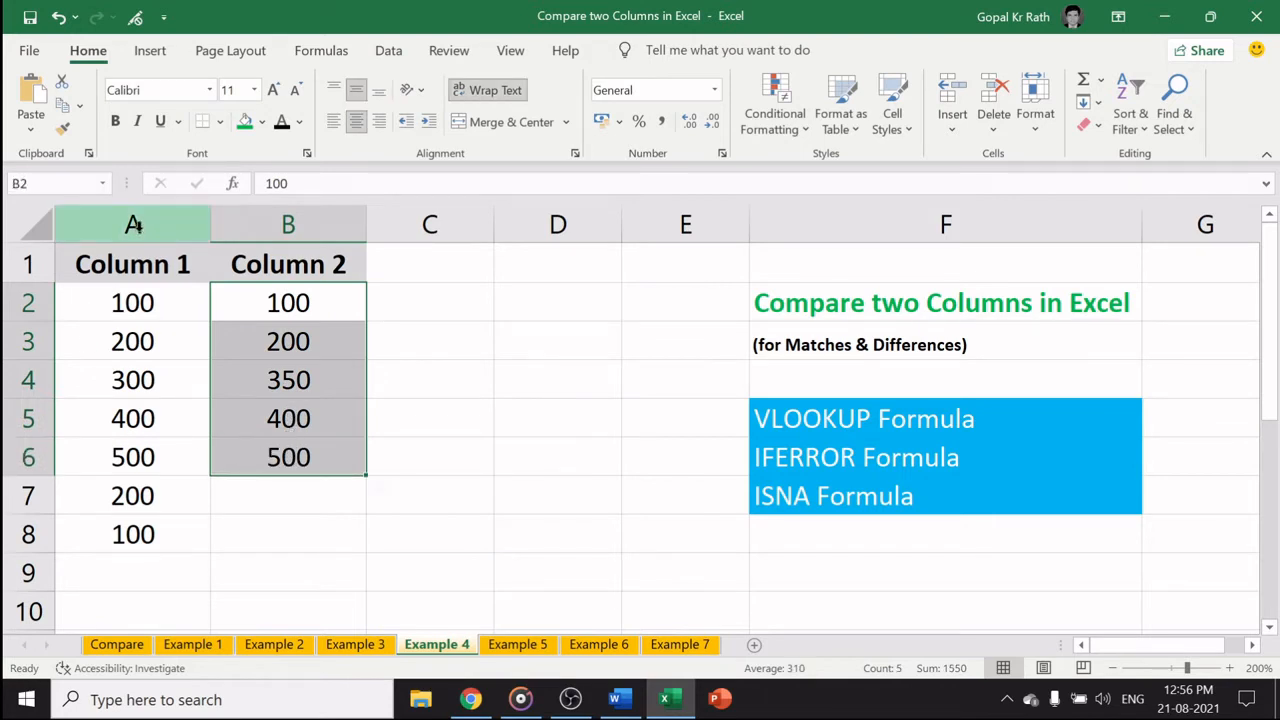
click(134, 226)
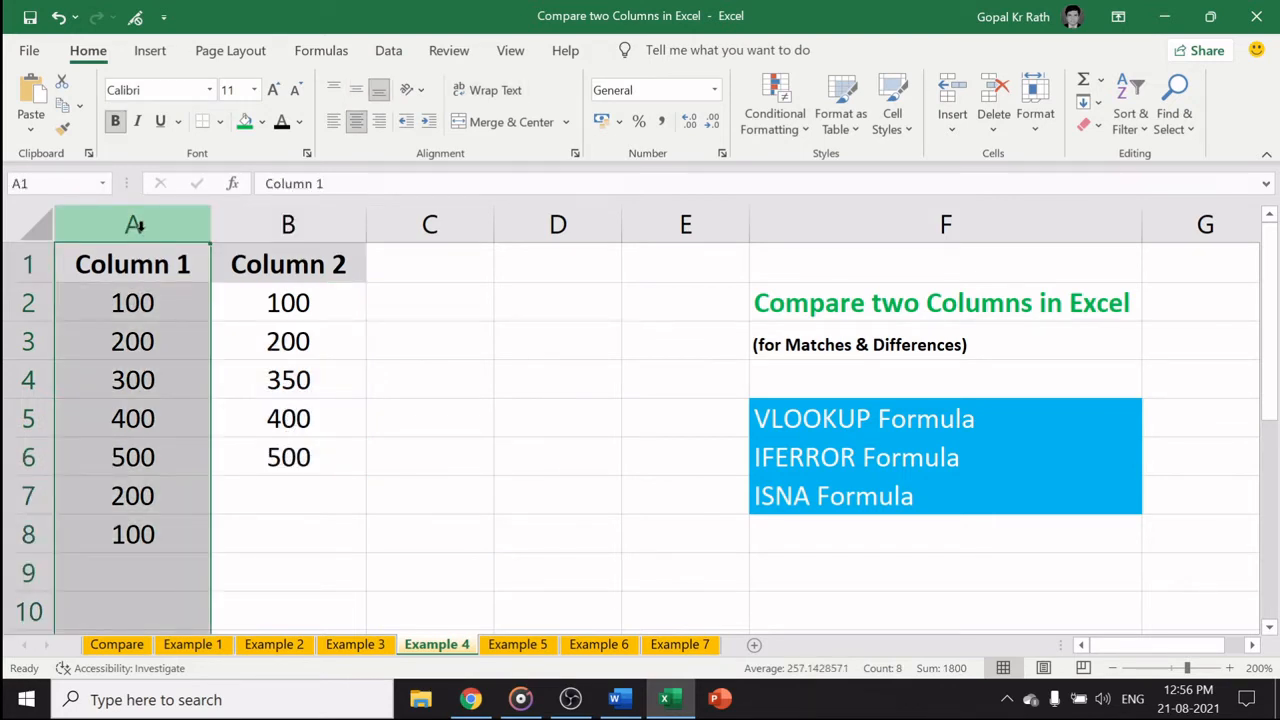
click(426, 305)
text(=vl)
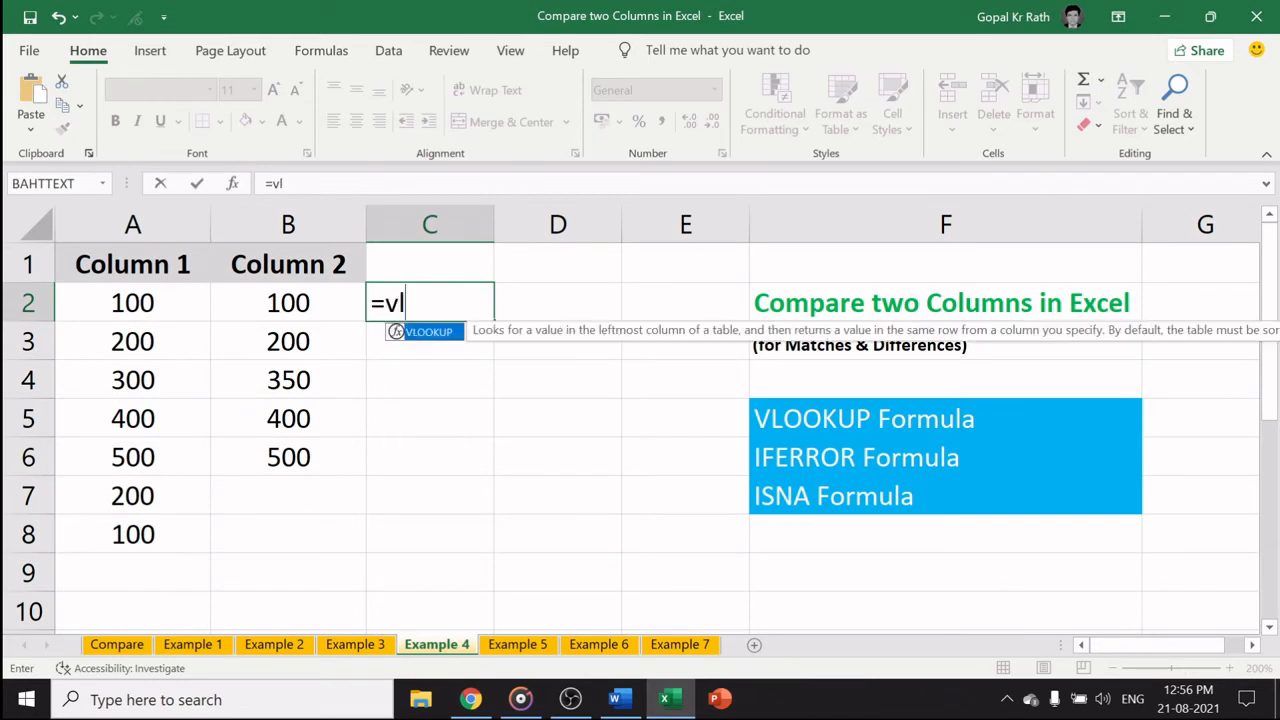
key(Tab)
key(Left)
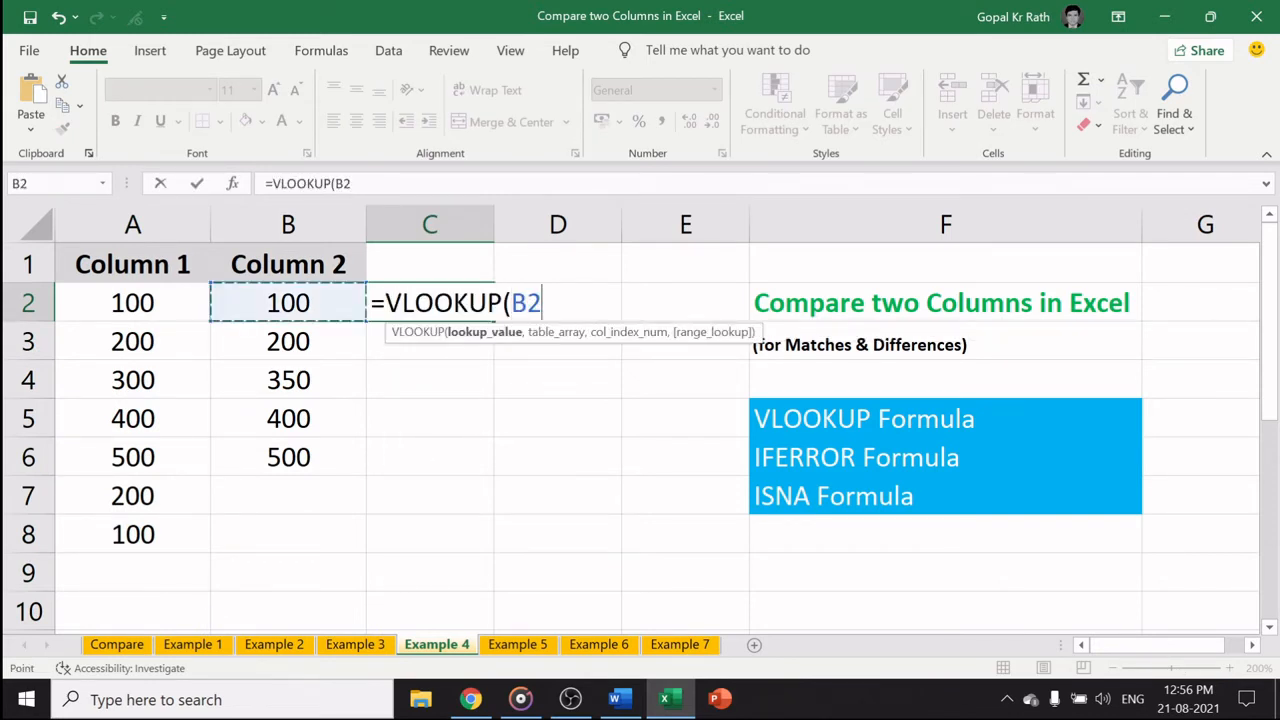
text(,)
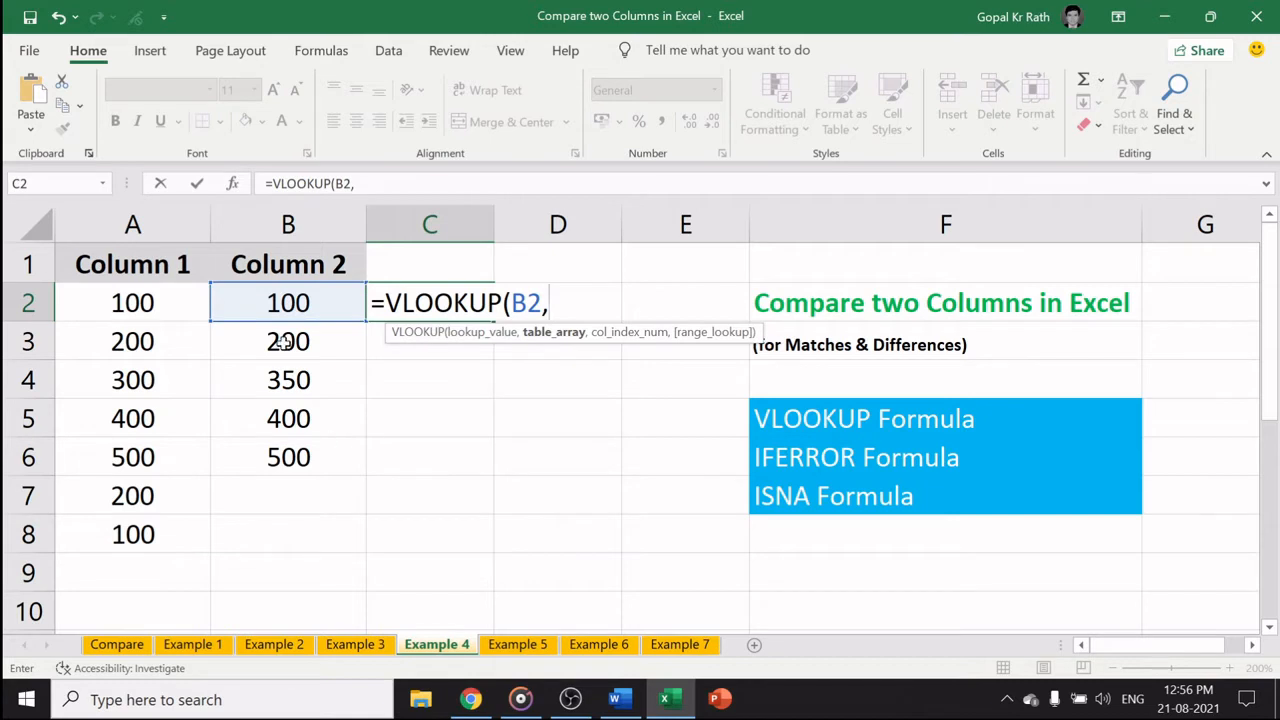
click(145, 222)
text(,)
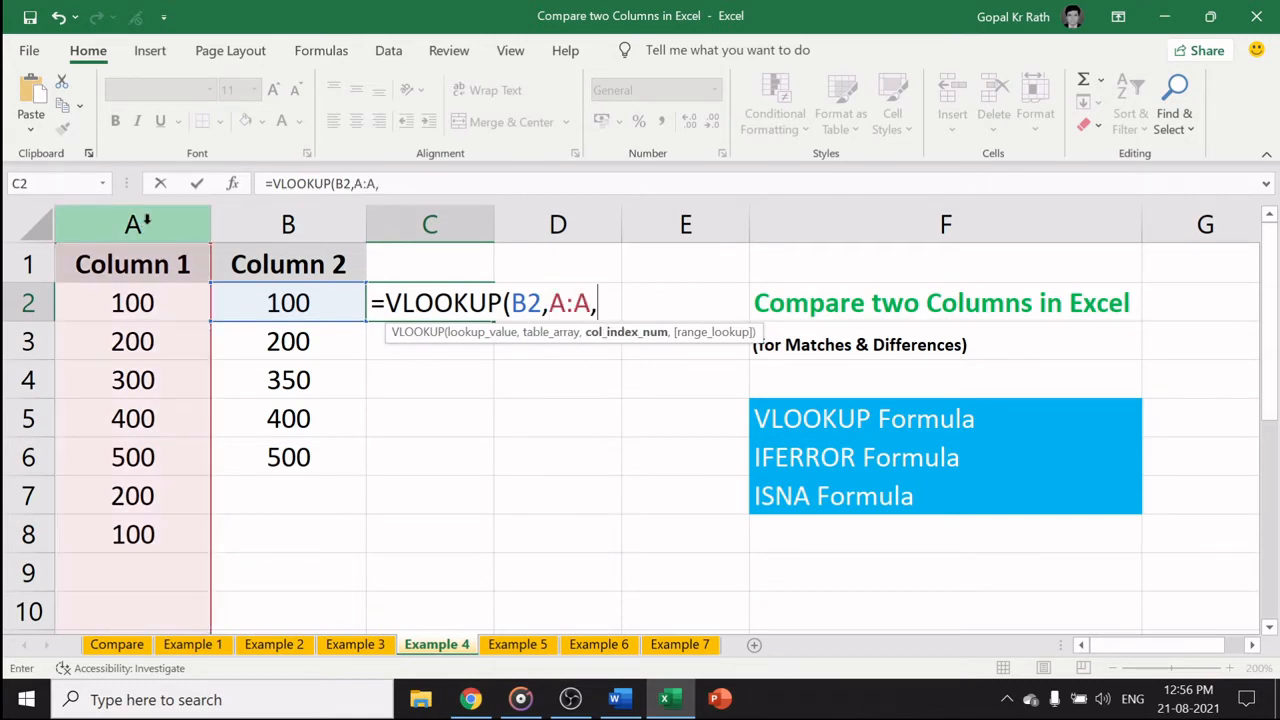
text(1,0)
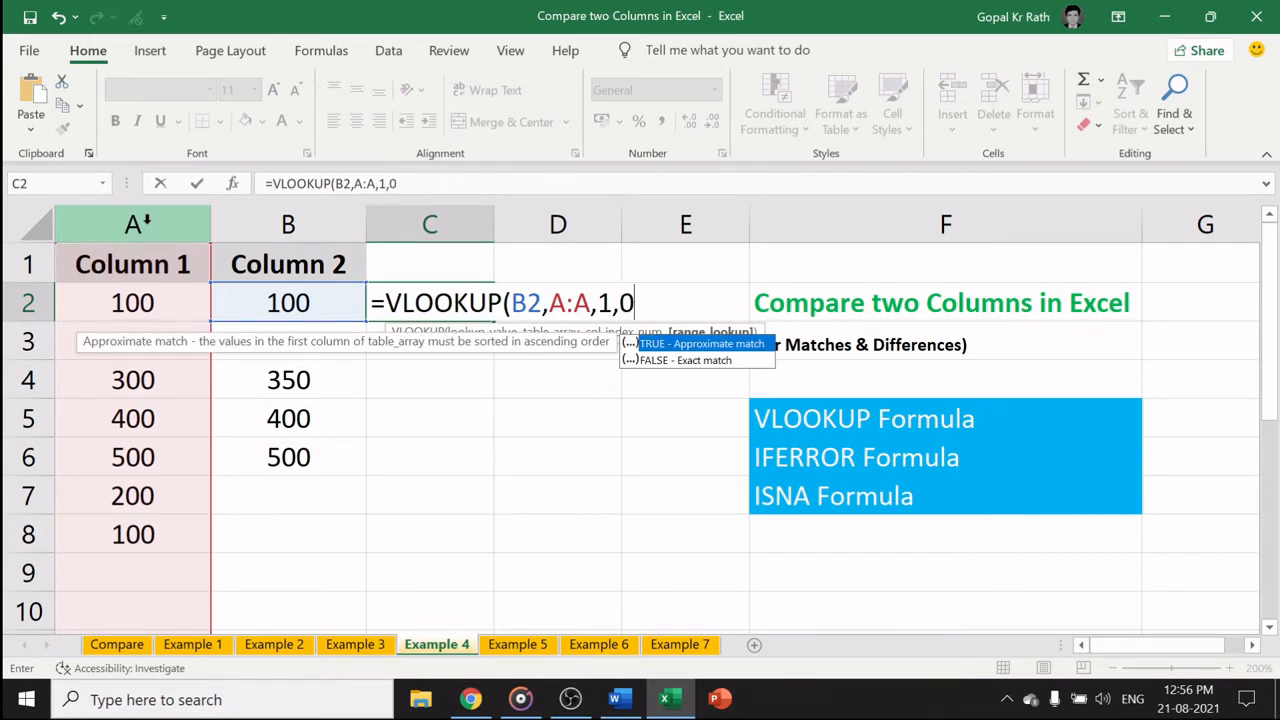
text())
key(Return)
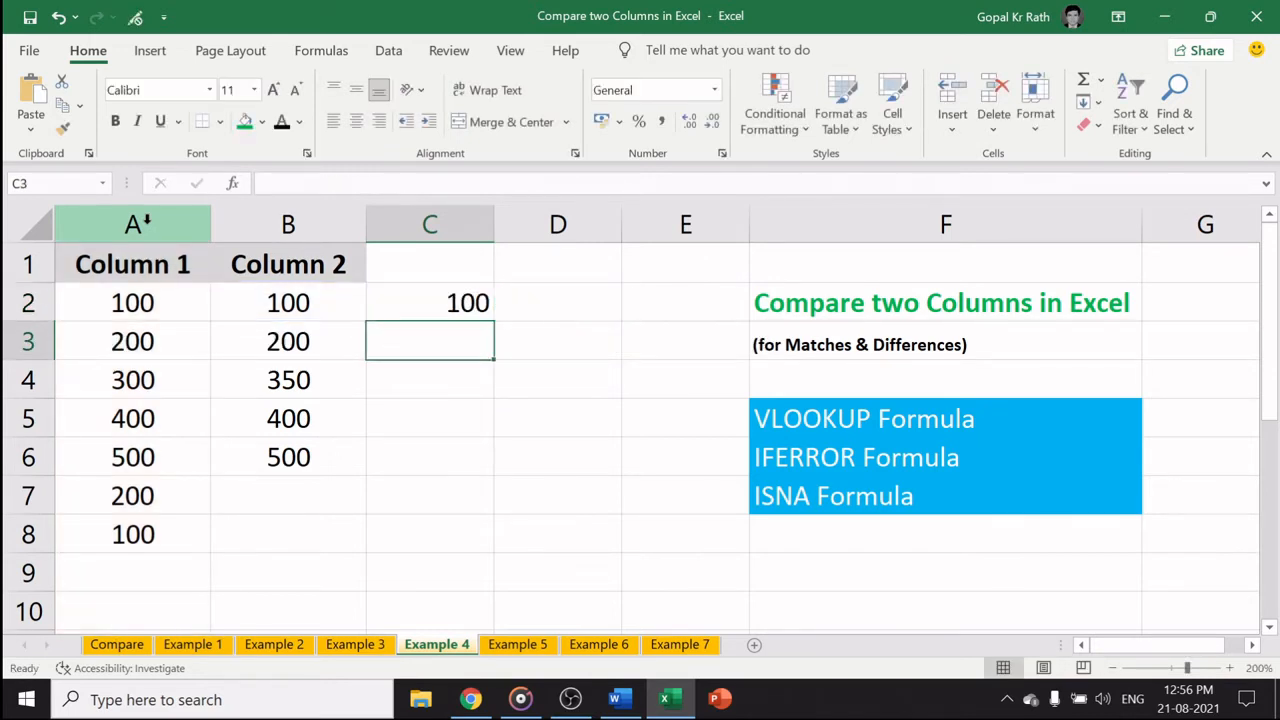
Step: Fill the VLOOKUP formula down from C2 to C6 and check the row 4 result against the values in A2:A8
click(277, 303)
drag(455, 297, 454, 452)
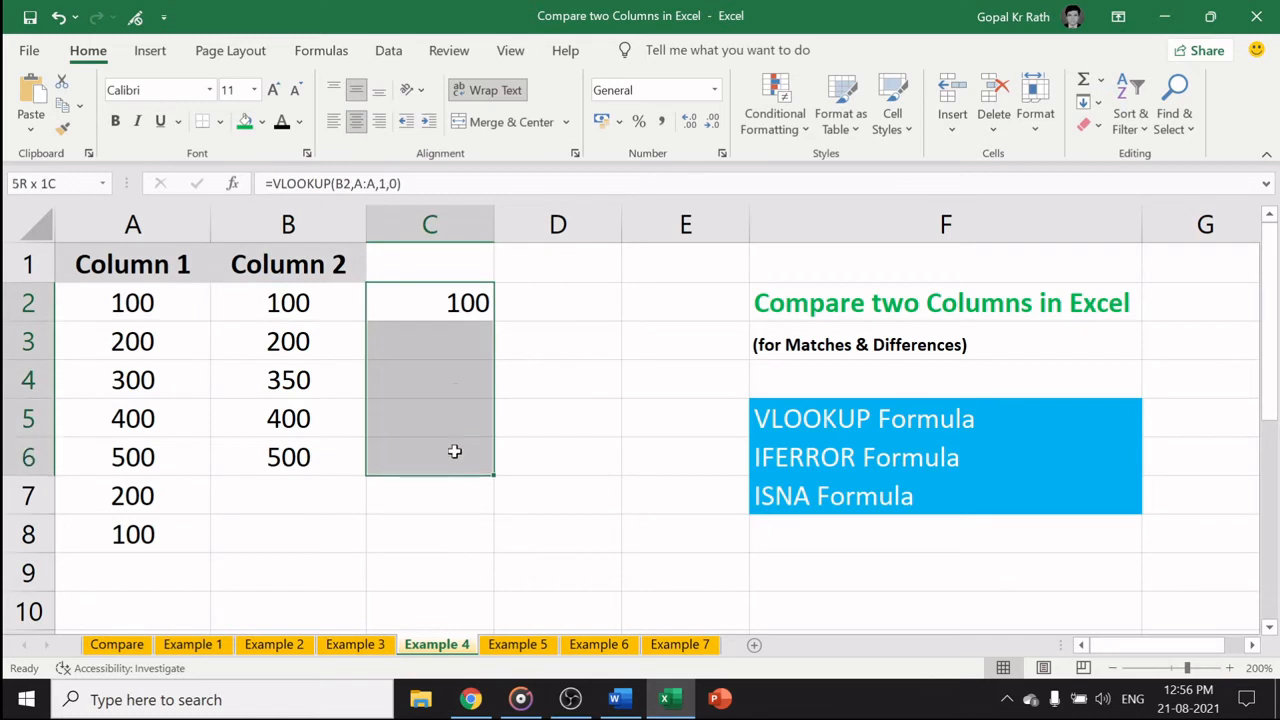
key(ctrl+d)
click(330, 388)
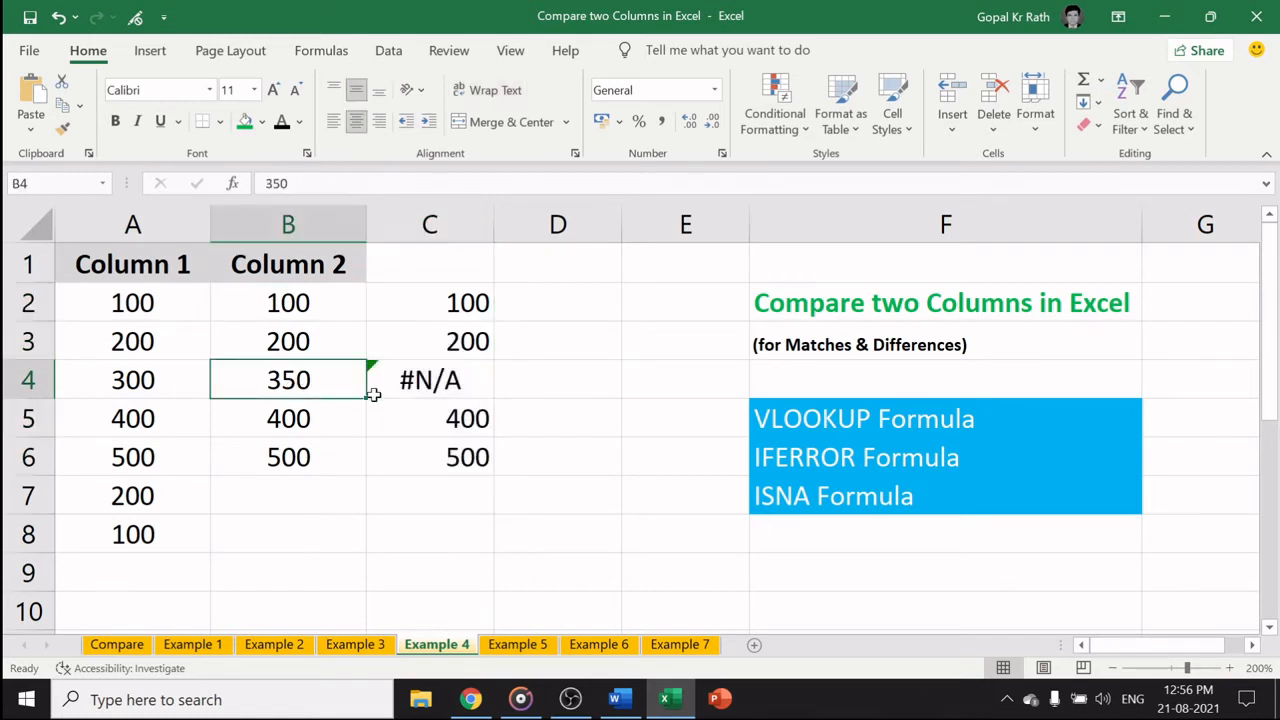
drag(128, 302, 155, 535)
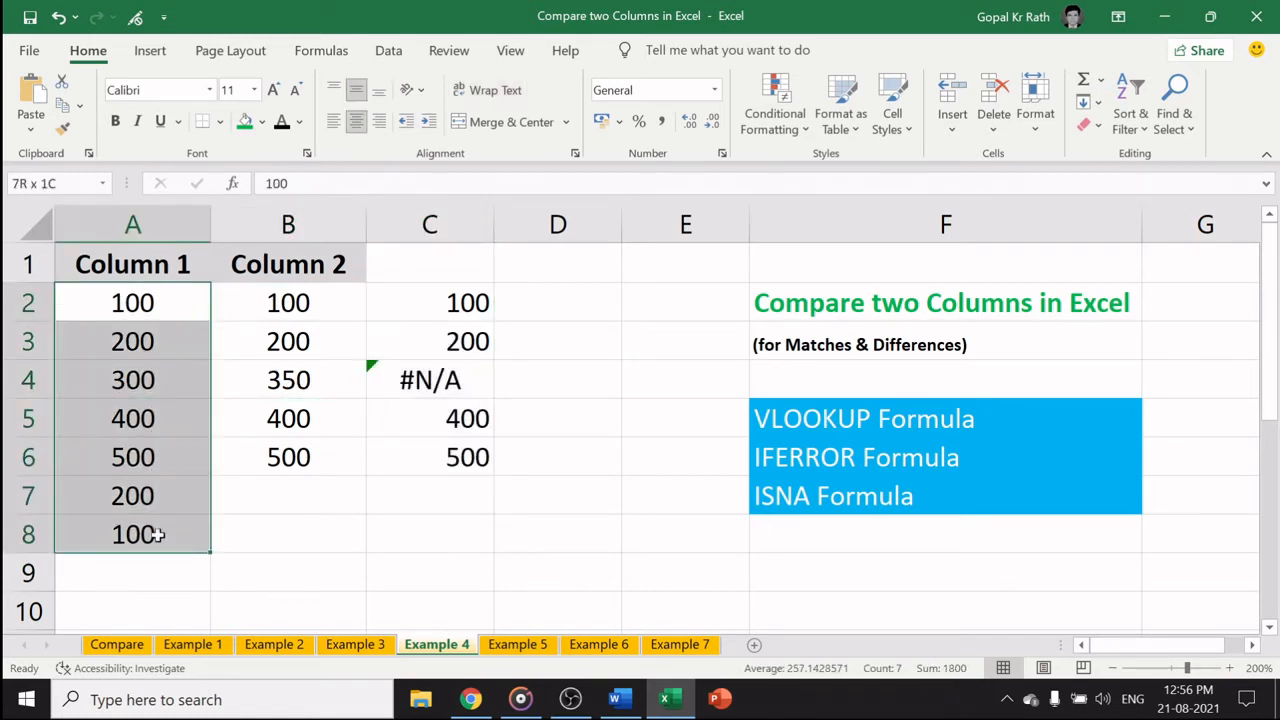
click(426, 379)
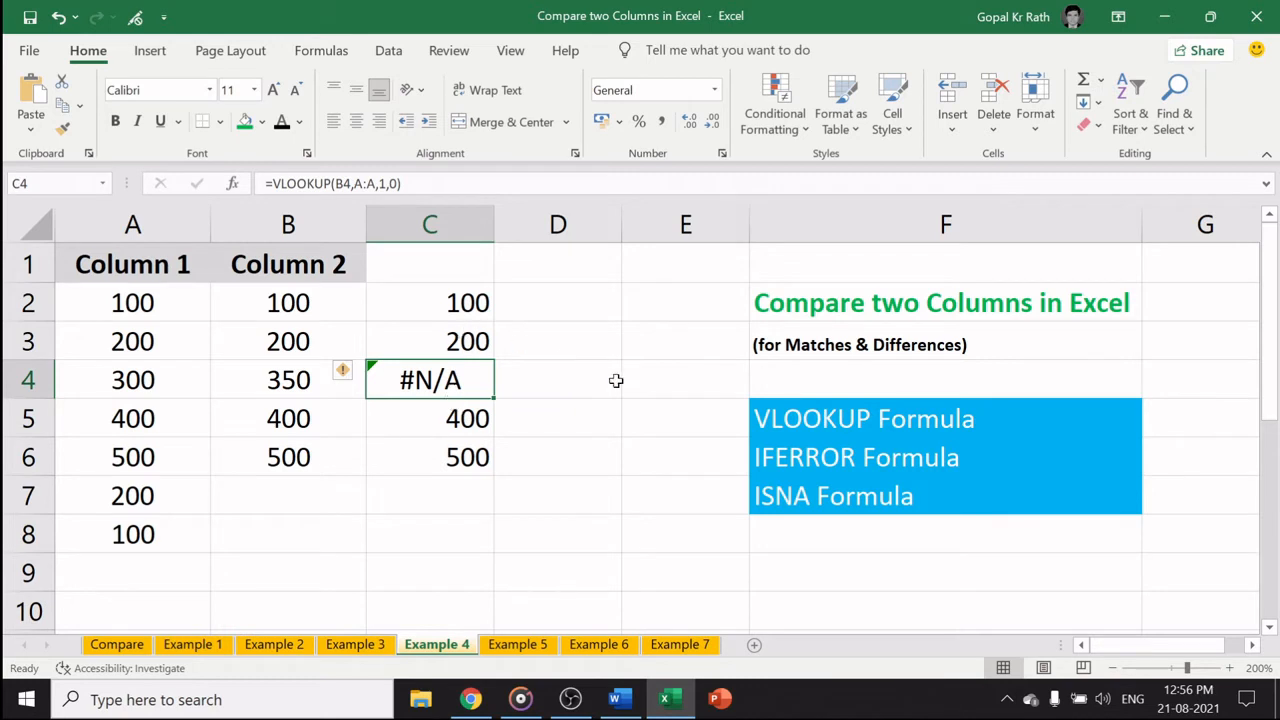
Step: Wrap the VLOOKUP in C2 in IFERROR with an empty-text fallback, giving =IFERROR(VLOOKUP(B2,A:A,1,0),"")
click(776, 452)
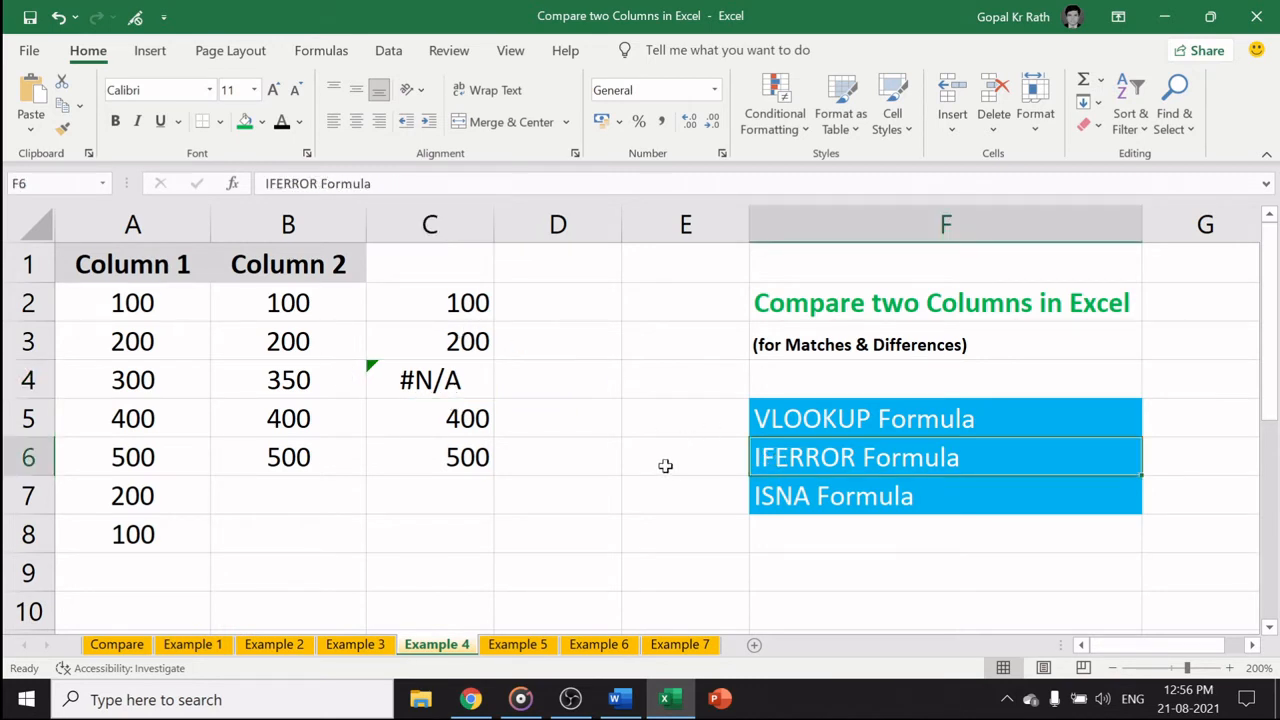
click(426, 299)
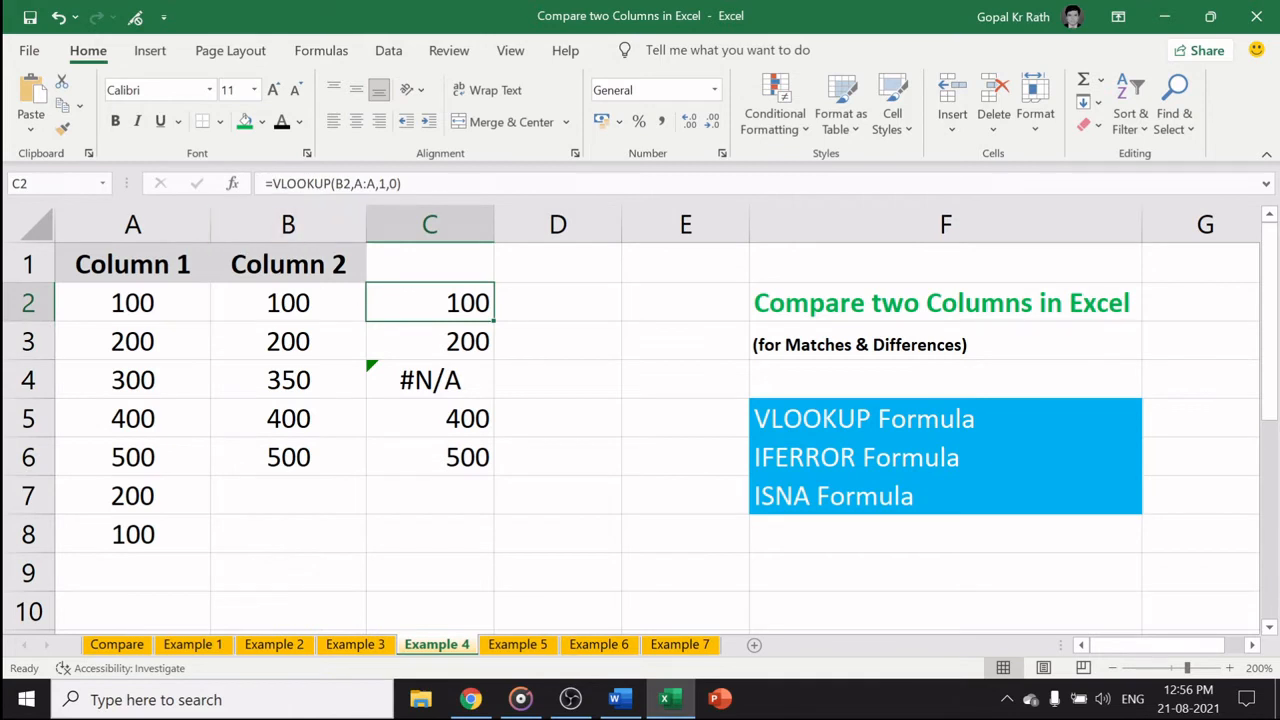
click(268, 184)
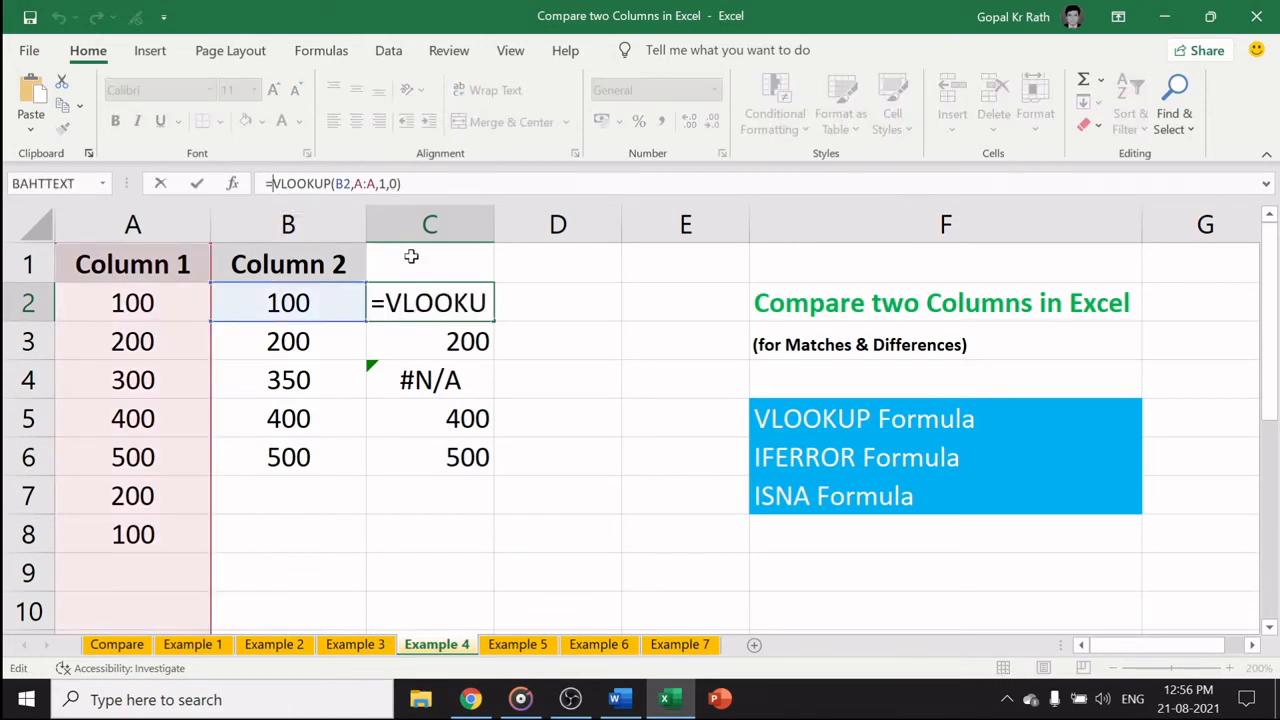
text(iferror)
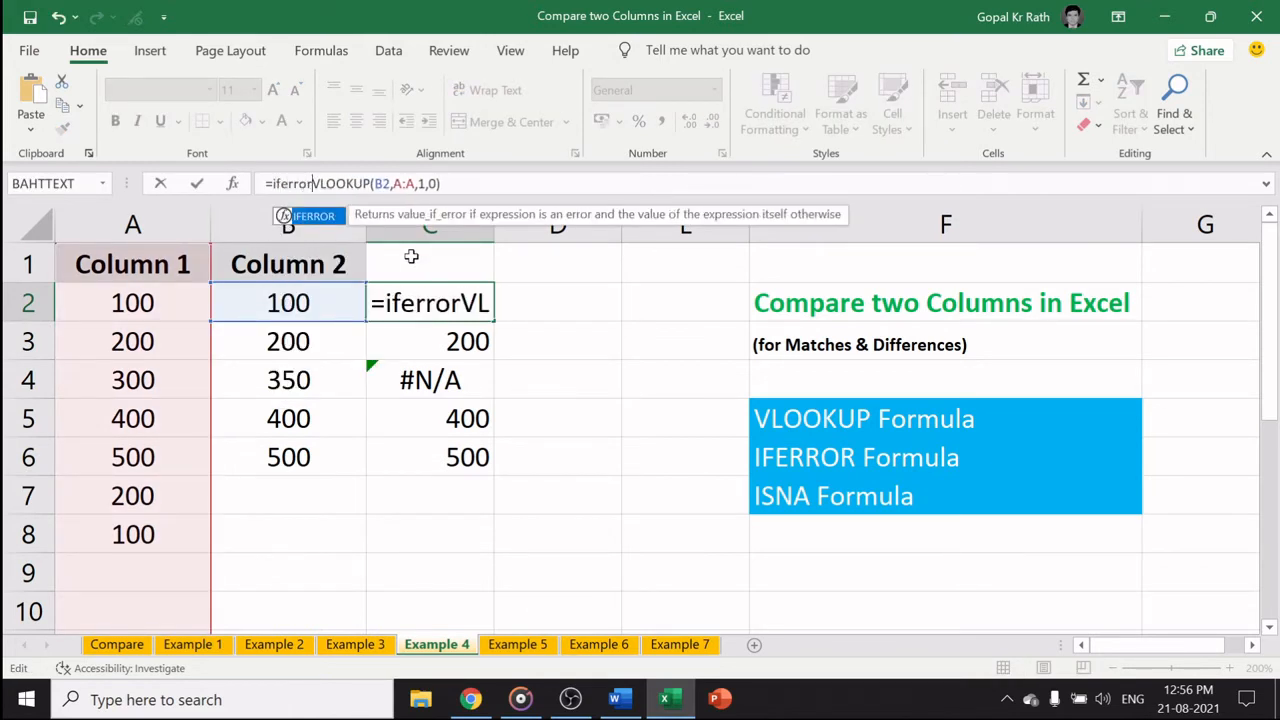
text(()
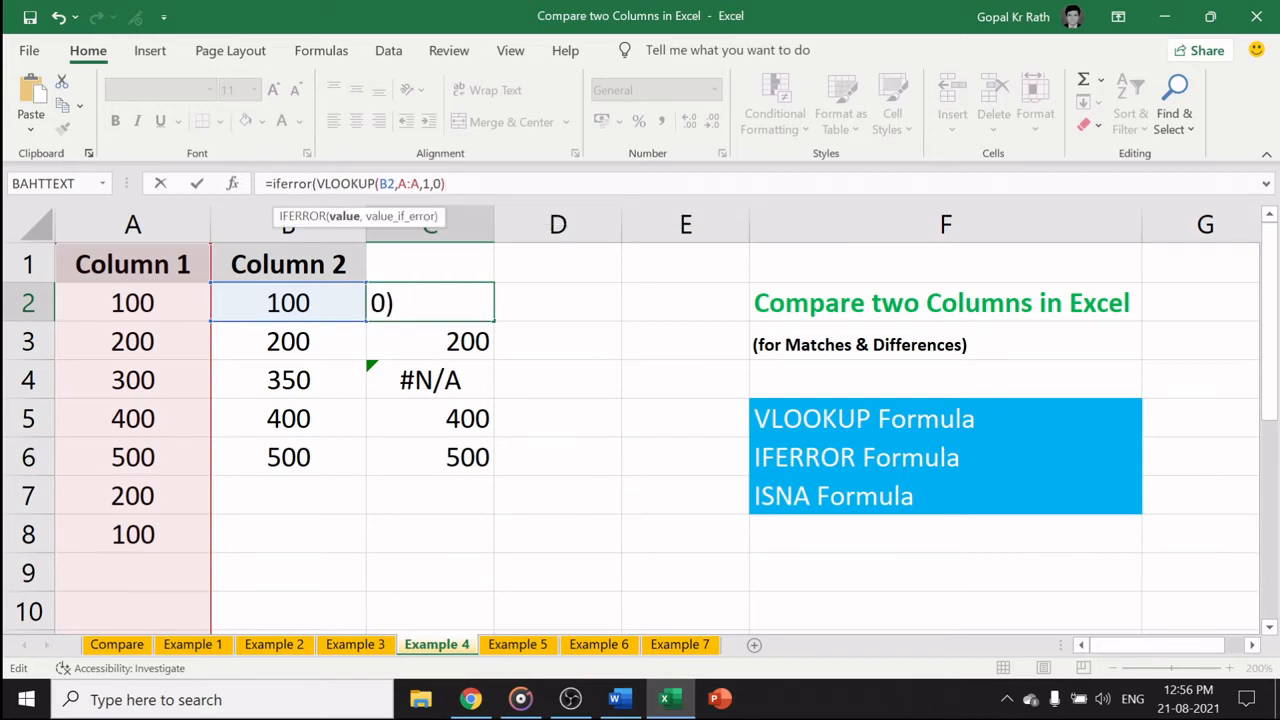
text(,)
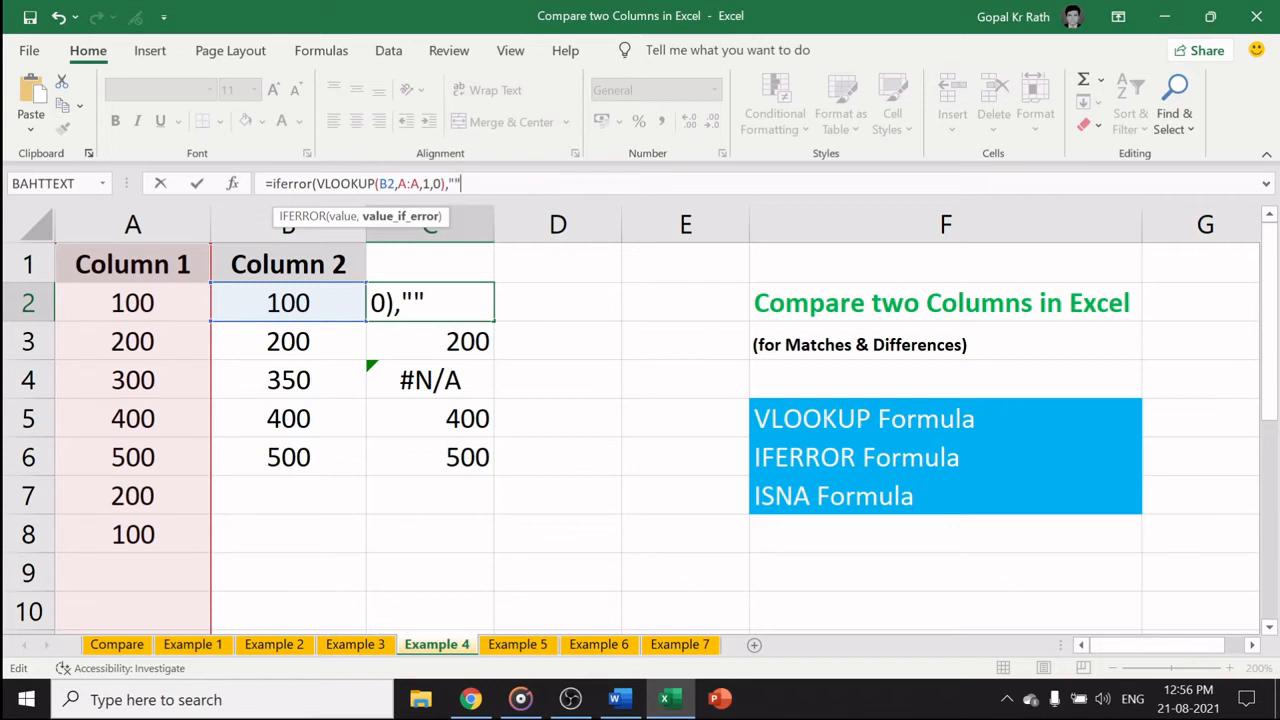
text(""))
key(Return)
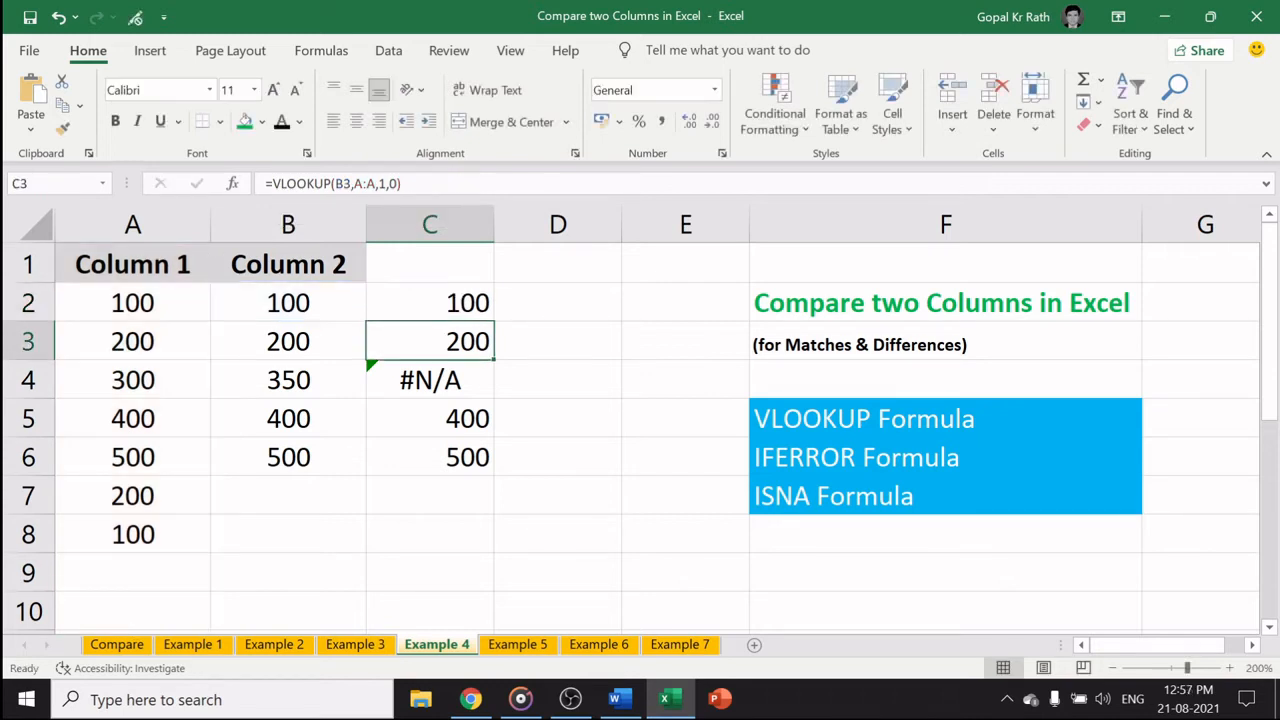
key(Up)
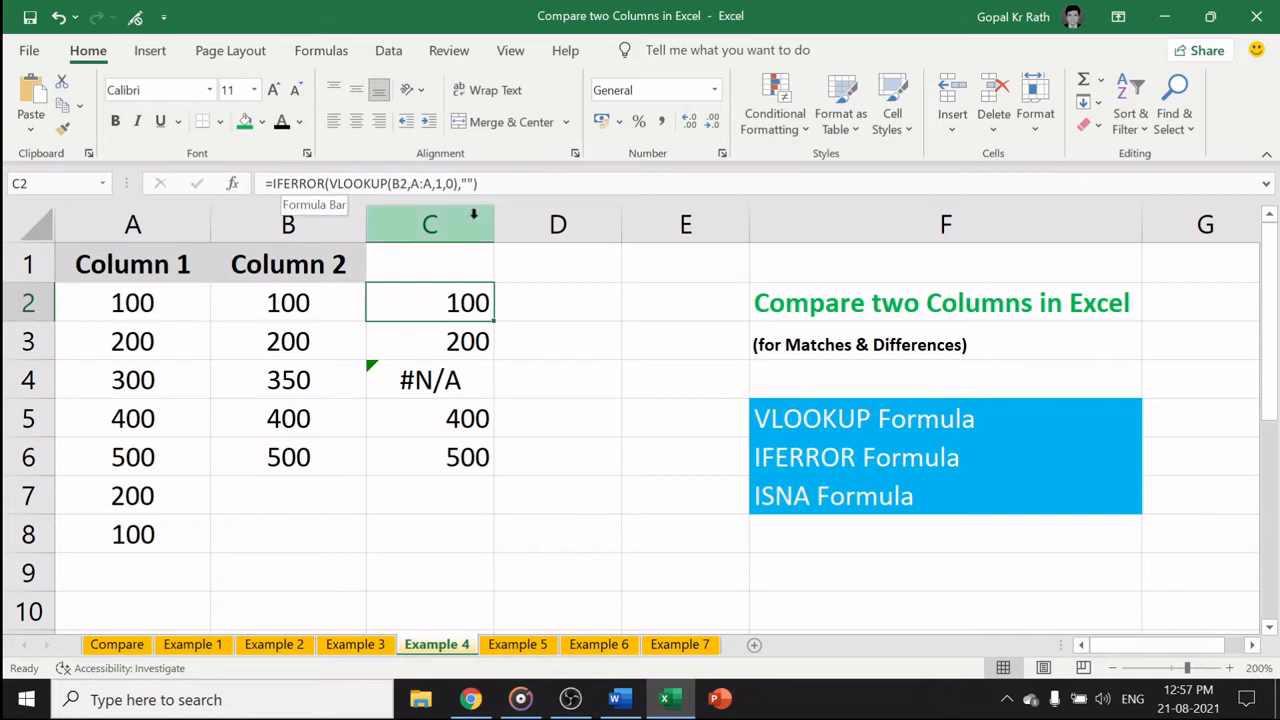
Step: Fill the IFERROR formula down from C2 to C6 and check the row 4 result
key(F2)
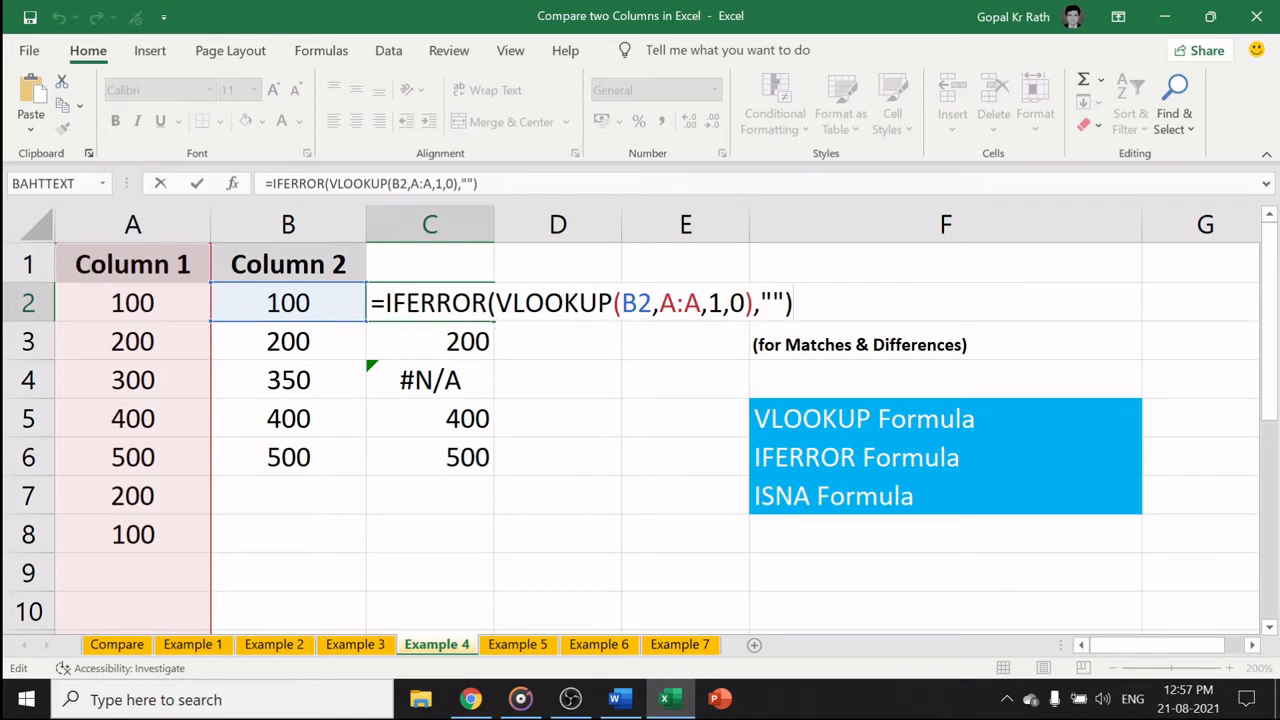
key(Return)
drag(455, 302, 470, 474)
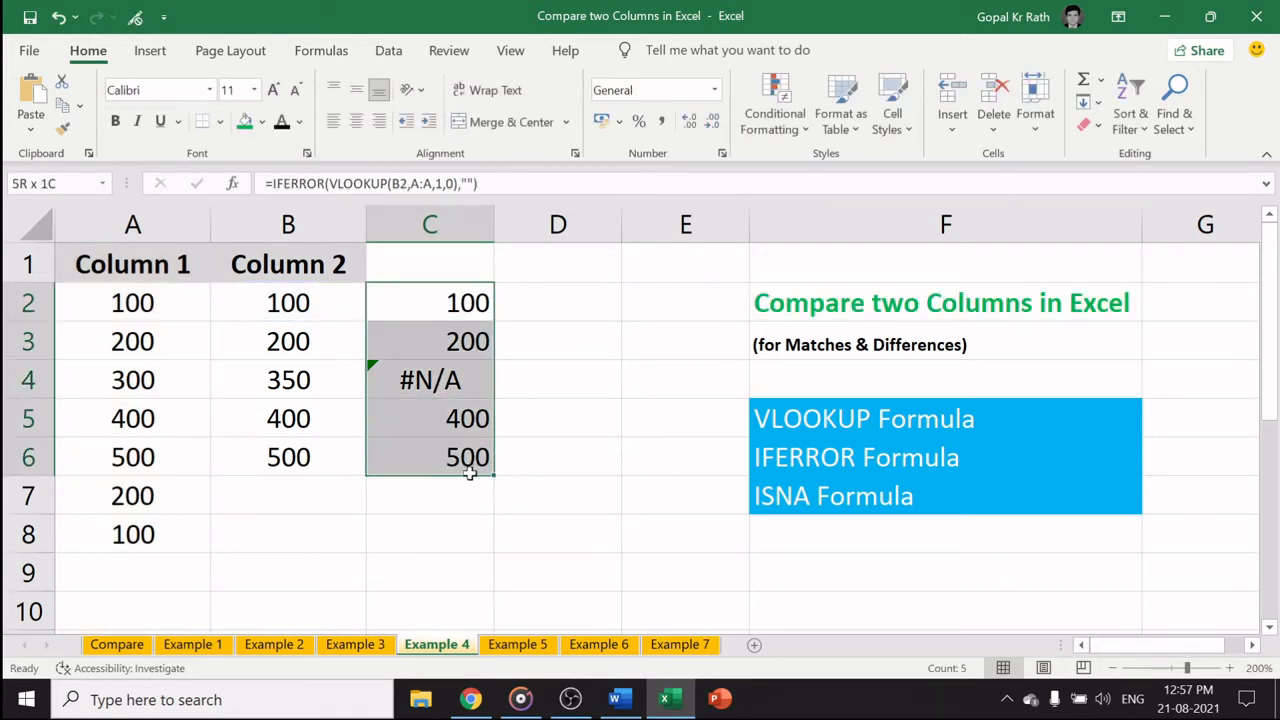
key(ctrl+d)
click(446, 382)
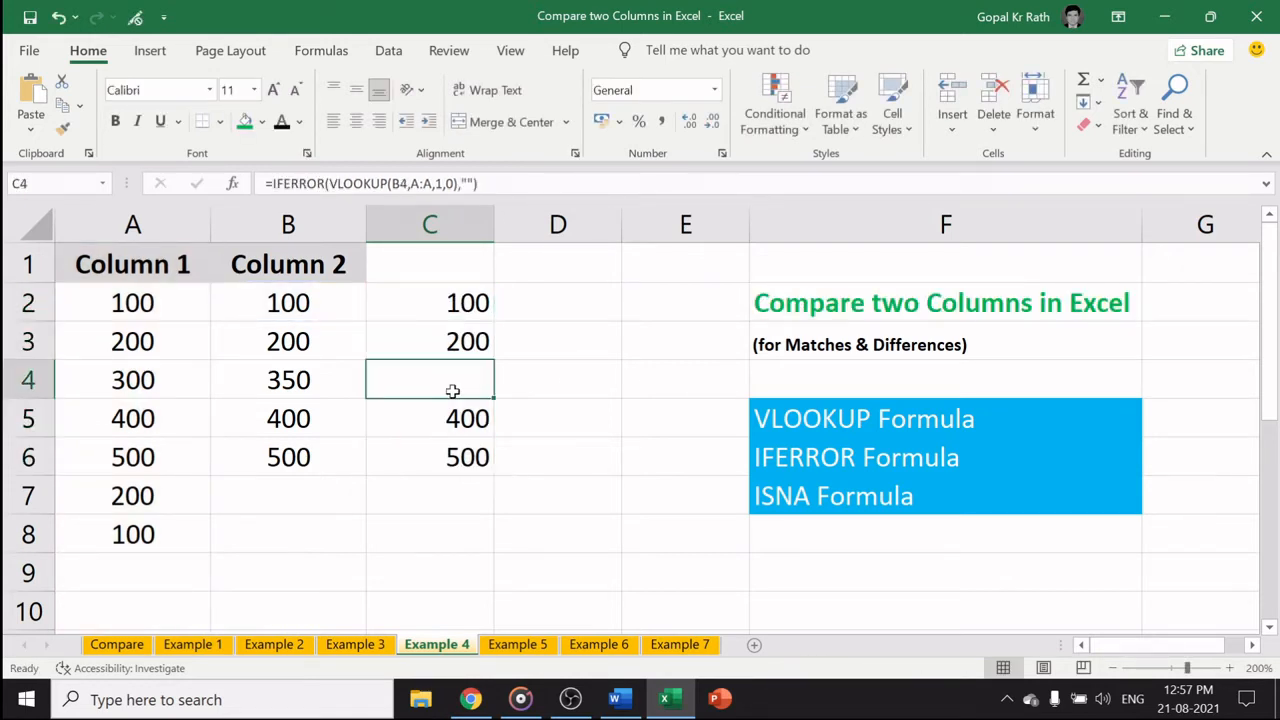
Step: Set the IFERROR fallback text in C2 to "Not Found", giving =IFERROR(VLOOKUP(B2,A:A,1,0),"Not Found")
click(446, 302)
key(F2)
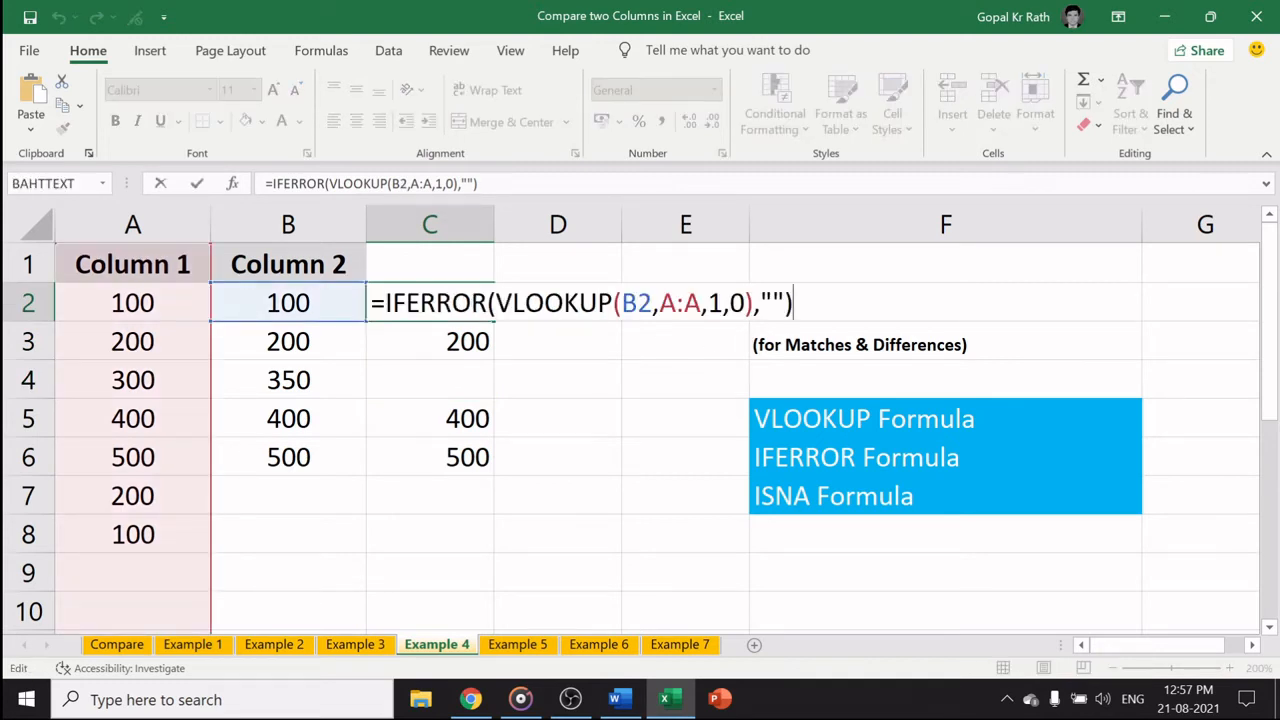
key(Left)
key(Left)
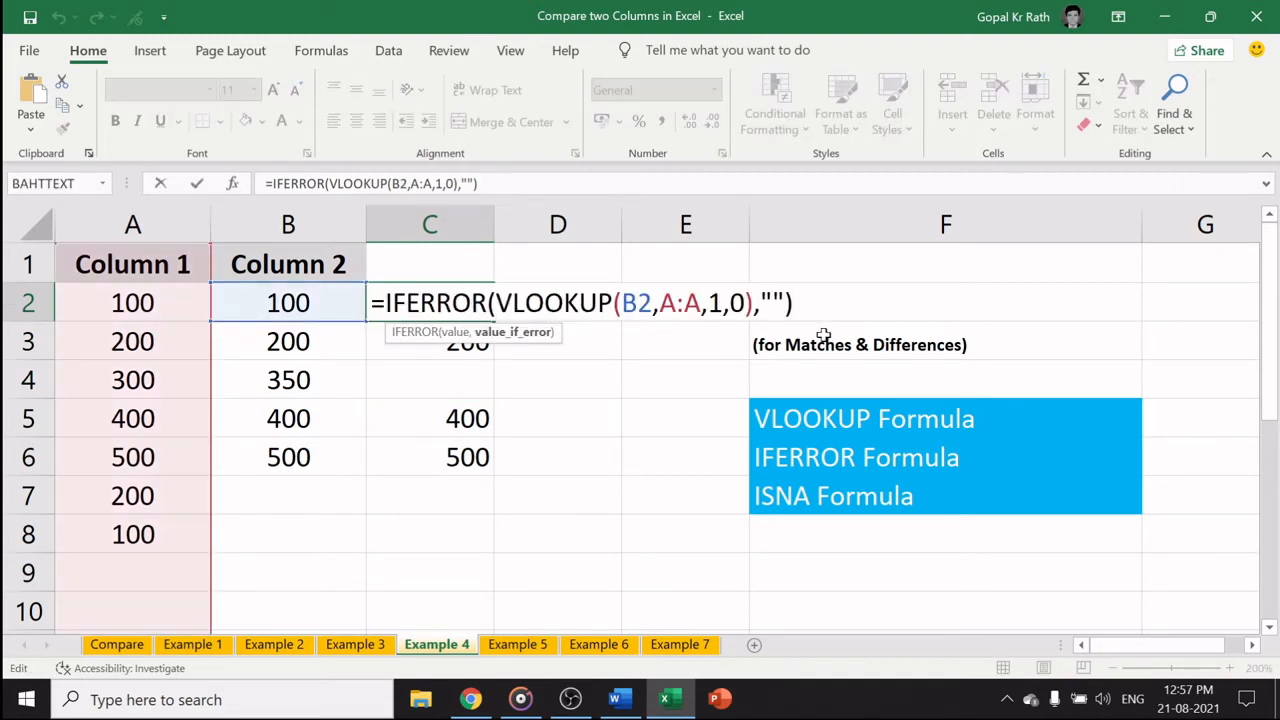
text(Not Fou)
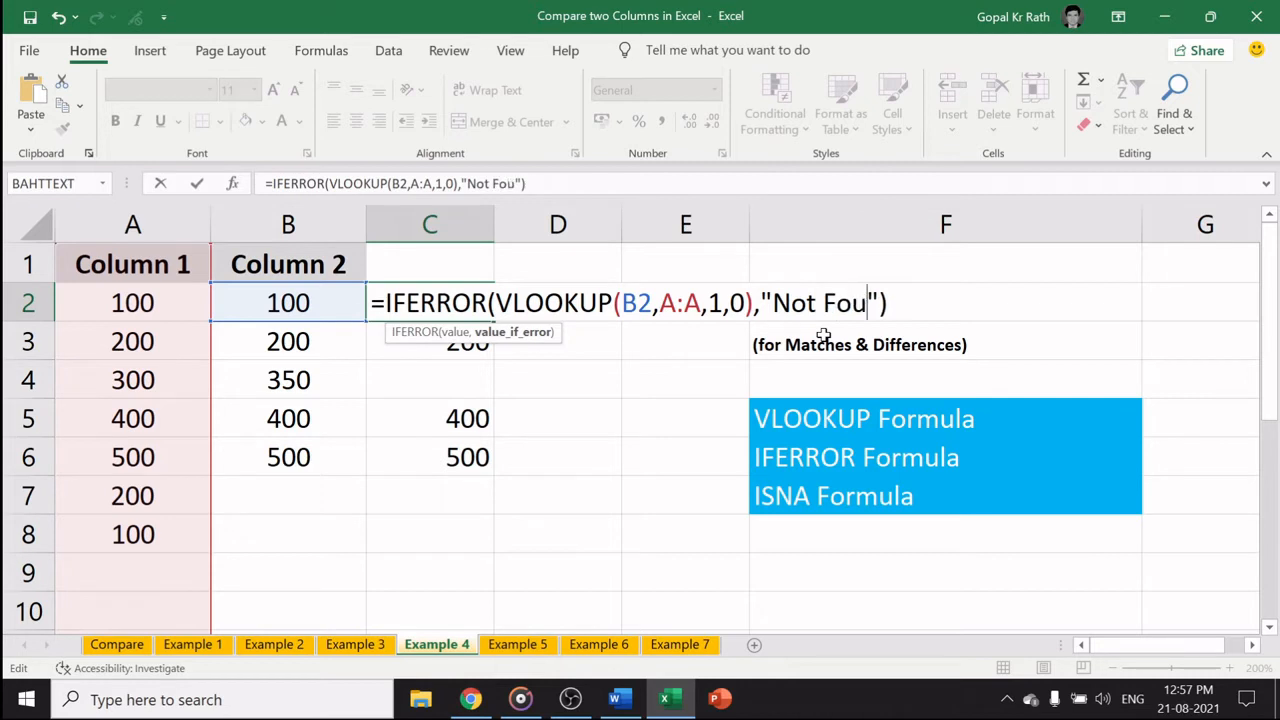
text(nd)
key(Return)
Step: Fill the "Not Found" version of the formula down from C2 to C6 and check C4
drag(459, 296, 463, 460)
key(ctrl+d)
click(442, 383)
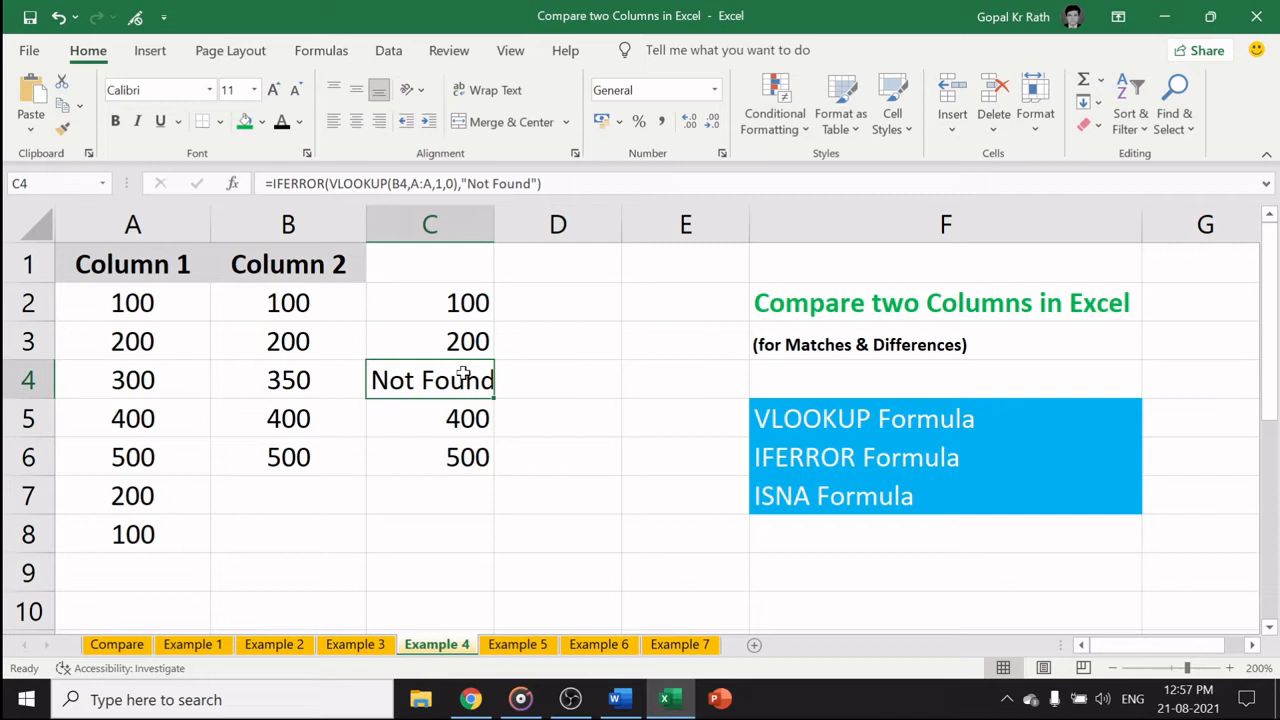
Step: Remove the IFERROR wrapper and its "Not Found" fallback from the C2 formula, leaving =VLOOKUP(B2,A:A,1,0)
click(462, 299)
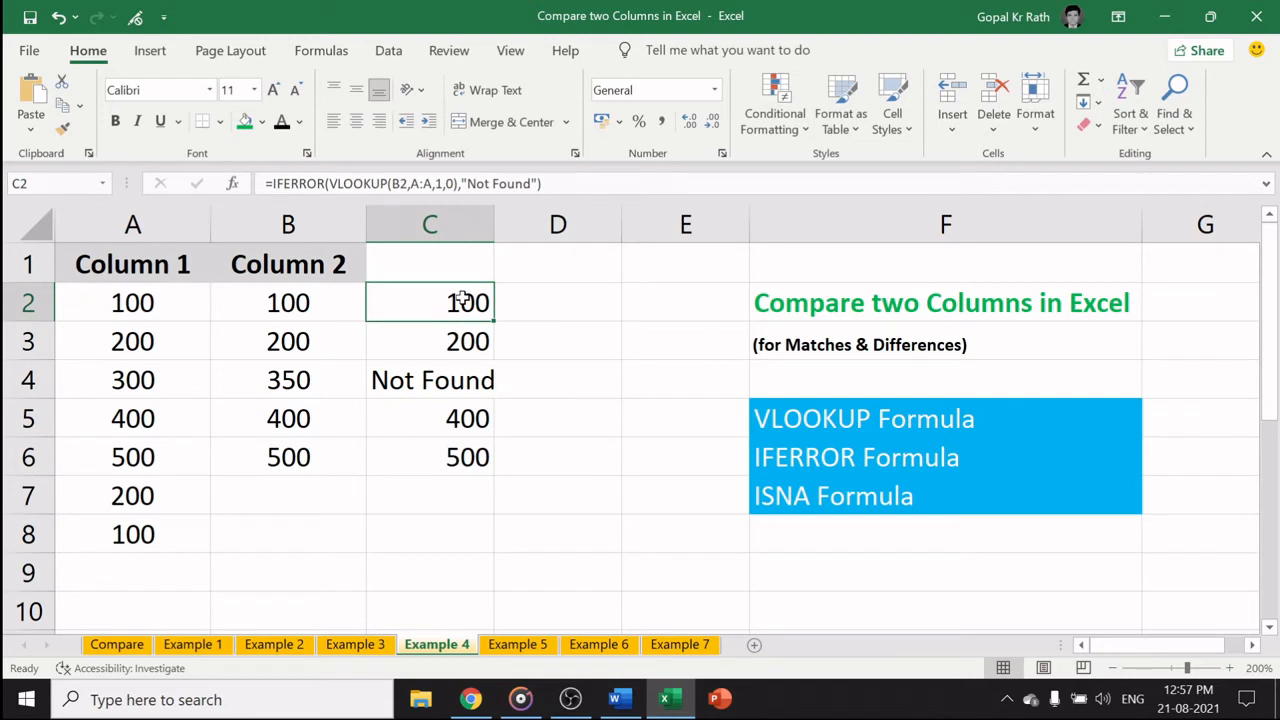
key(F2)
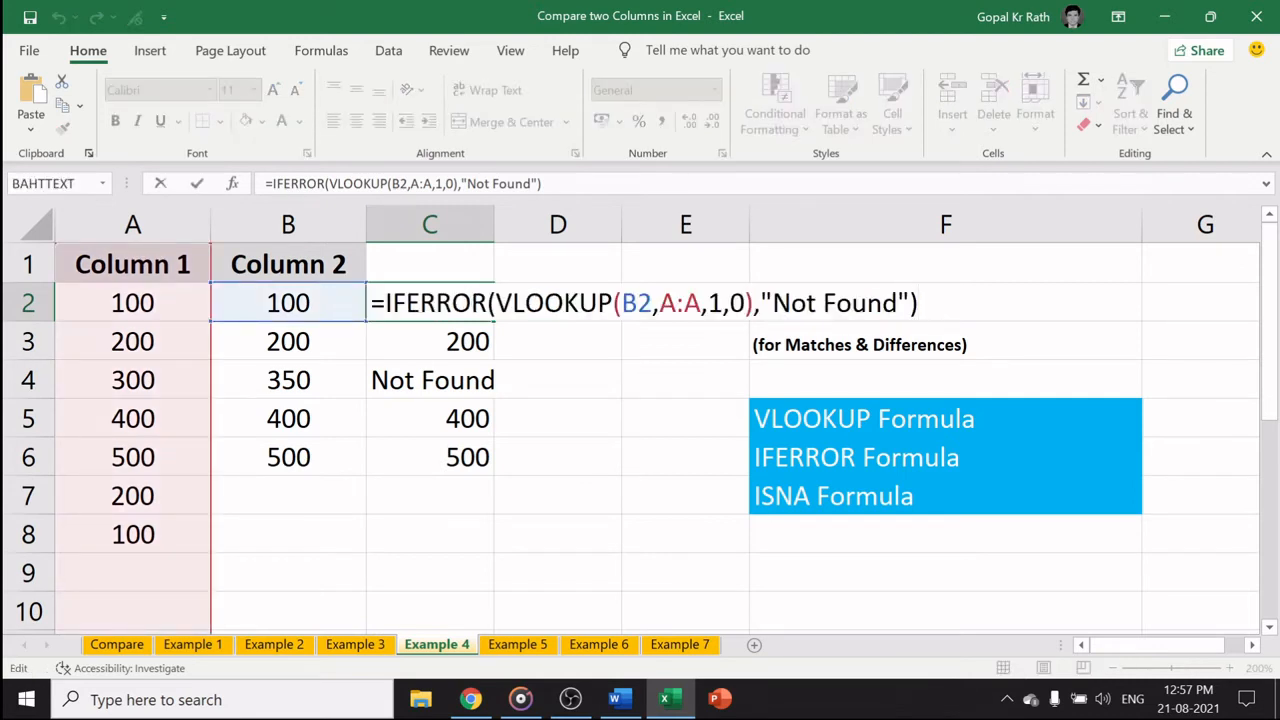
drag(495, 303, 385, 303)
key(Delete)
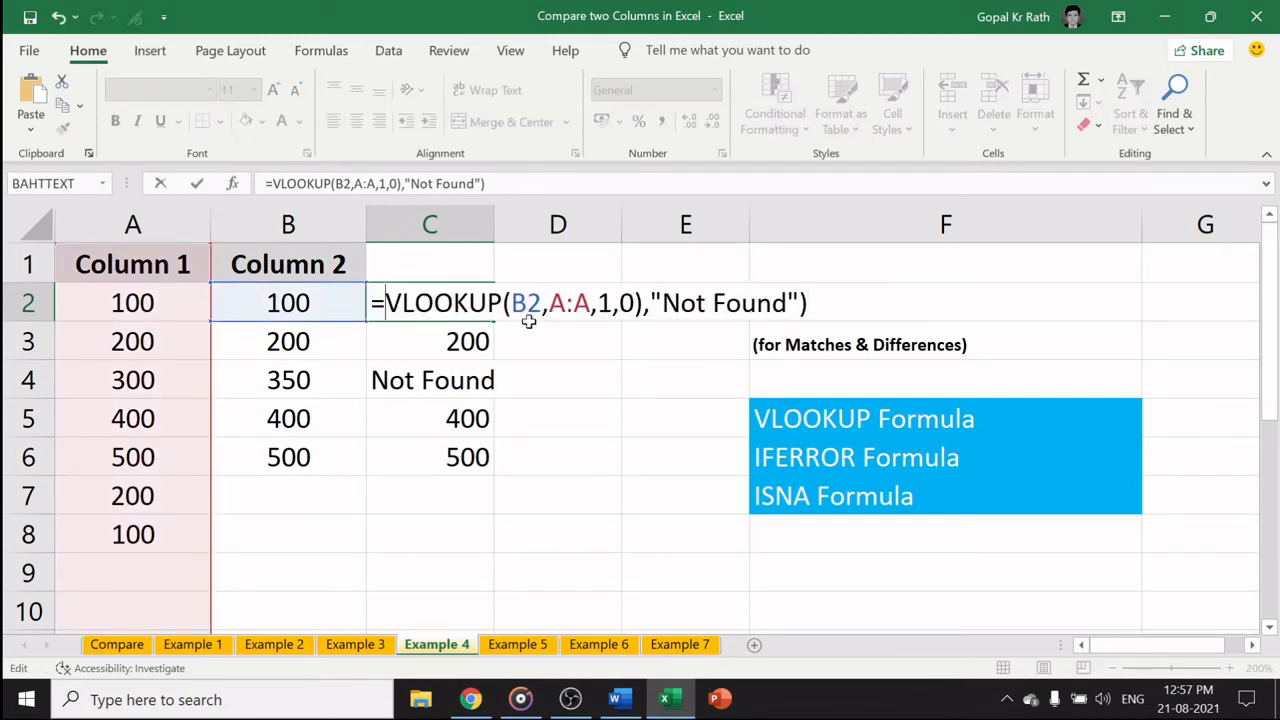
key(End)
key(shift+Left)
key(shift+Left)
key(shift+Left)
key(shift+Left)
key(shift+Left)
key(shift+Left)
key(shift+Left)
key(shift+Left)
key(shift+Left)
key(shift+Left)
key(shift+Left)
key(shift+Left)
key(shift+Left)
key(shift+Left)
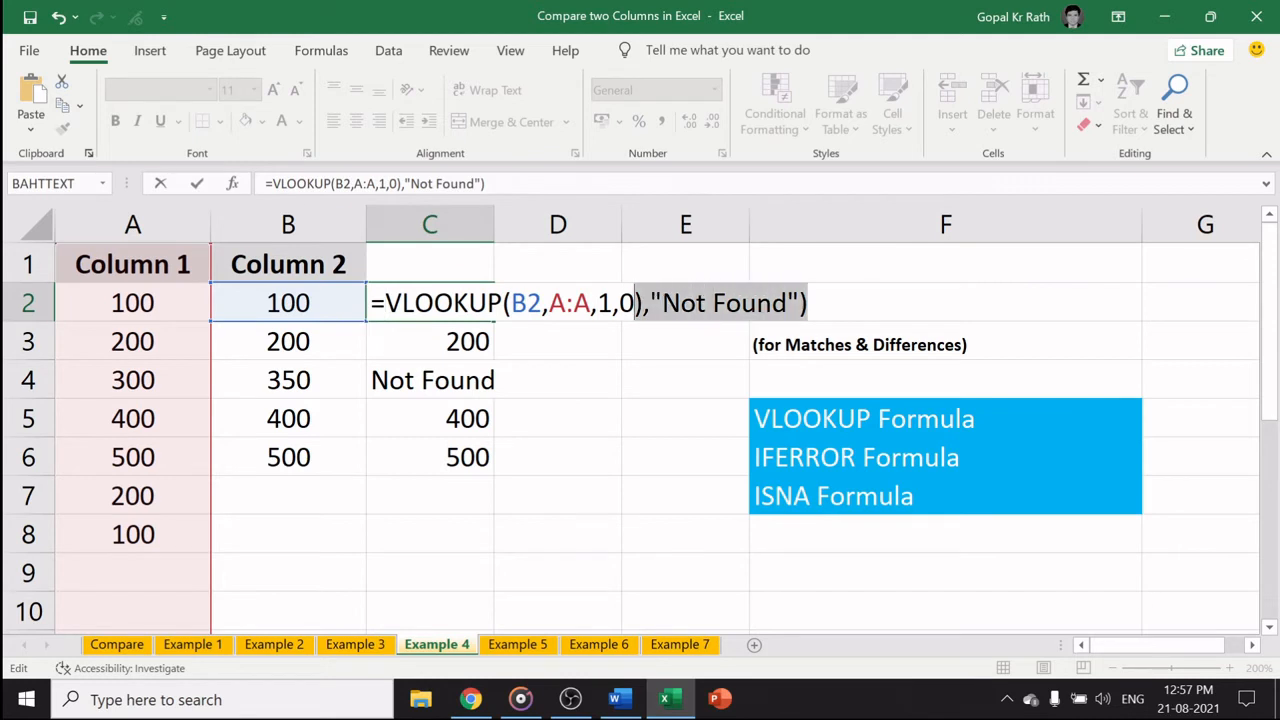
key(shift+Right)
key(Delete)
key(Return)
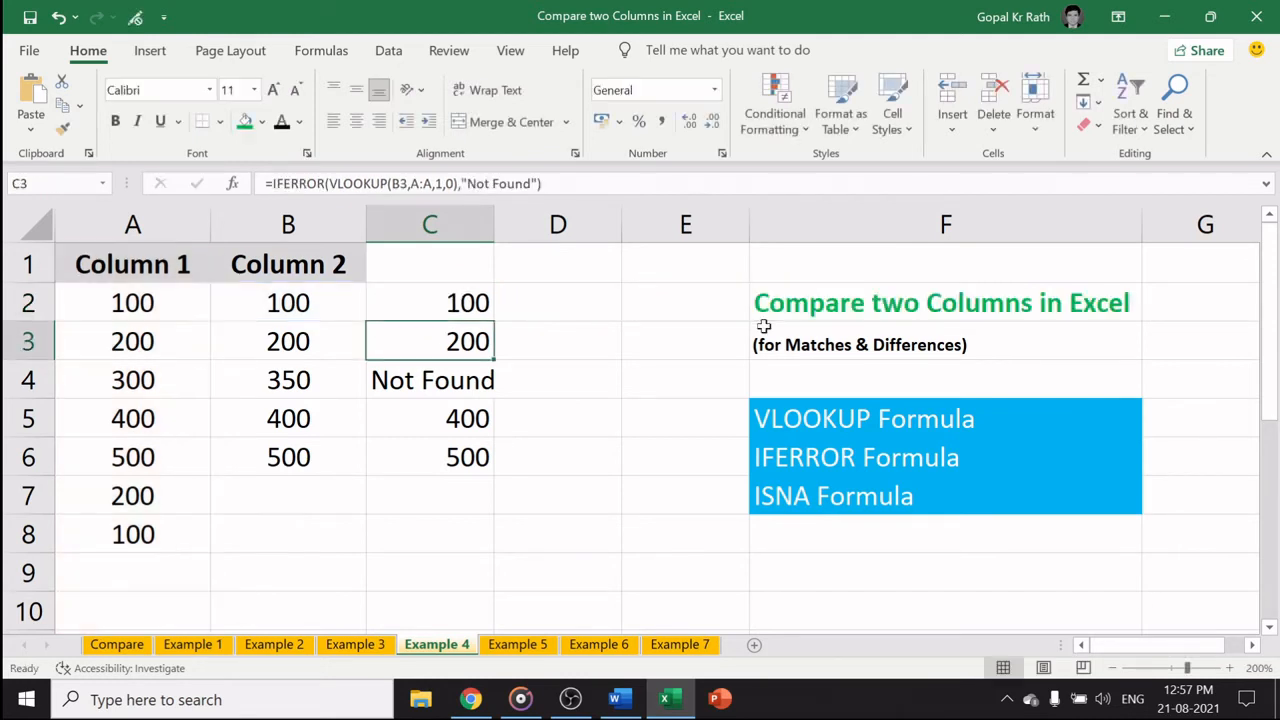
Step: Wrap the VLOOKUP in C2 in ISNA, giving =ISNA(VLOOKUP(B2,A:A,1,0))
key(Up)
key(F2)
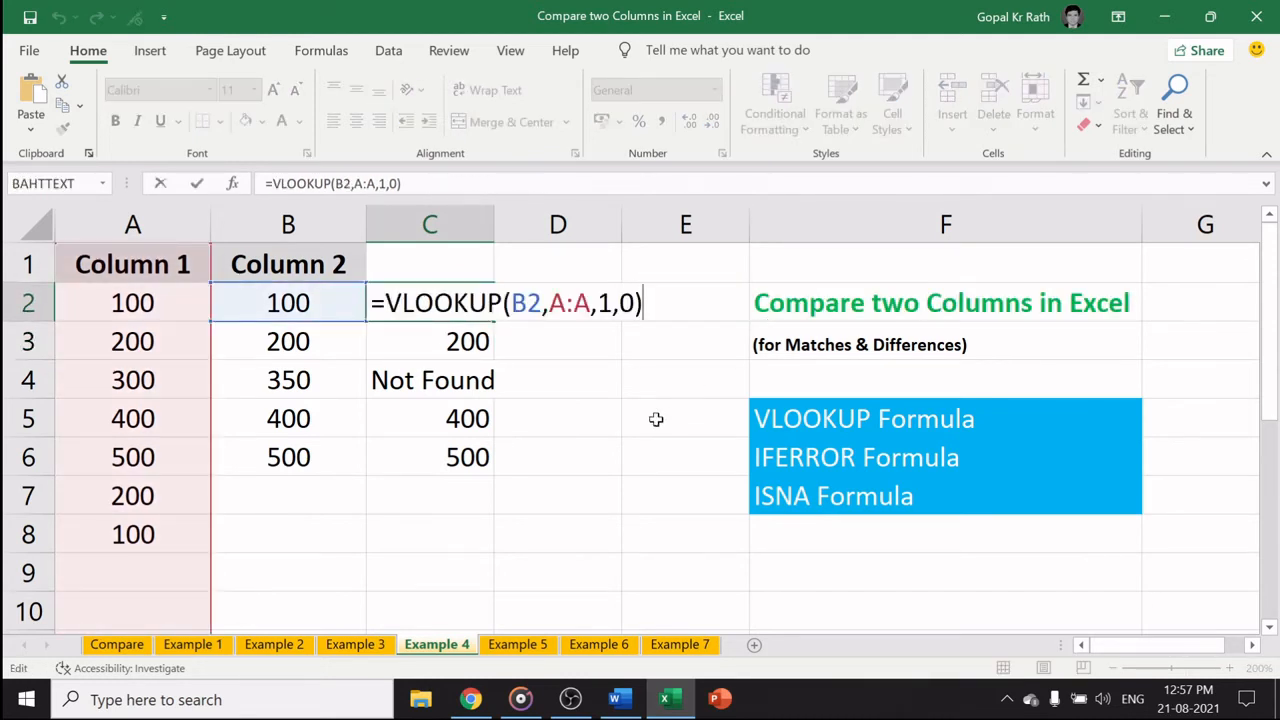
click(386, 303)
text(ISNA)
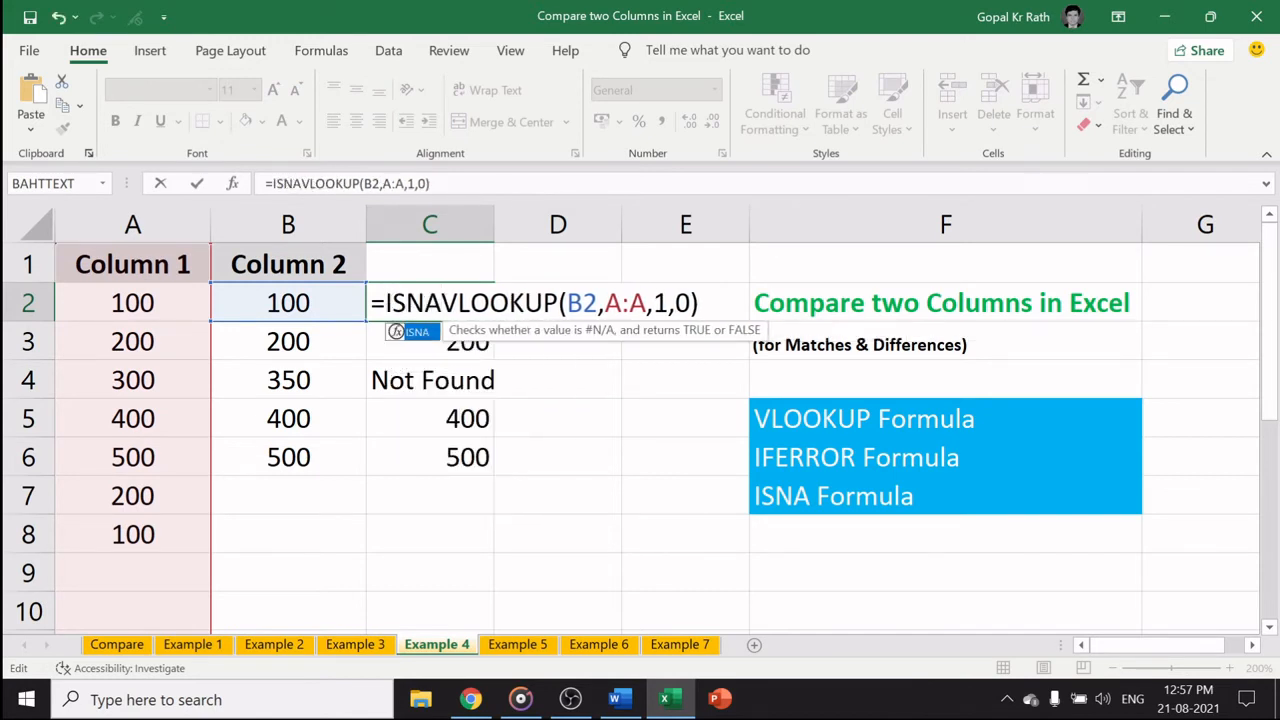
text(()
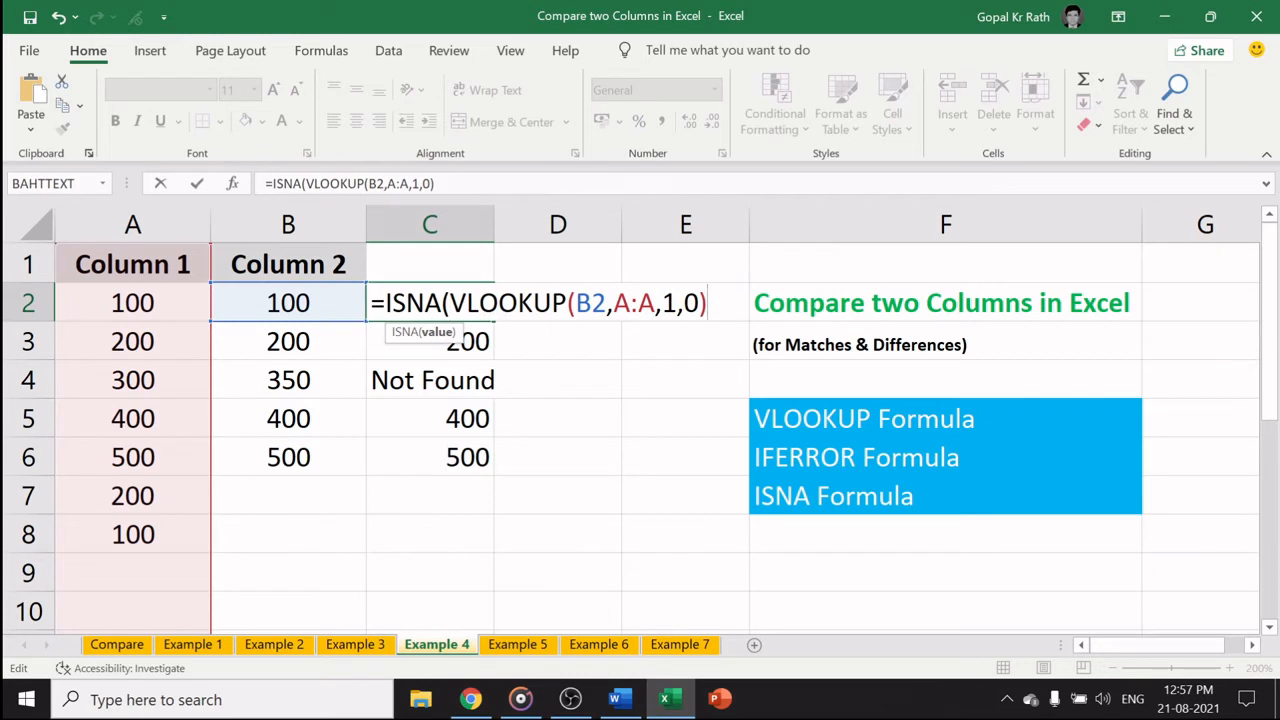
text())
key(Return)
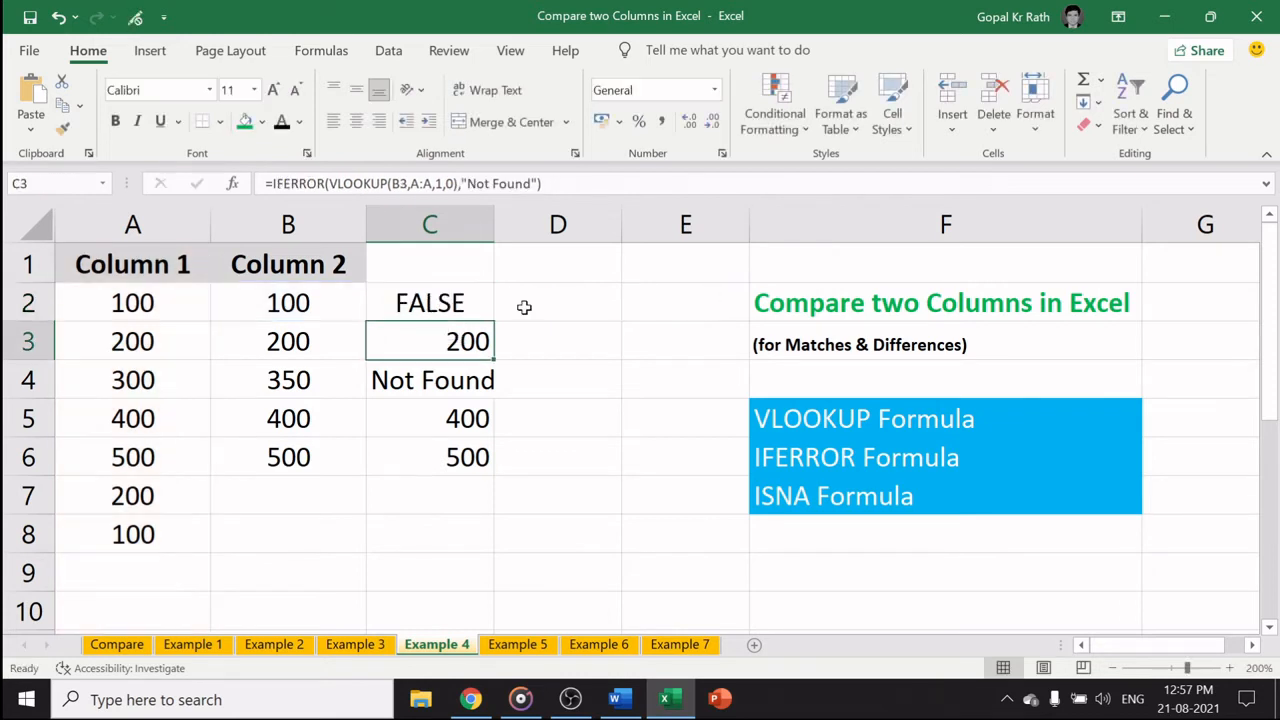
Step: Fill the ISNA formula down from C2 to C6, checking the row 4 result and the formula in C2
click(415, 302)
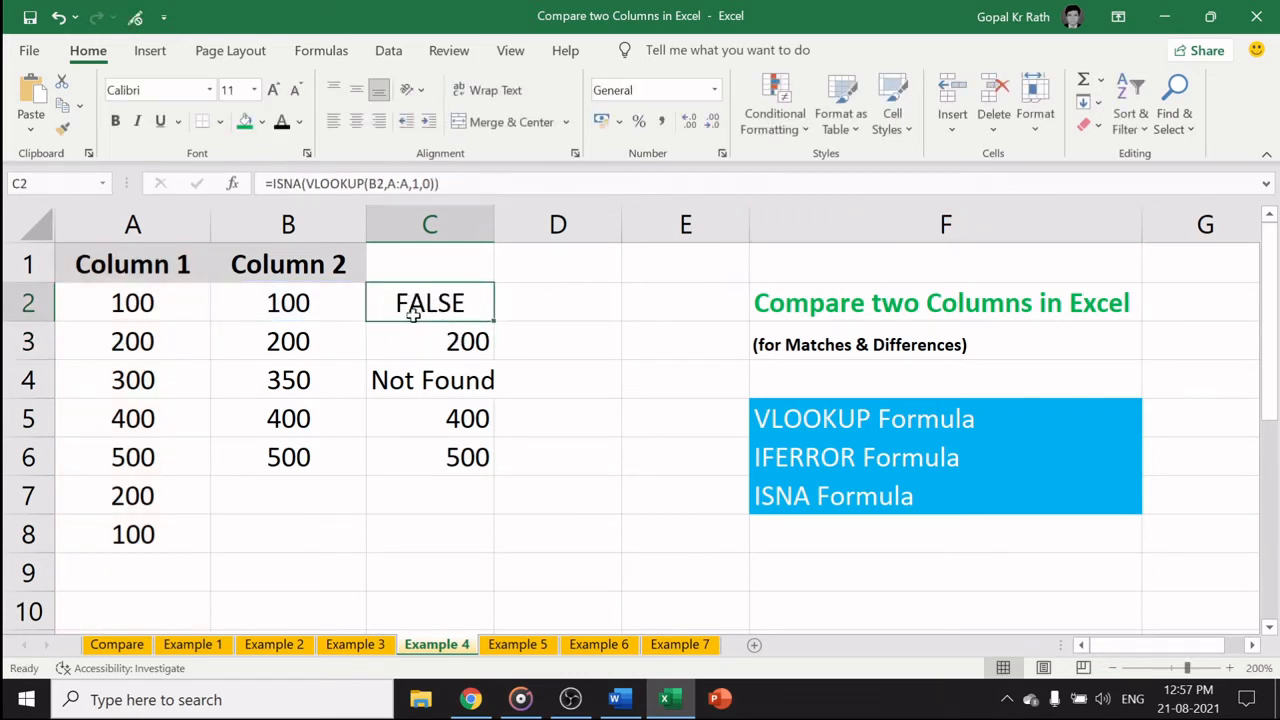
double_click(413, 313)
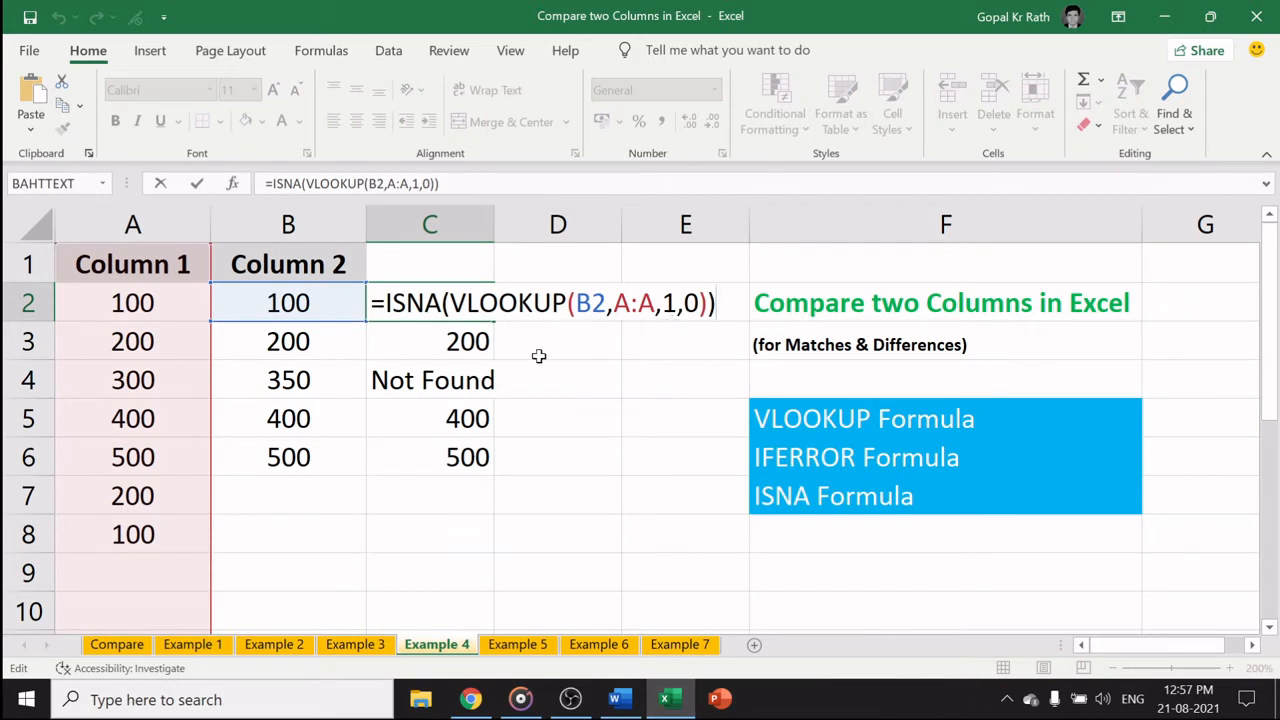
key(Return)
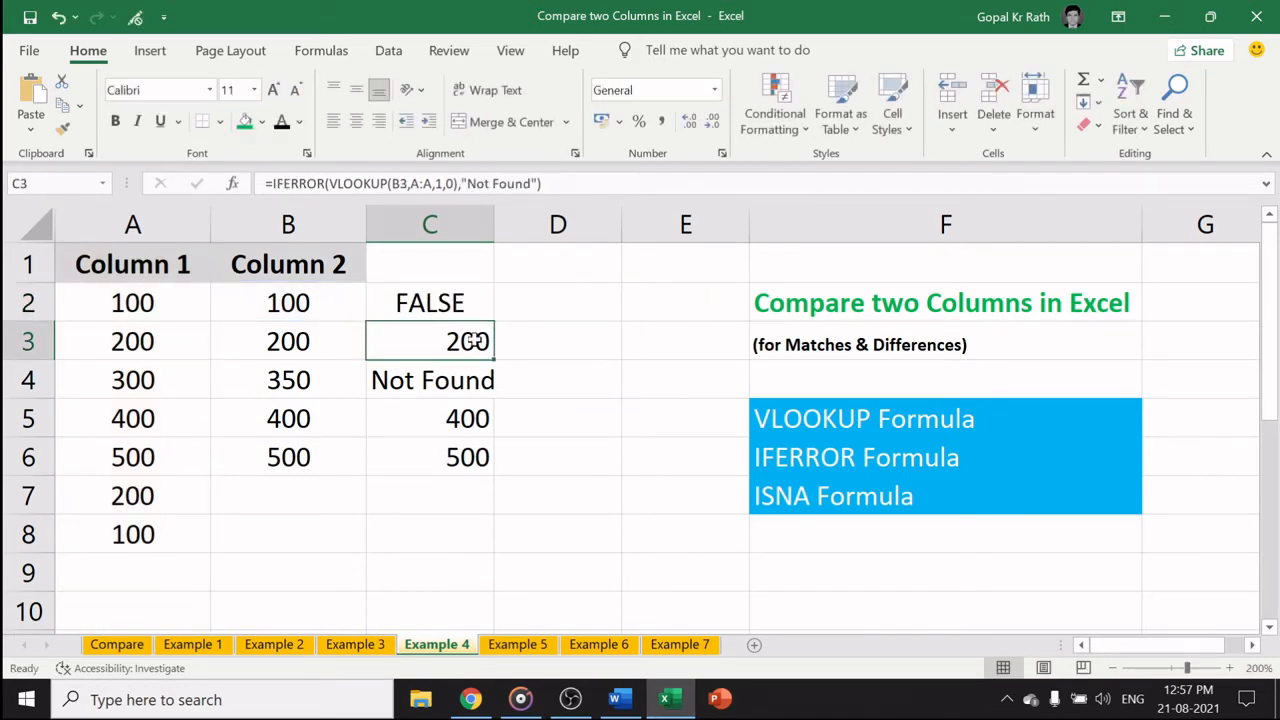
drag(462, 308, 464, 460)
key(ctrl+d)
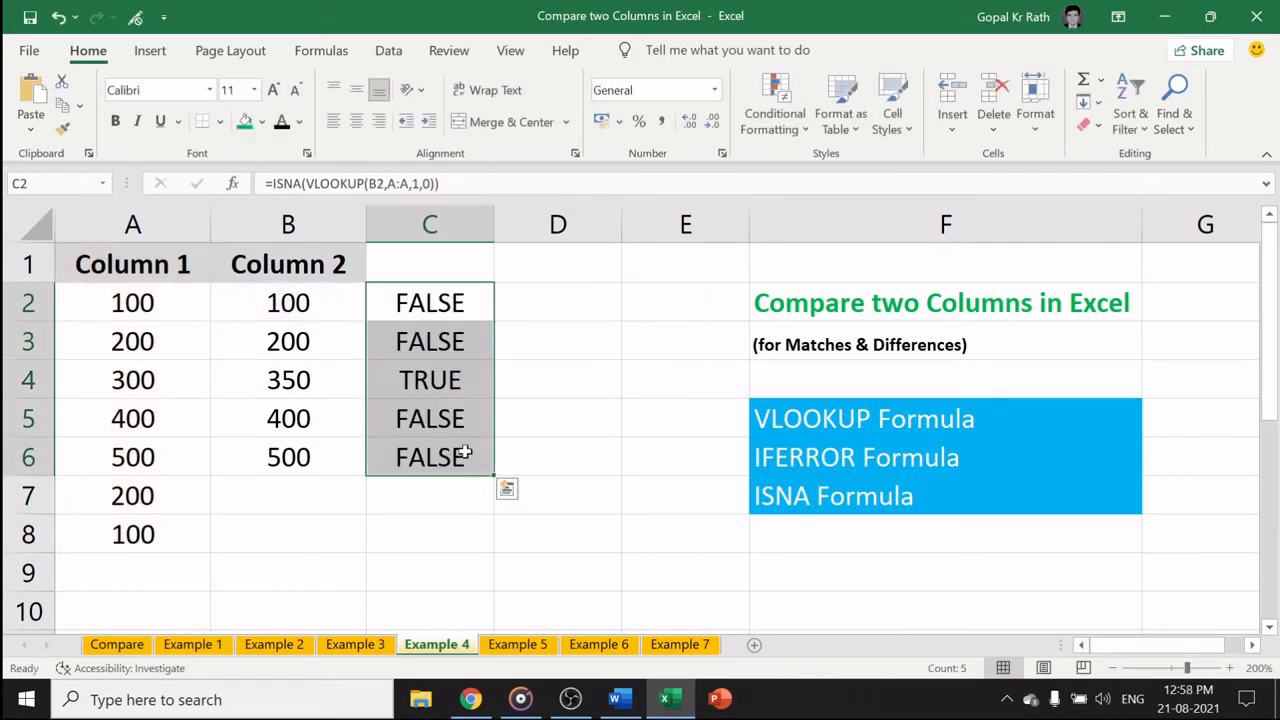
click(412, 341)
drag(177, 380, 391, 383)
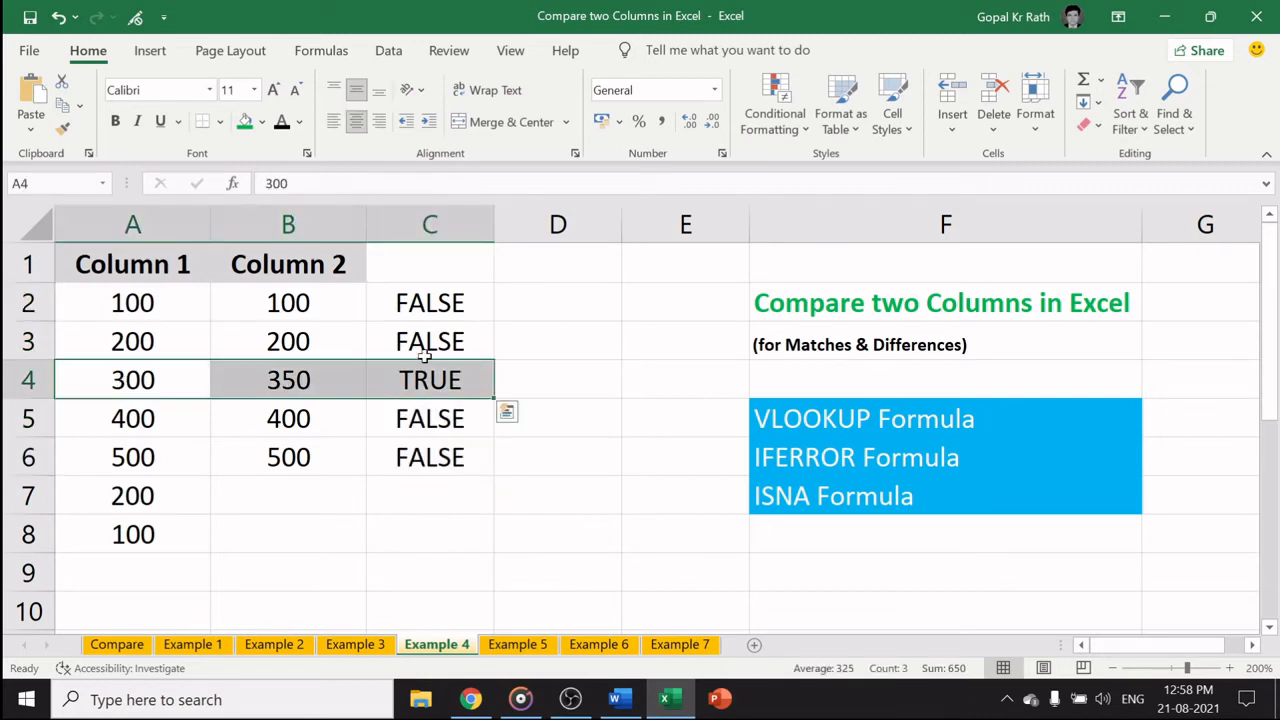
click(446, 308)
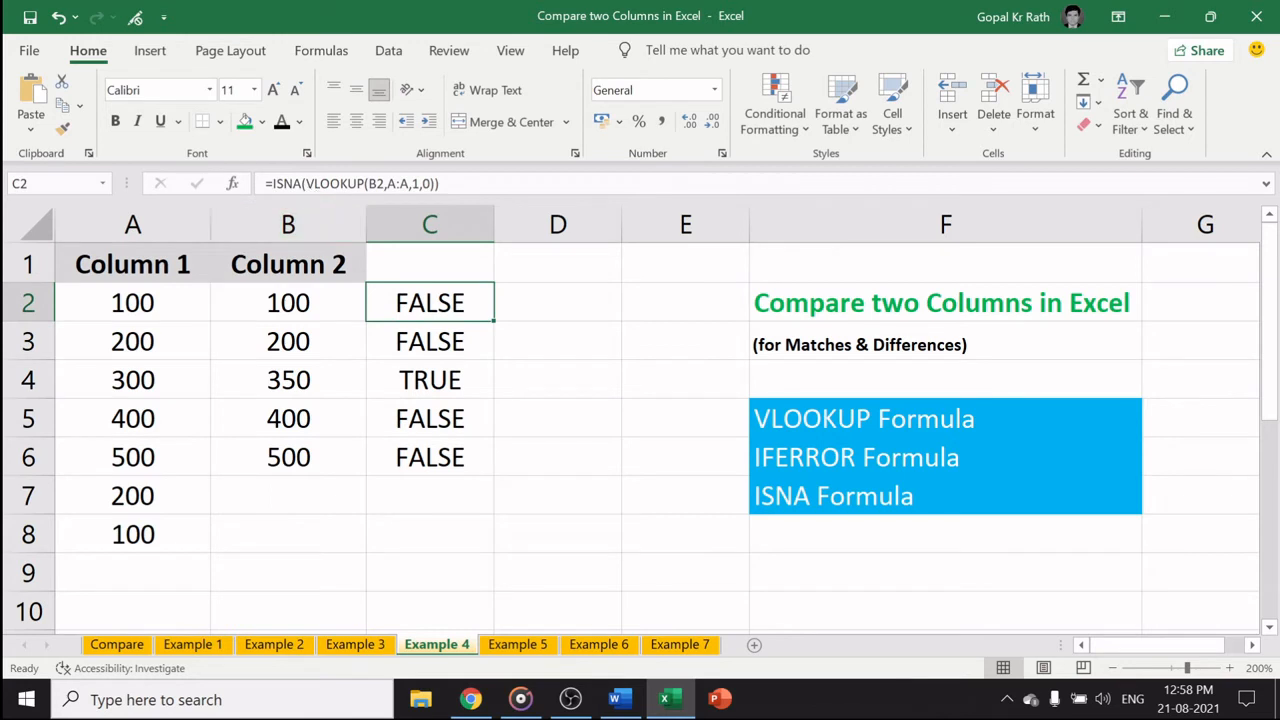
click(303, 184)
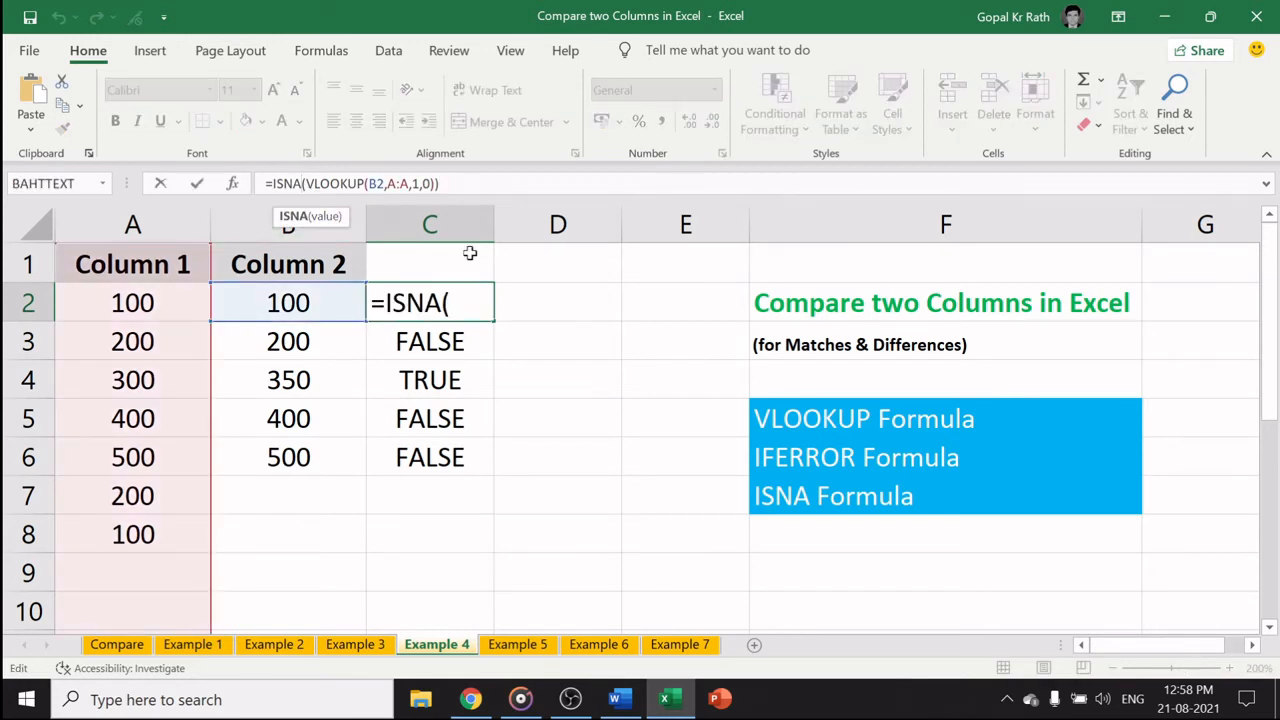
key(Return)
Step: Open the Example 5 sheet and compare the letter case of the Apple entries in rows 2 and 3
click(517, 645)
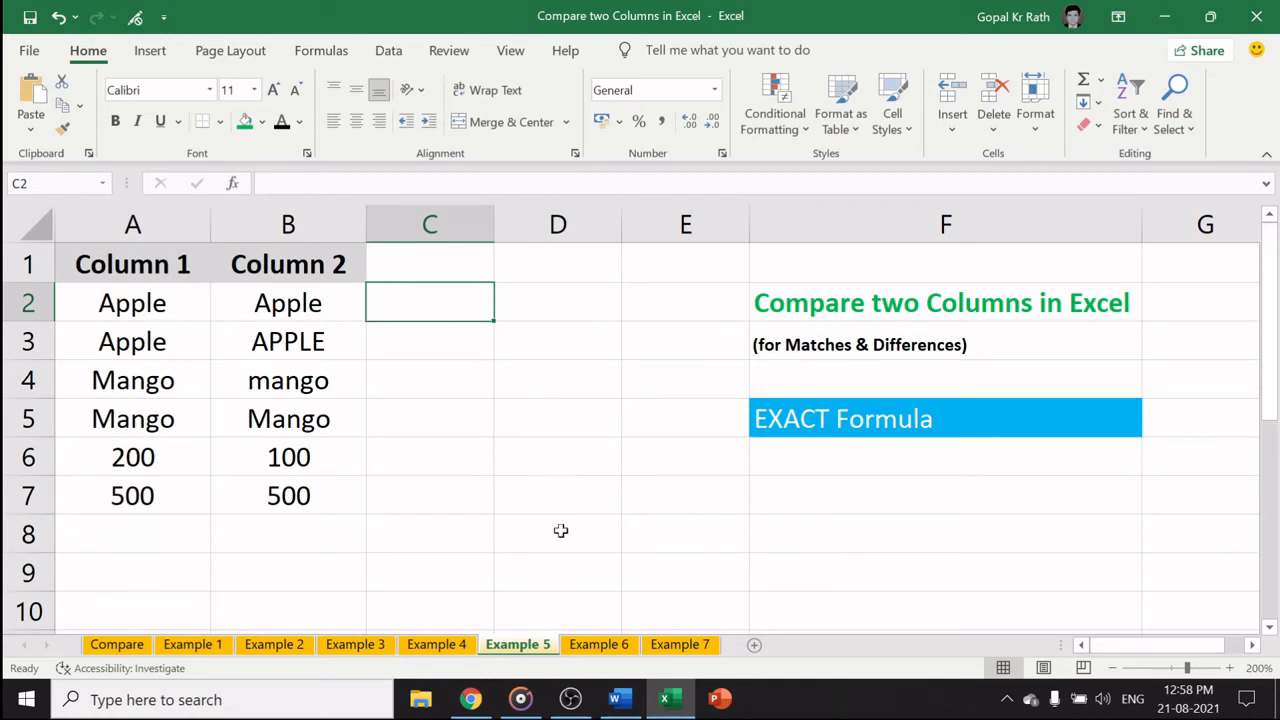
click(126, 344)
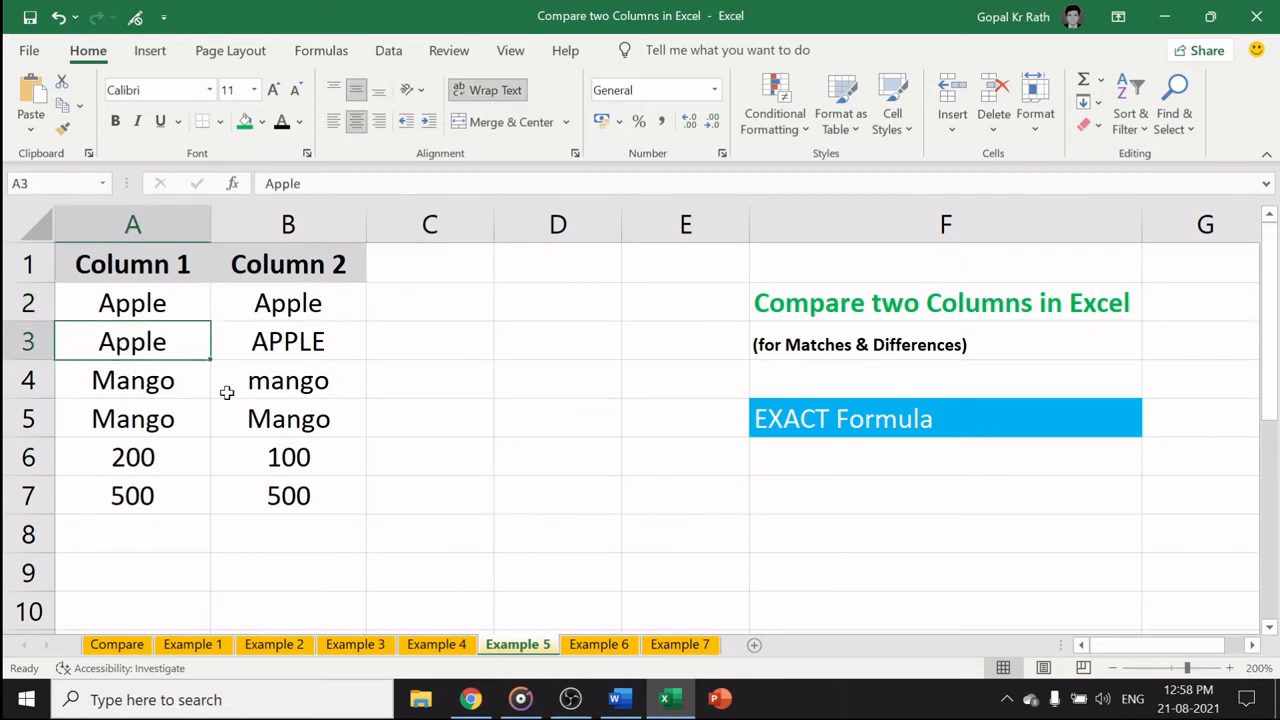
click(283, 305)
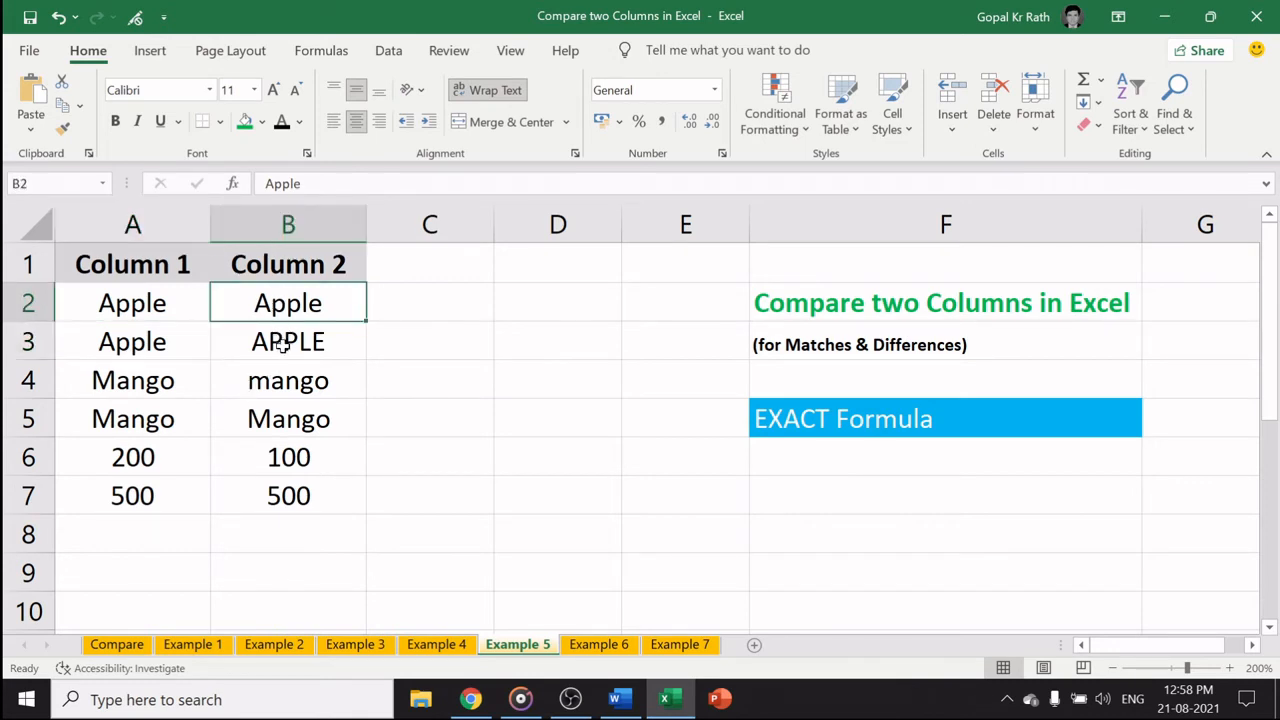
click(123, 341)
click(290, 334)
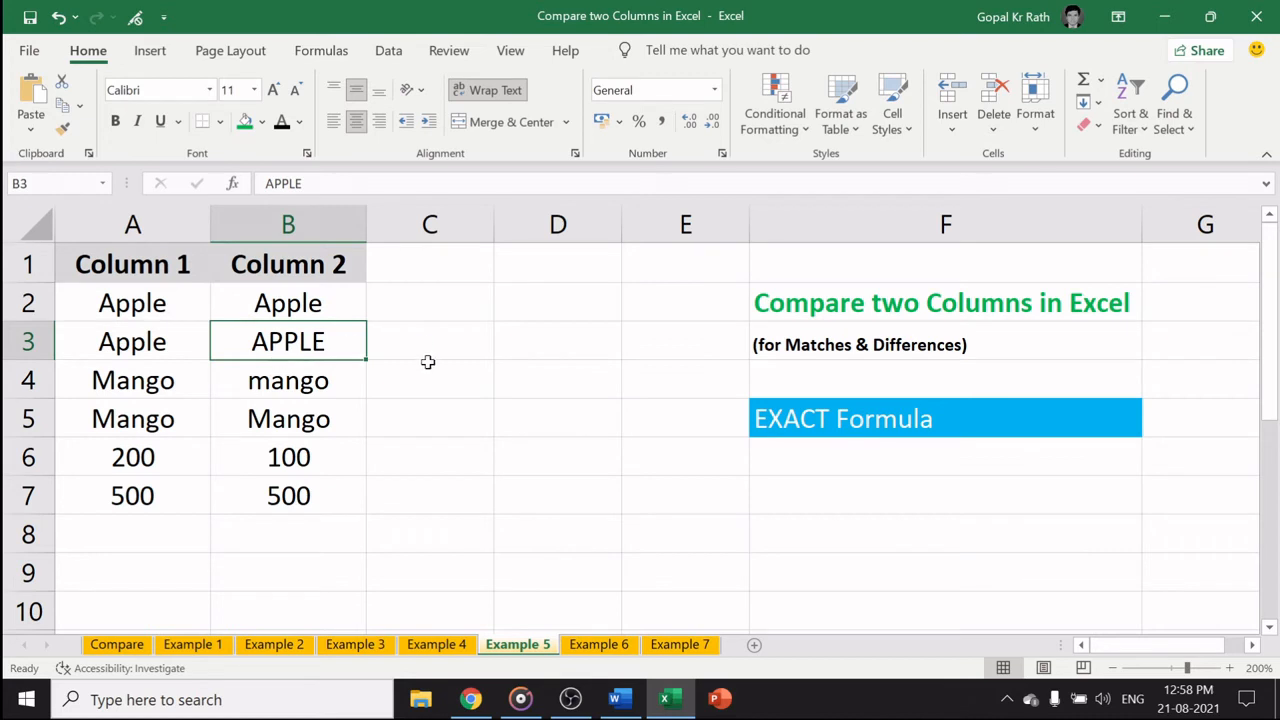
Step: Enter =EXACT(A2,B2) in C2 for a case-sensitive comparison of the two columns
click(416, 308)
drag(423, 326, 431, 494)
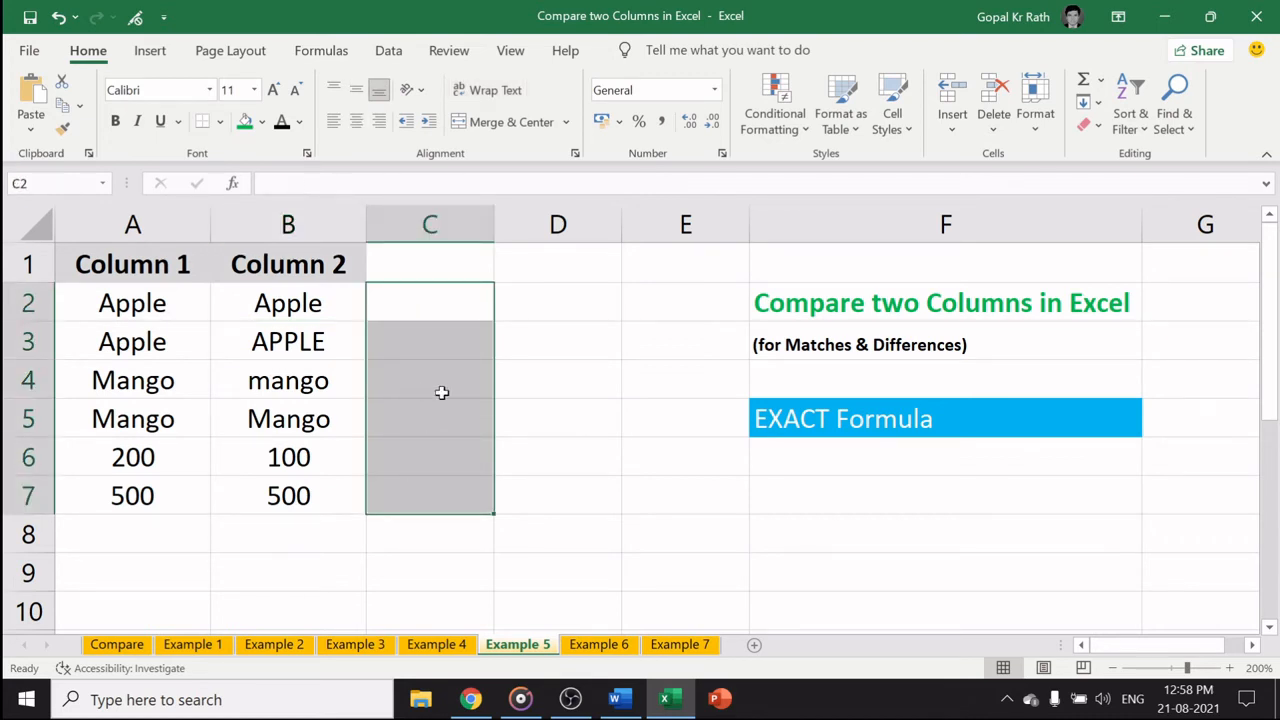
click(417, 289)
text(=)
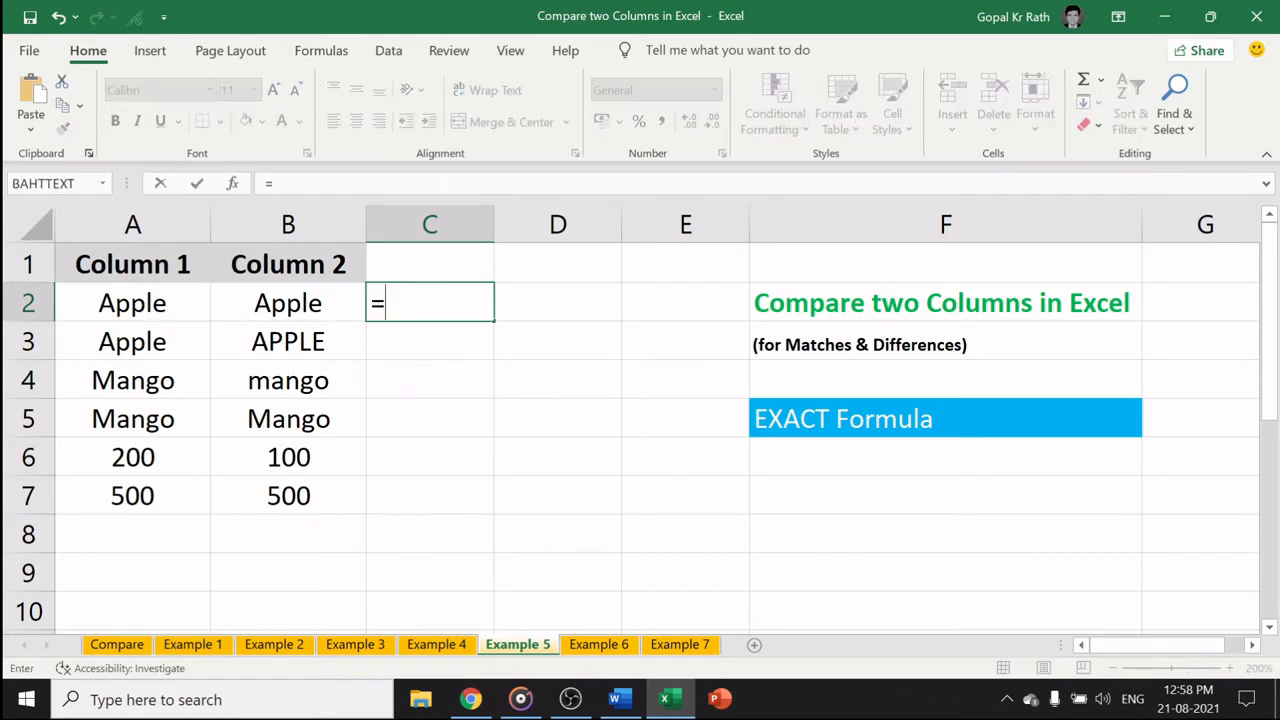
text(exact)
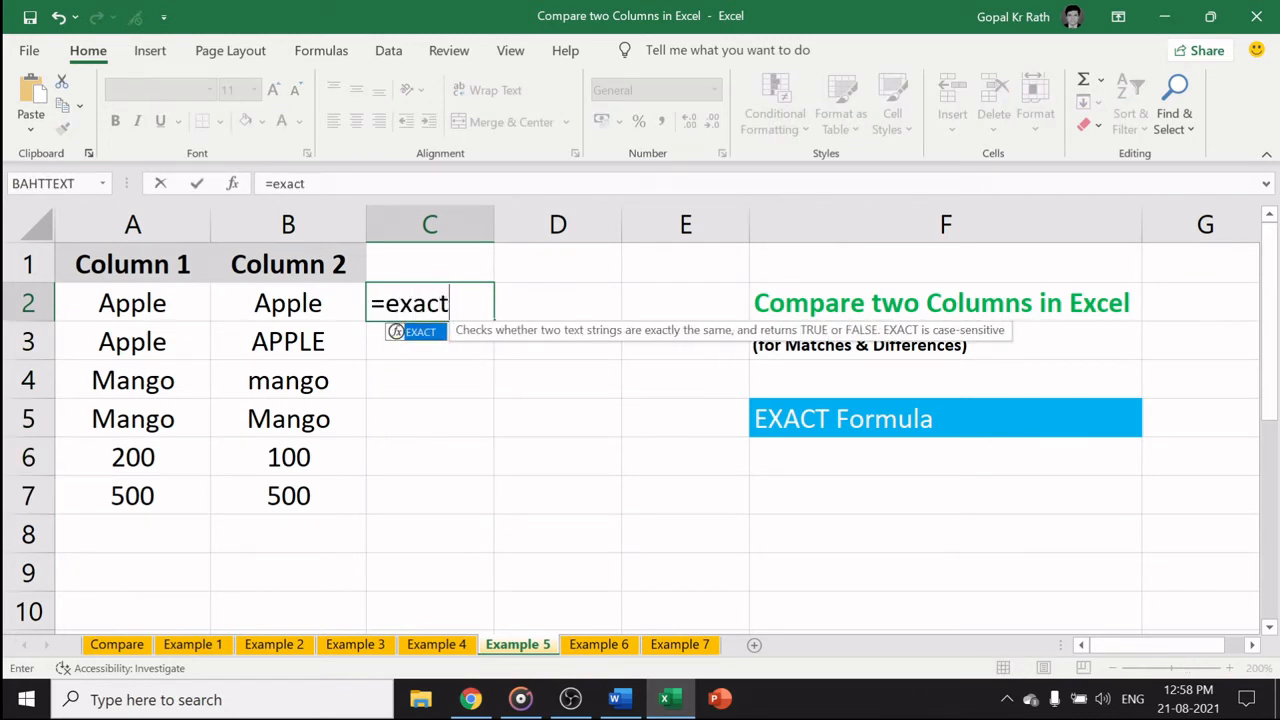
key(Tab)
click(144, 306)
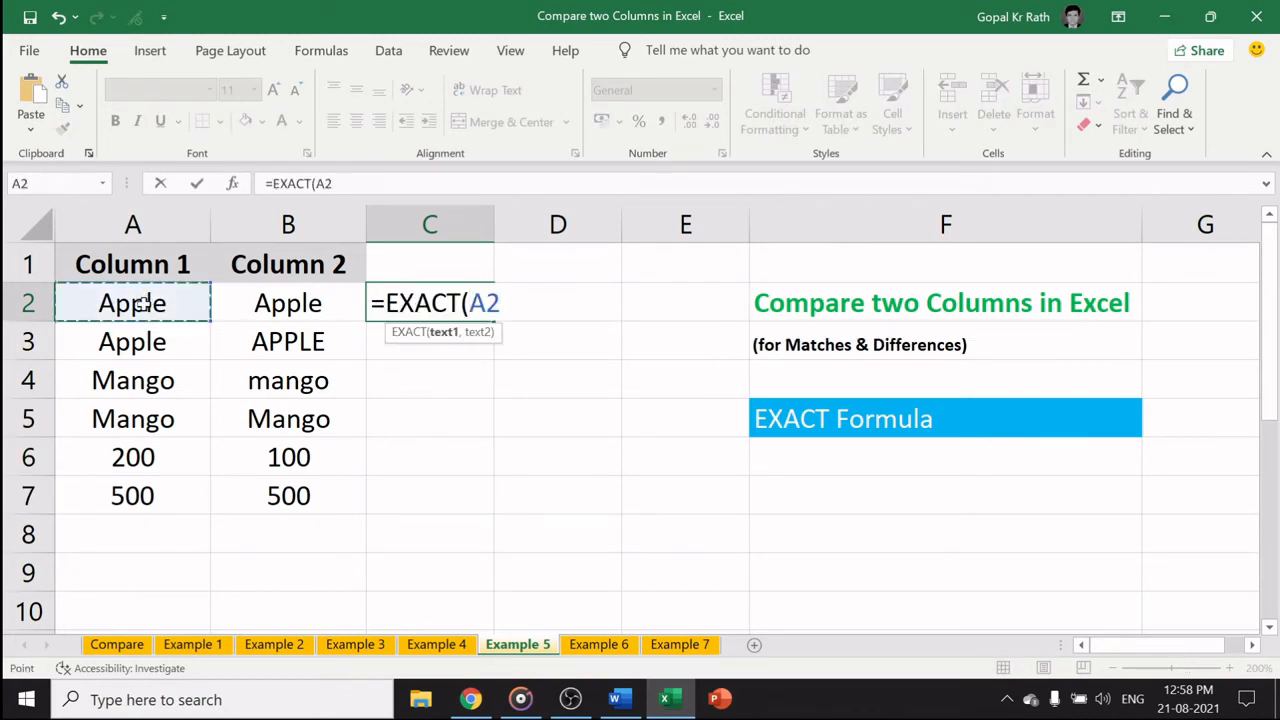
text(,)
click(265, 297)
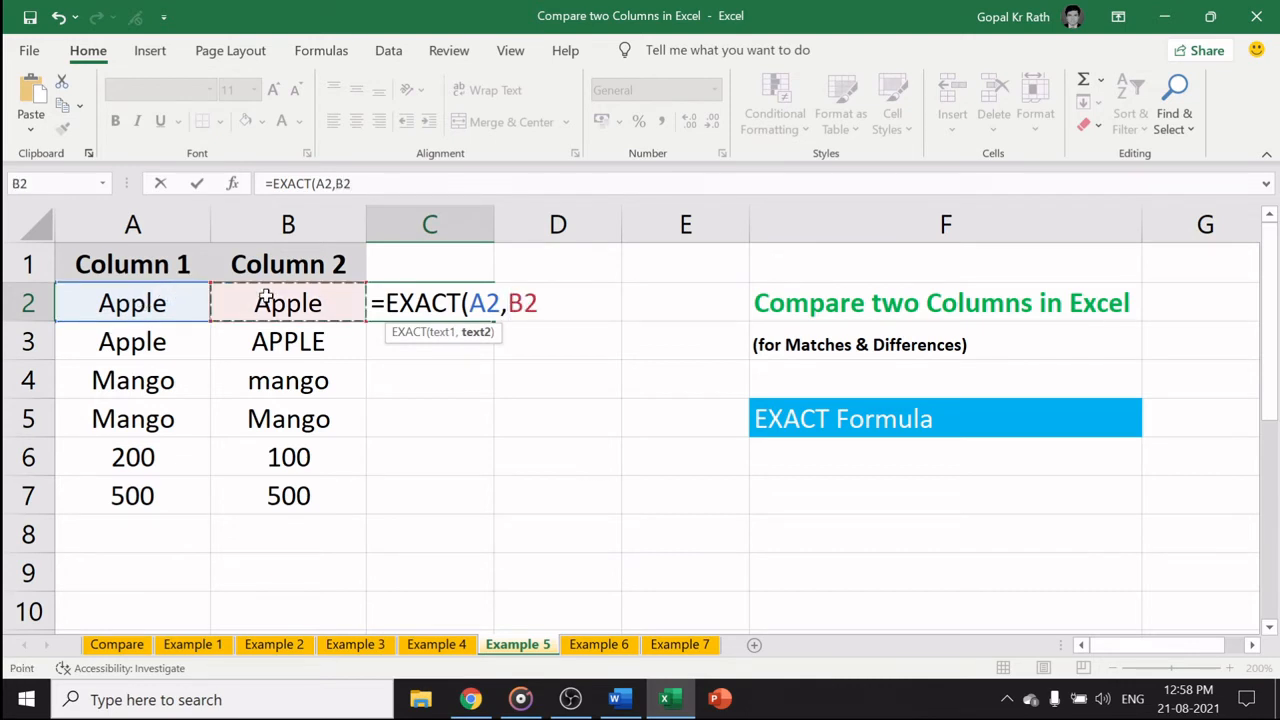
text())
key(Return)
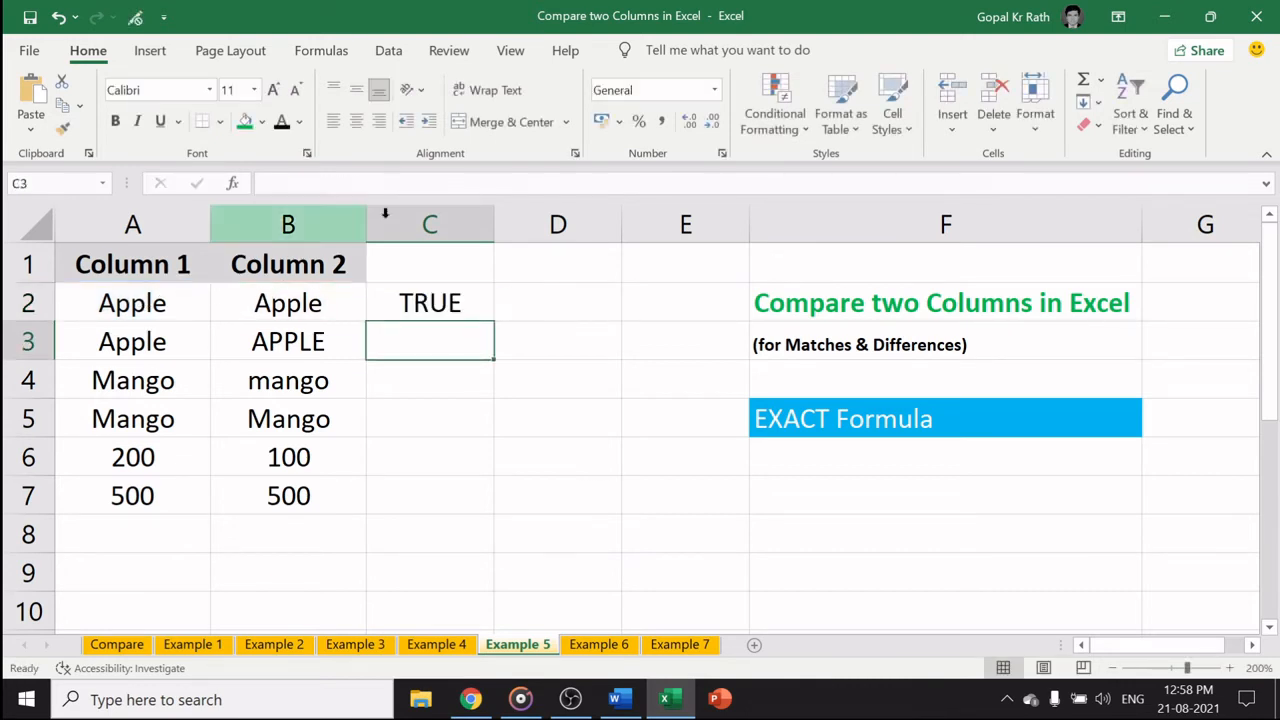
Step: Fill the EXACT formula down from C2 to C7 and check the result in row 3
drag(420, 291, 414, 486)
key(ctrl+d)
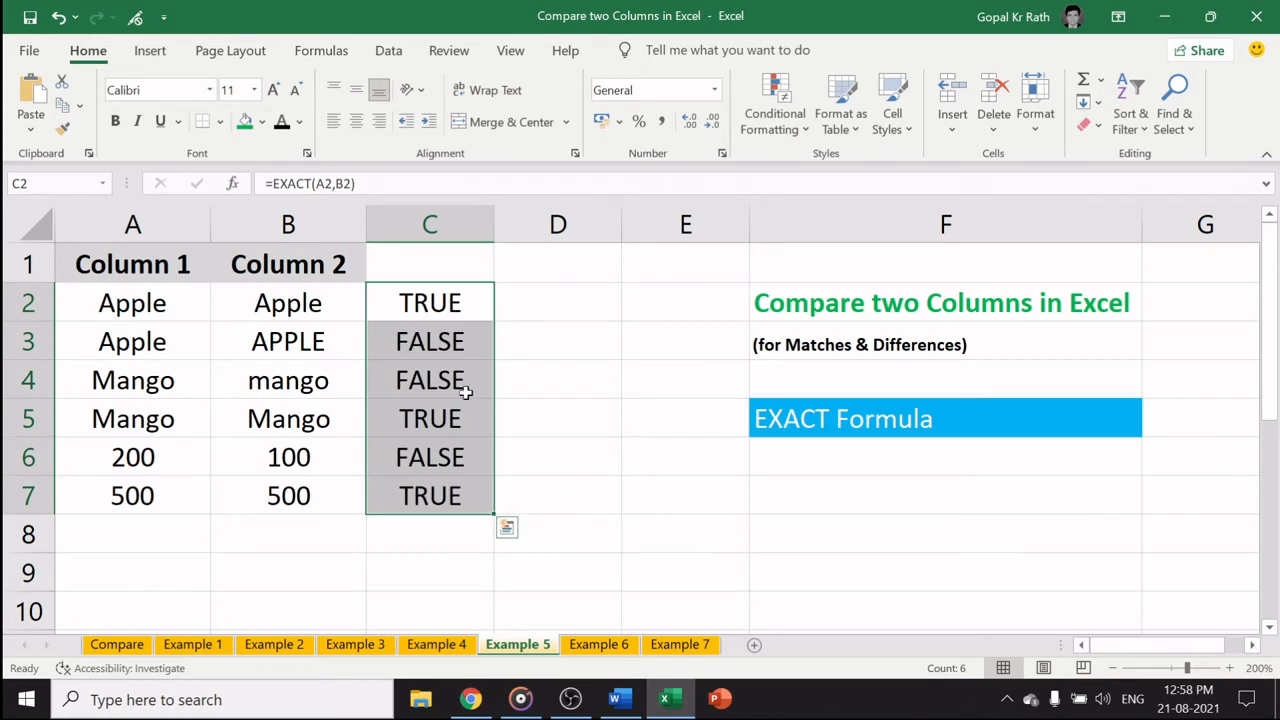
drag(128, 347, 409, 343)
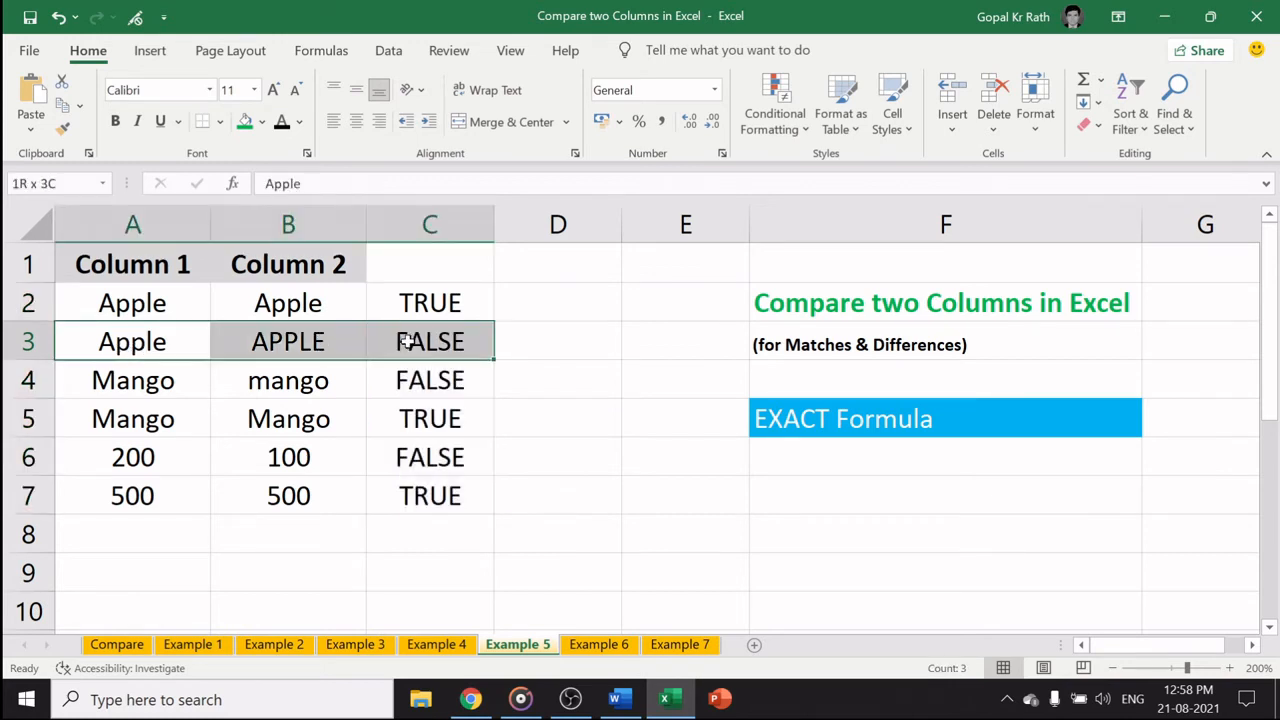
Step: Highlight the mismatched rows A3:C3 and A6:C6 with a green fill
click(244, 121)
click(270, 340)
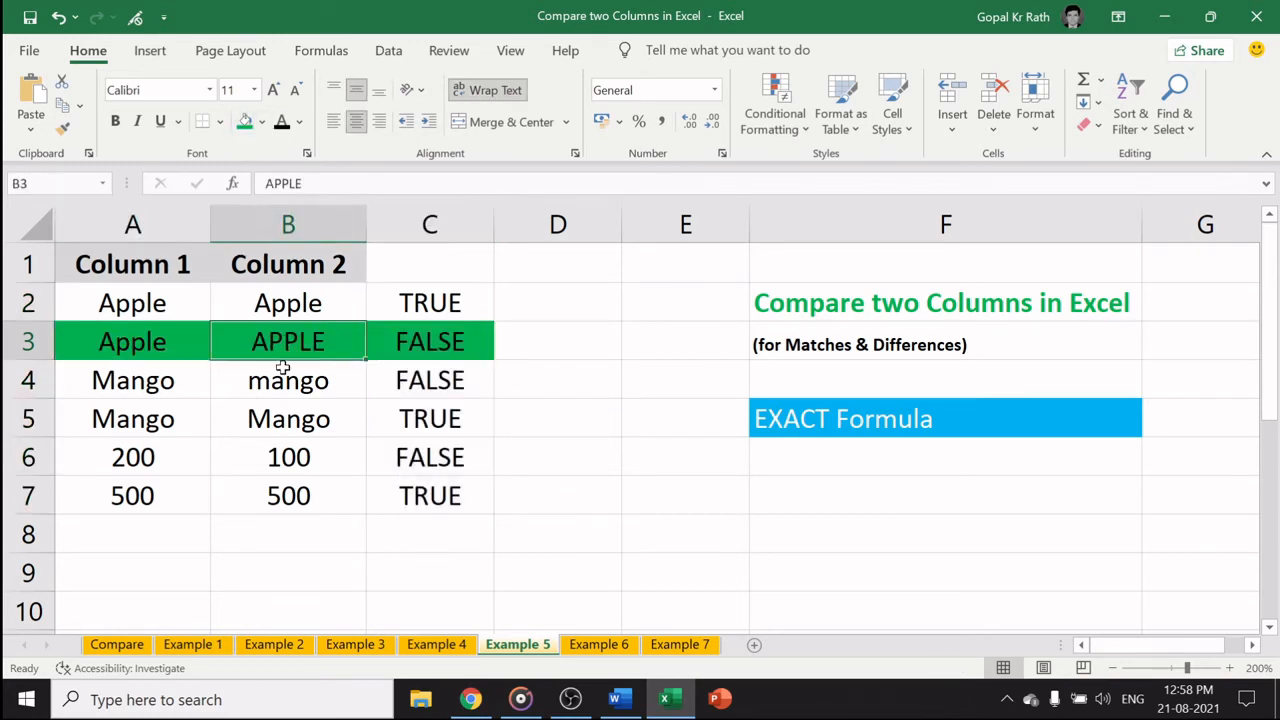
drag(150, 341, 295, 343)
click(145, 342)
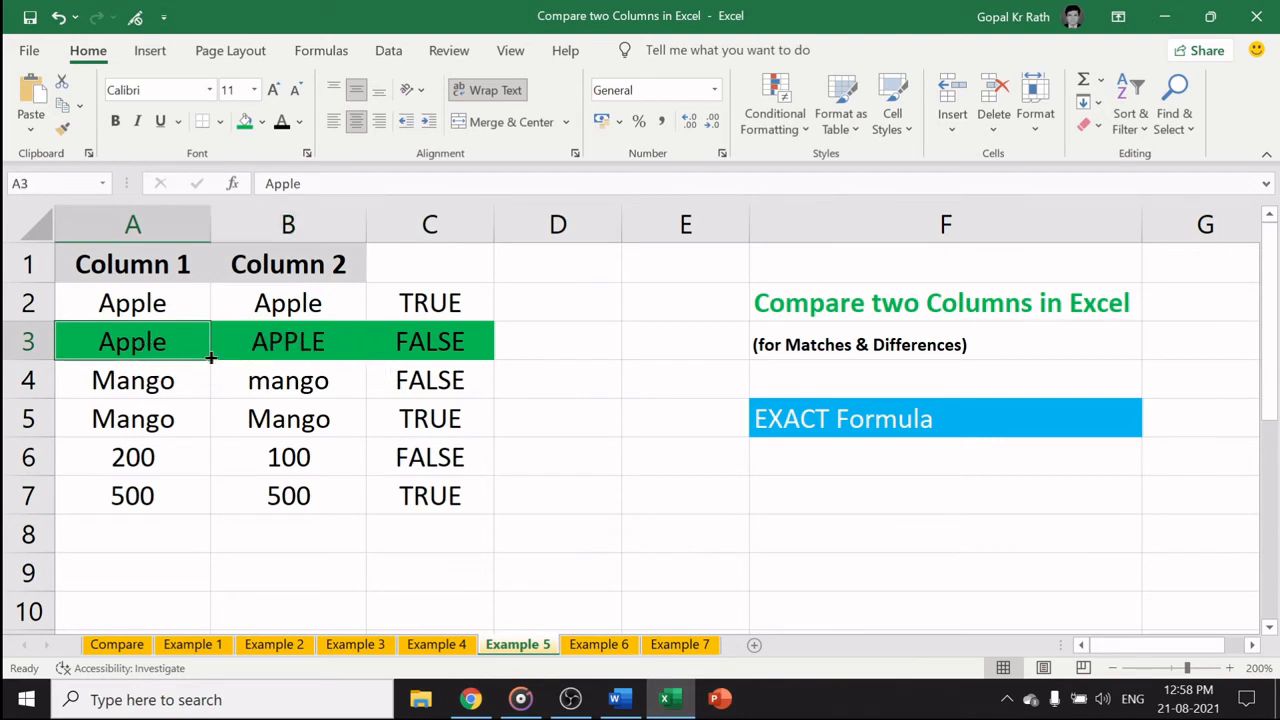
click(310, 344)
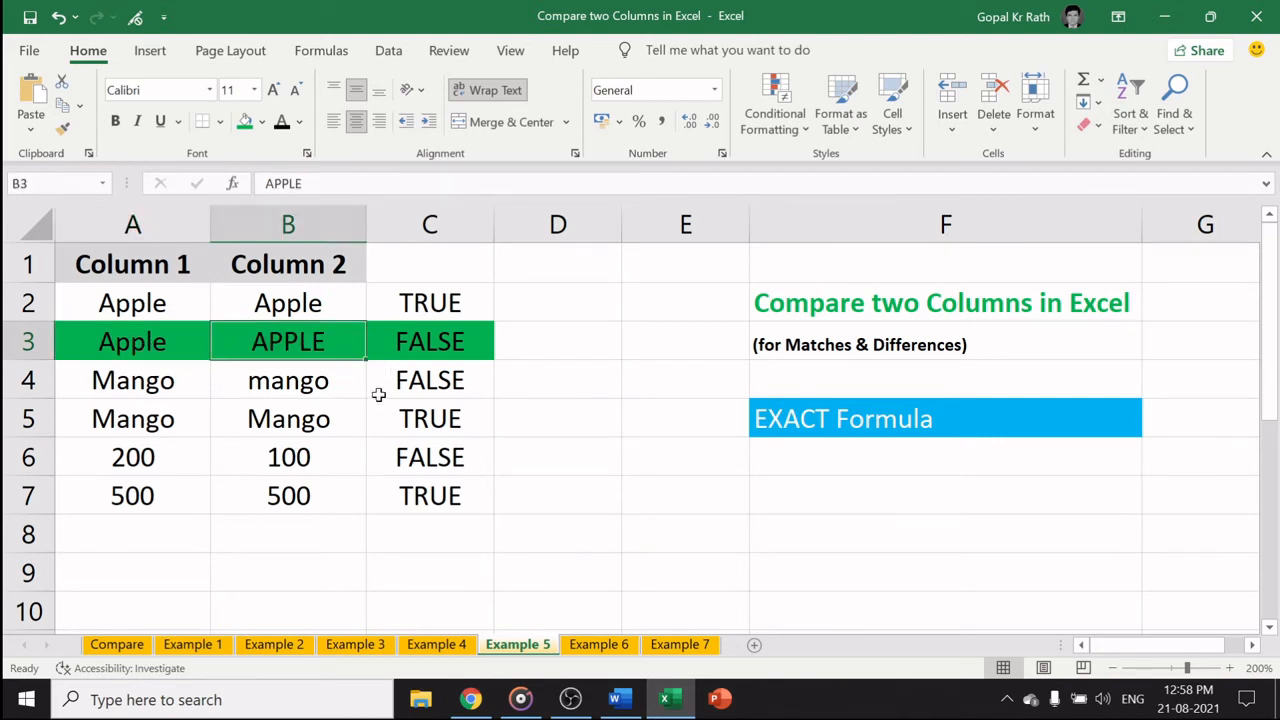
drag(128, 456, 410, 455)
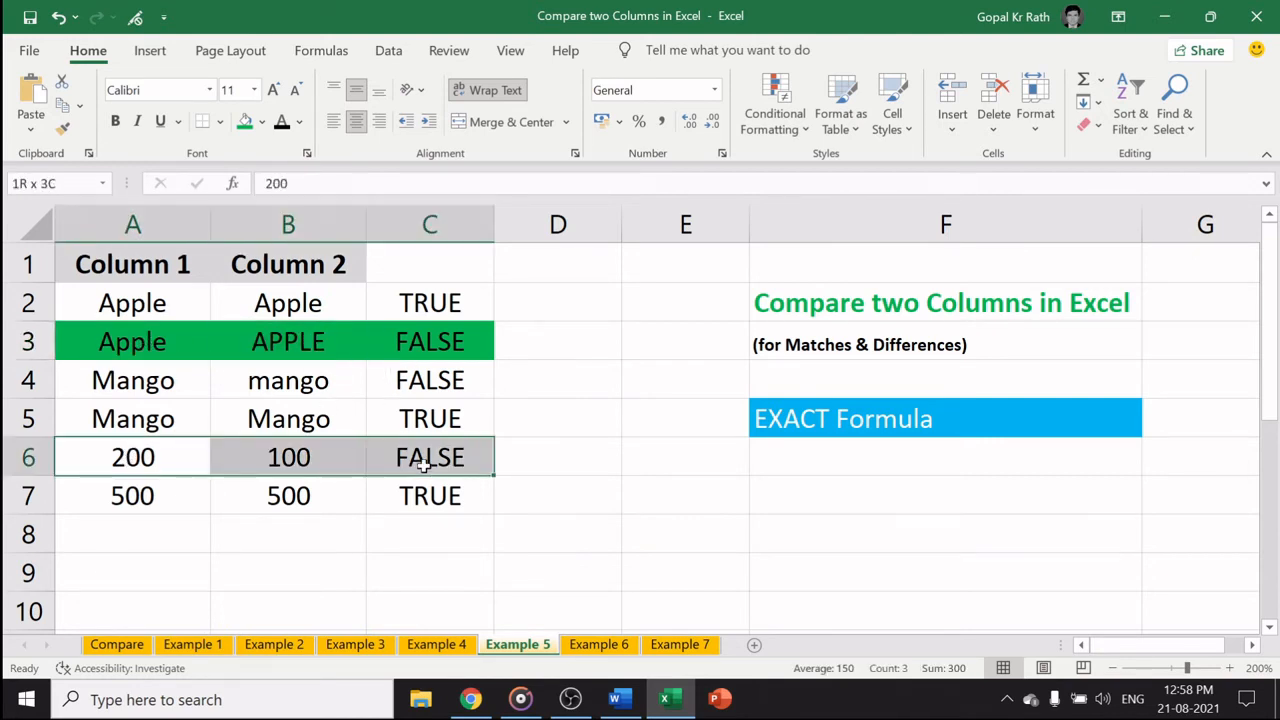
click(245, 121)
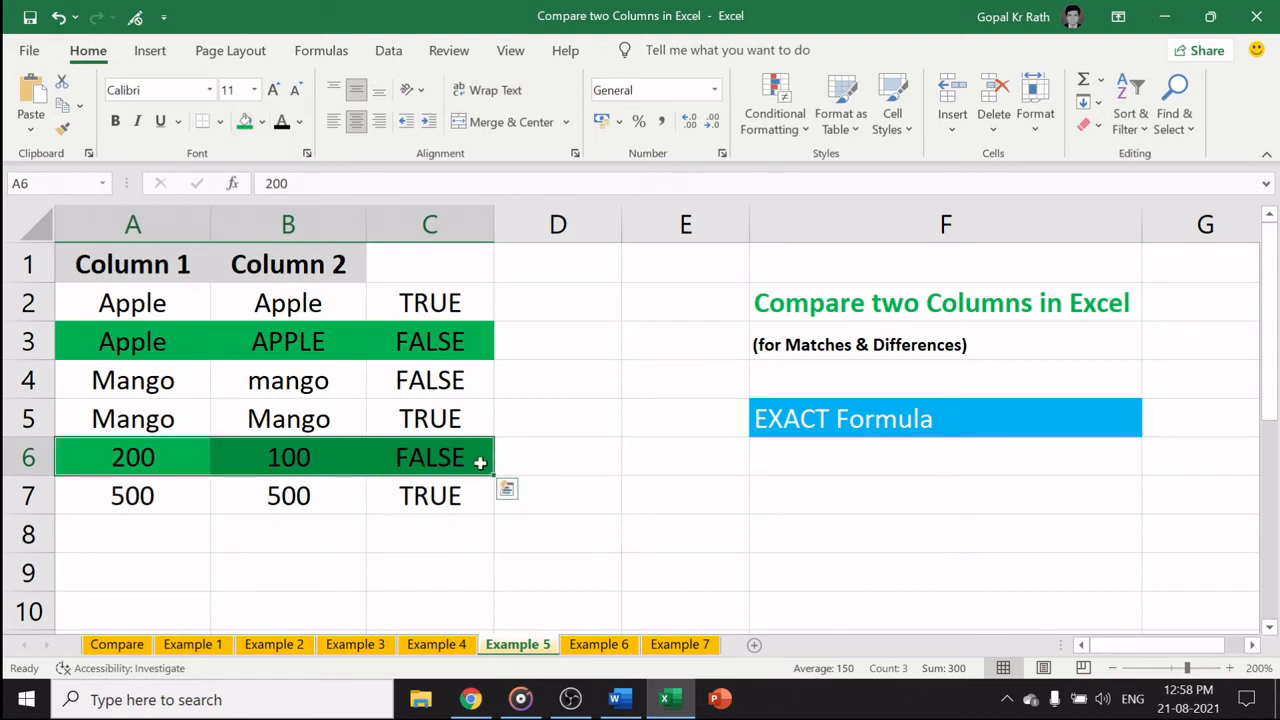
Step: Open the Example 6 sheet and clear the last Column 2 entry in B8
click(605, 645)
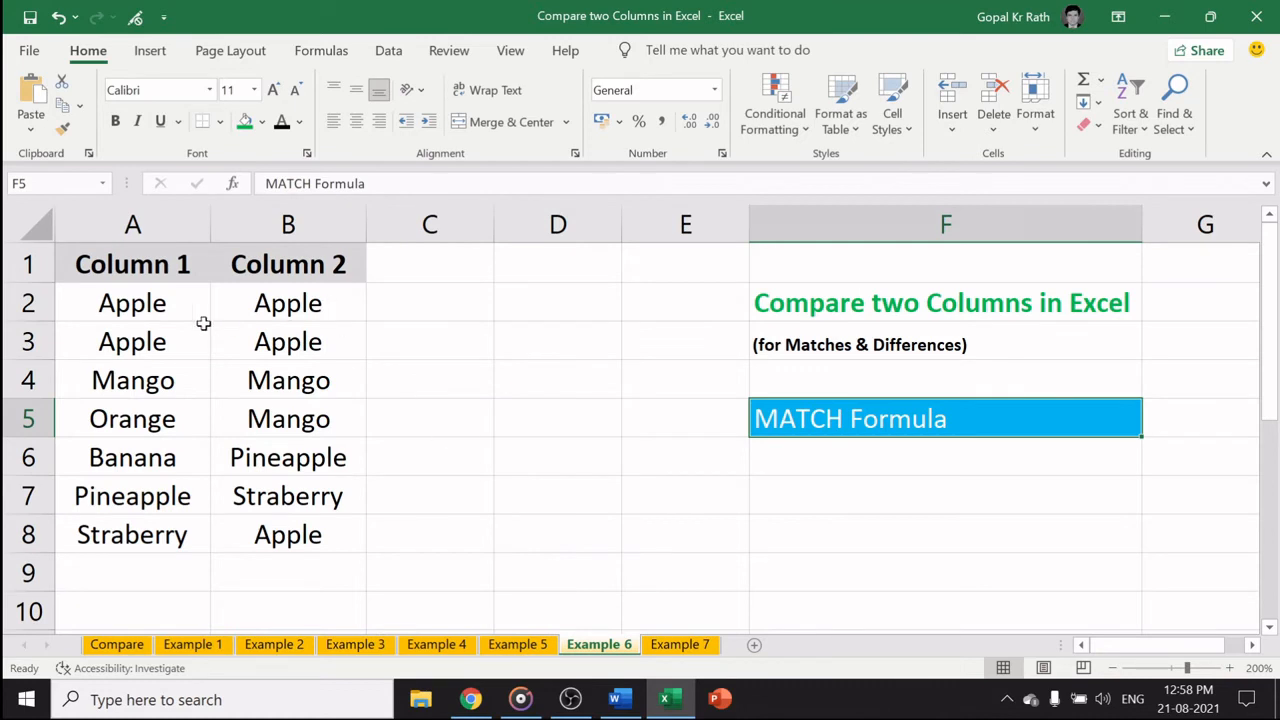
drag(137, 300, 365, 530)
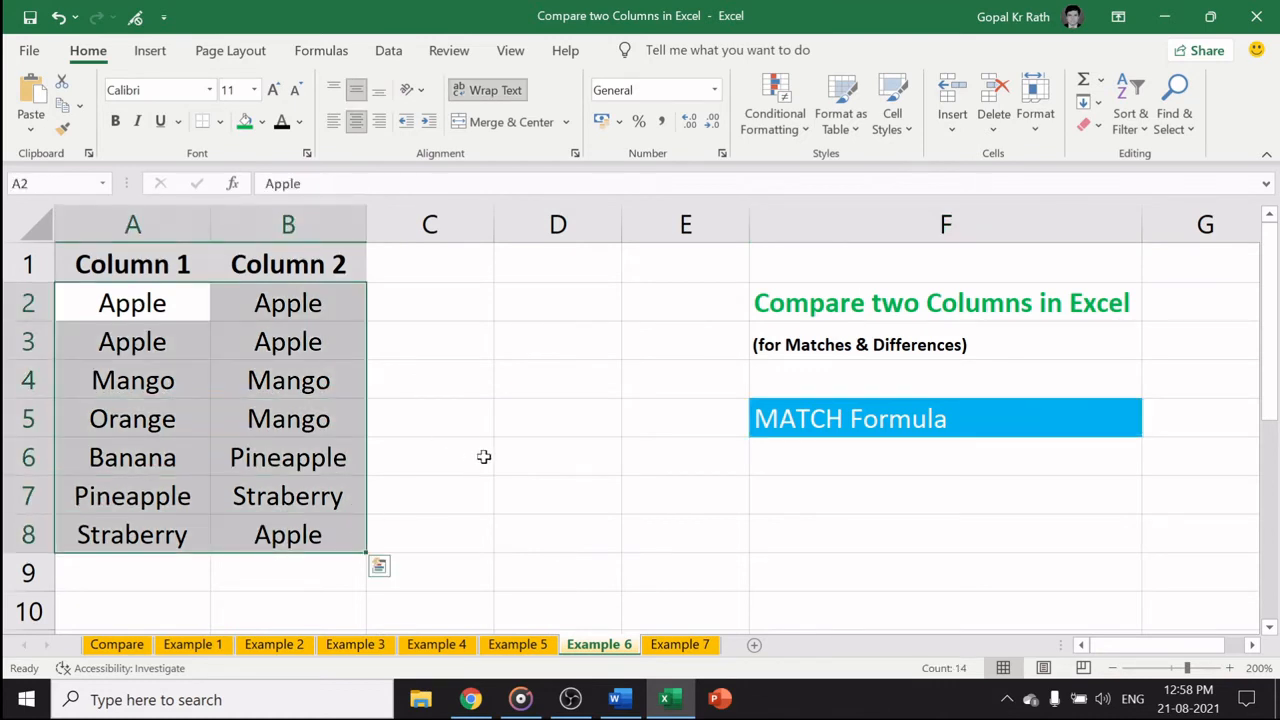
click(303, 490)
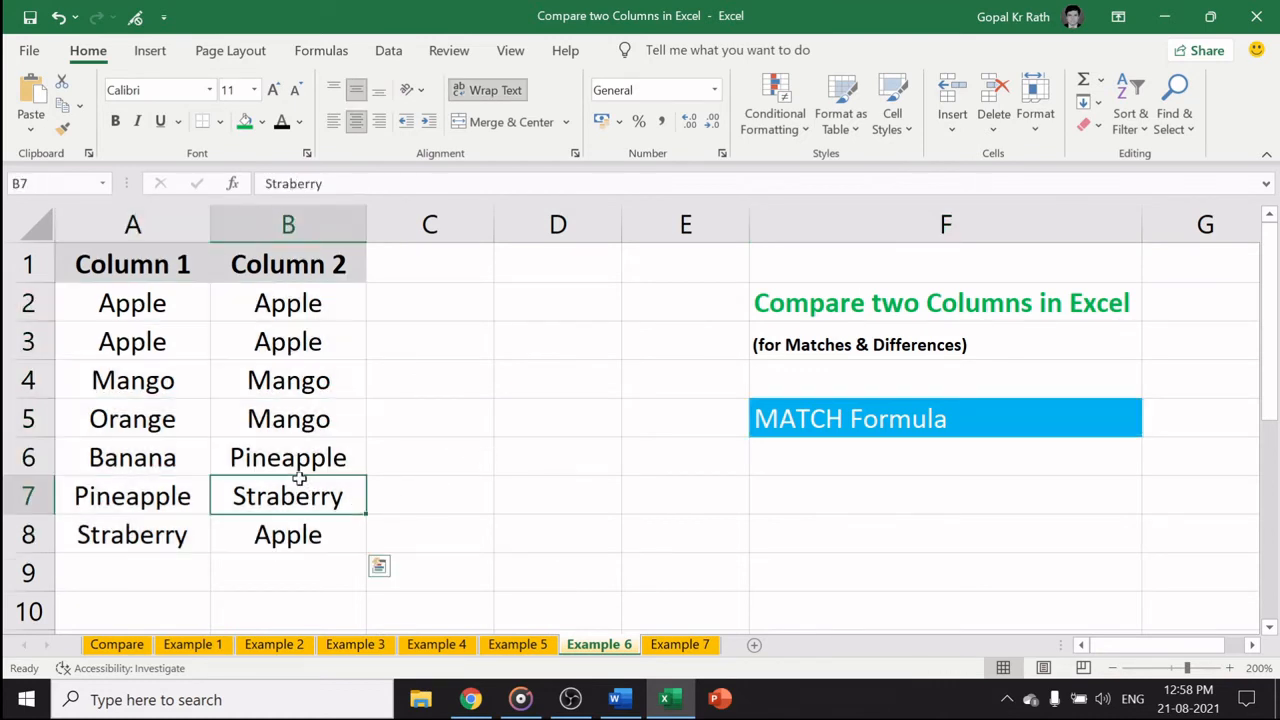
click(305, 537)
key(Delete)
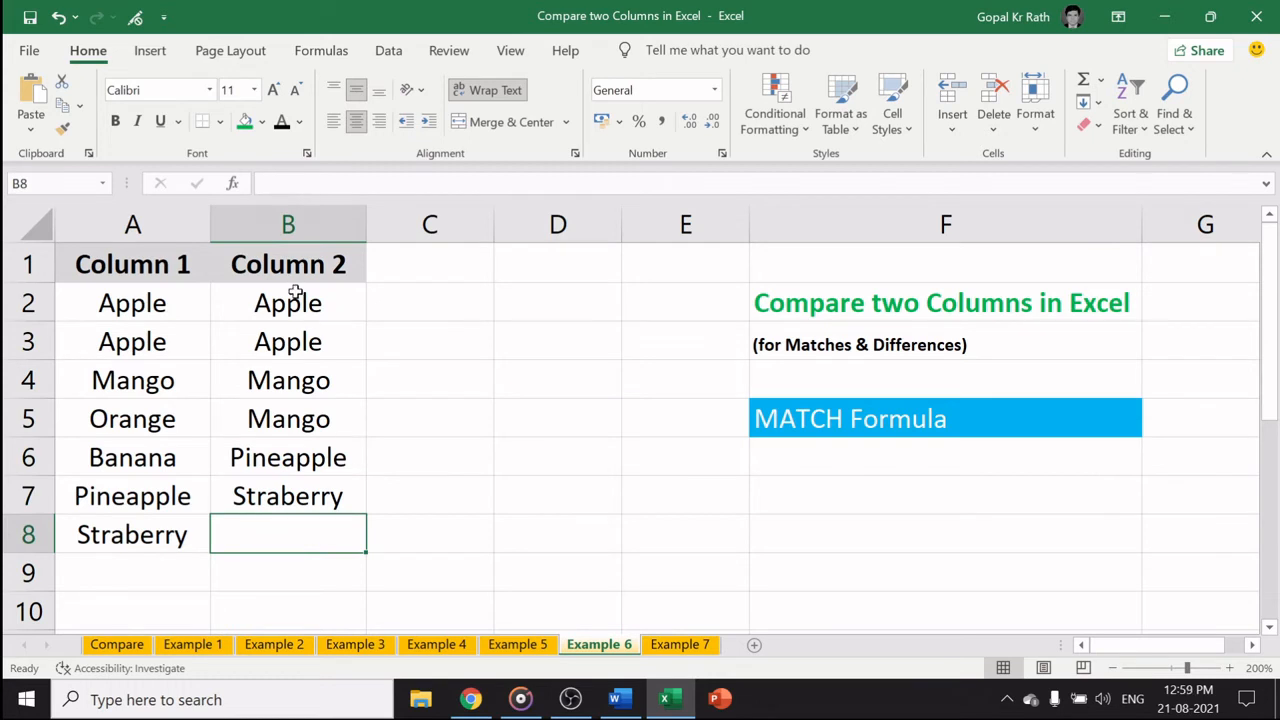
Step: Move the Column 1 entries in A3:A8 up one row to start at A2, overwriting the duplicate Apple
drag(294, 290, 290, 500)
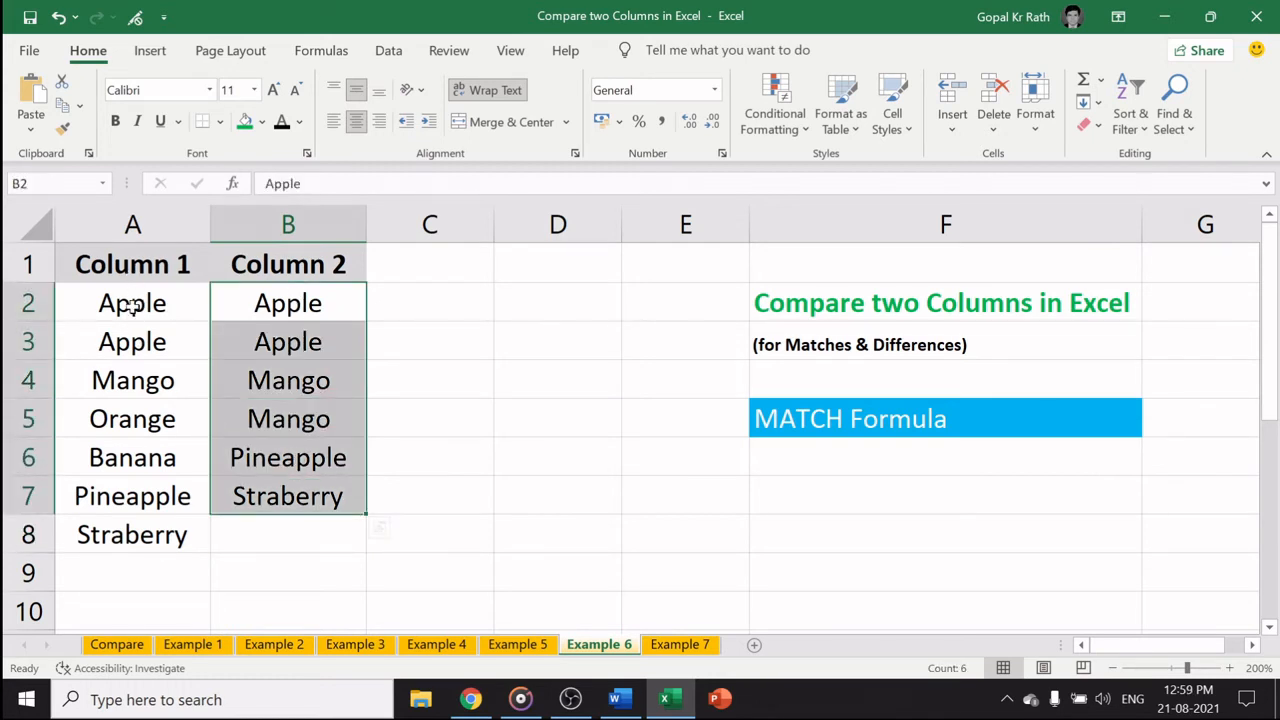
click(131, 307)
drag(122, 345, 116, 528)
key(ctrl+c)
click(137, 312)
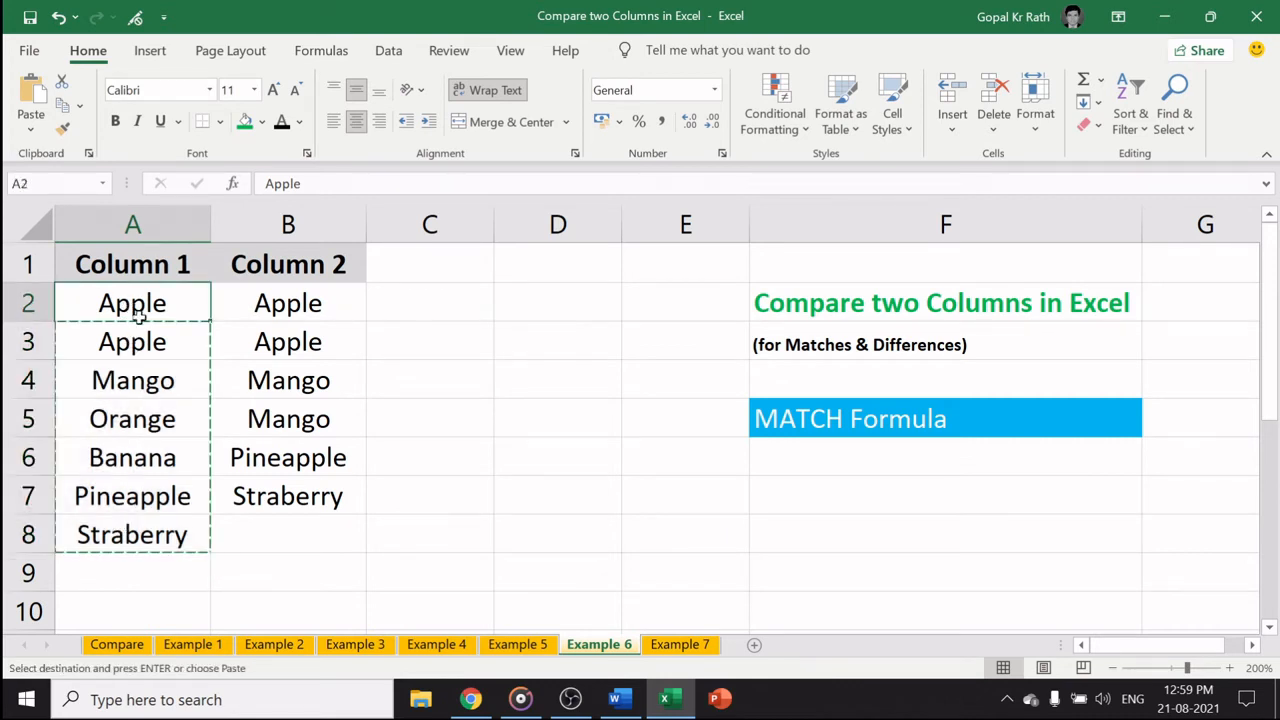
key(ctrl+v)
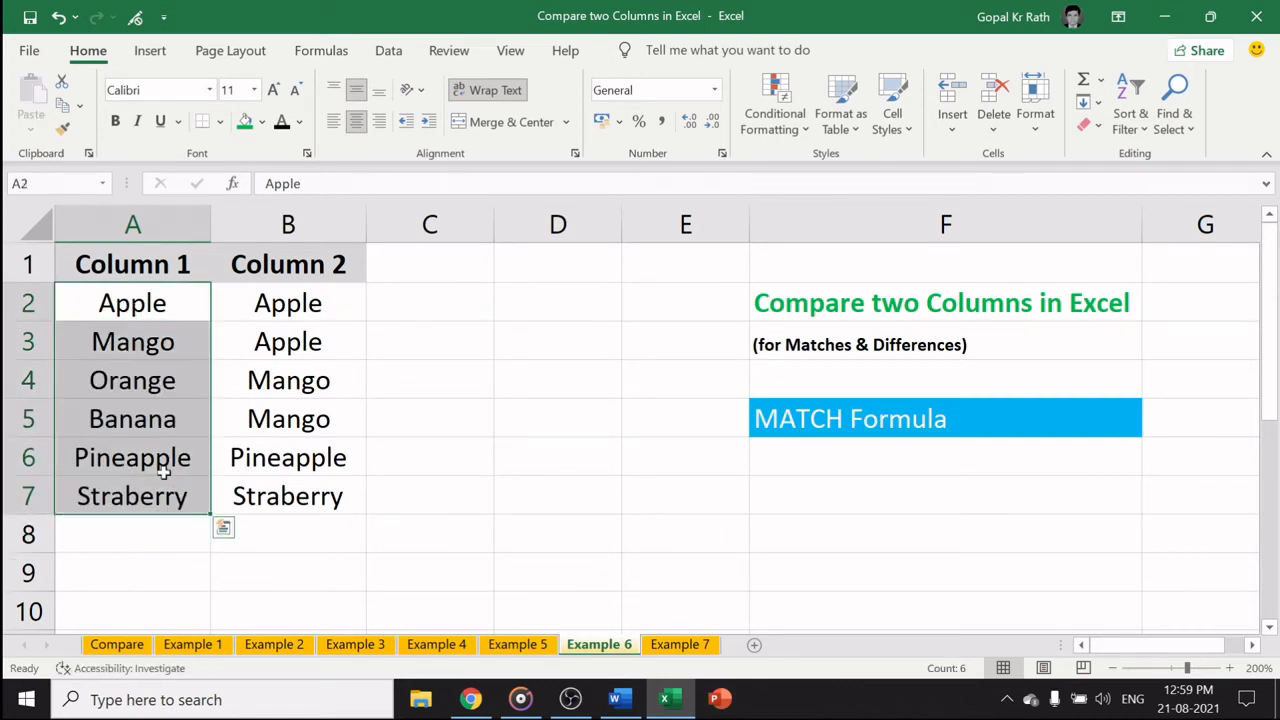
Step: Clear the duplicate Mango in B5 and move the entries from B6:B7 up one row into B5:B6
click(270, 422)
key(Delete)
drag(295, 456, 287, 485)
key(ctrl+c)
key(ctrl)
key(Escape)
key(Escape)
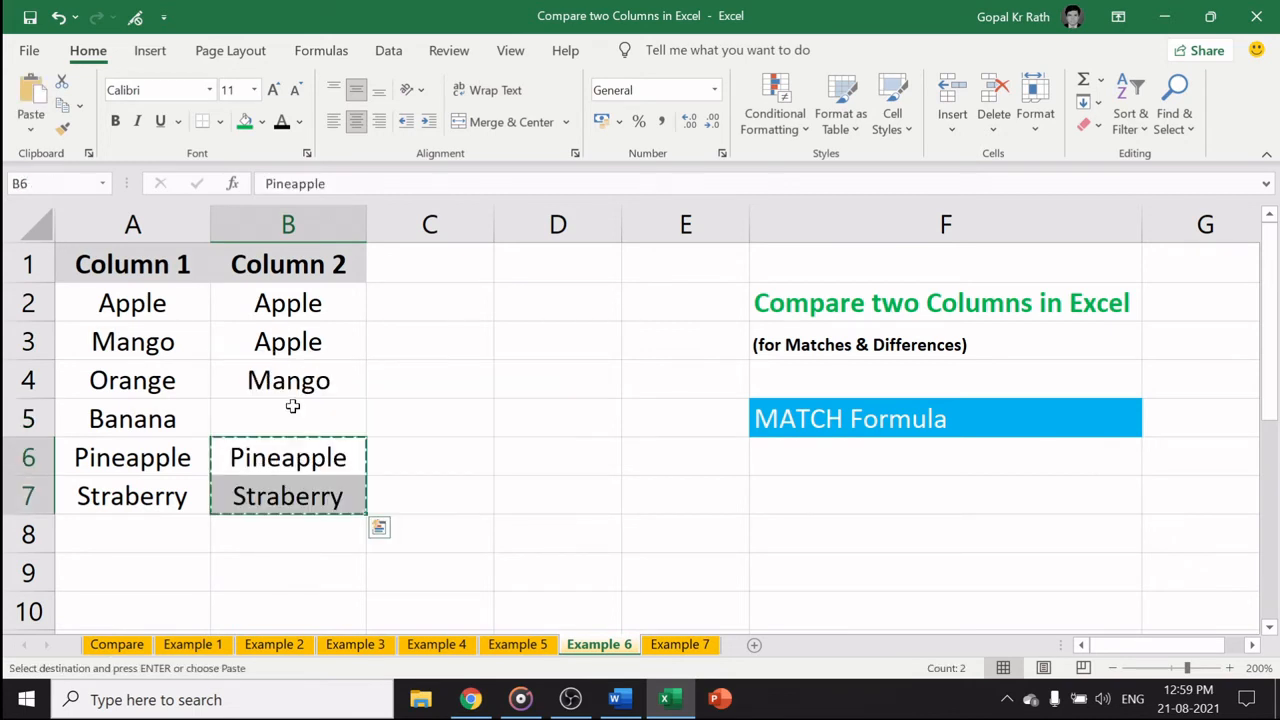
key(ctrl+x)
click(289, 410)
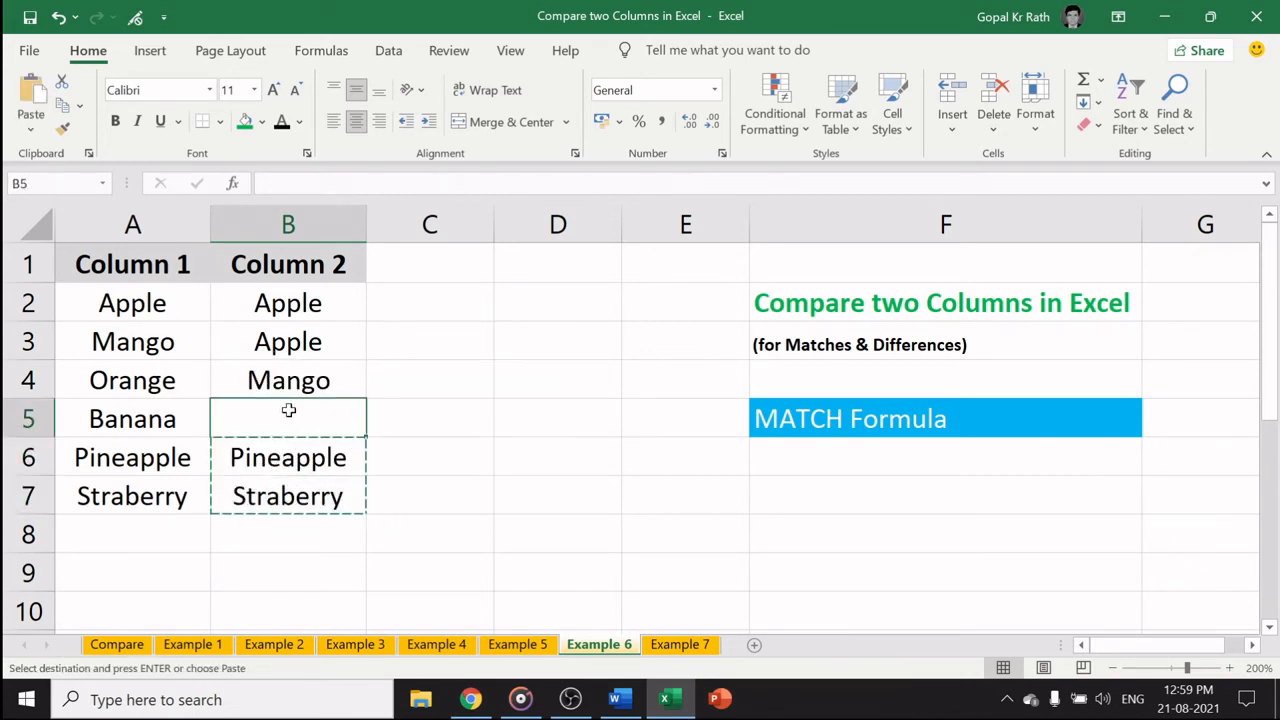
key(ctrl+v)
Step: Enter =MATCH(B2,A:A,0) in C2 to find the Column 2 value's exact-match position in column A
click(141, 340)
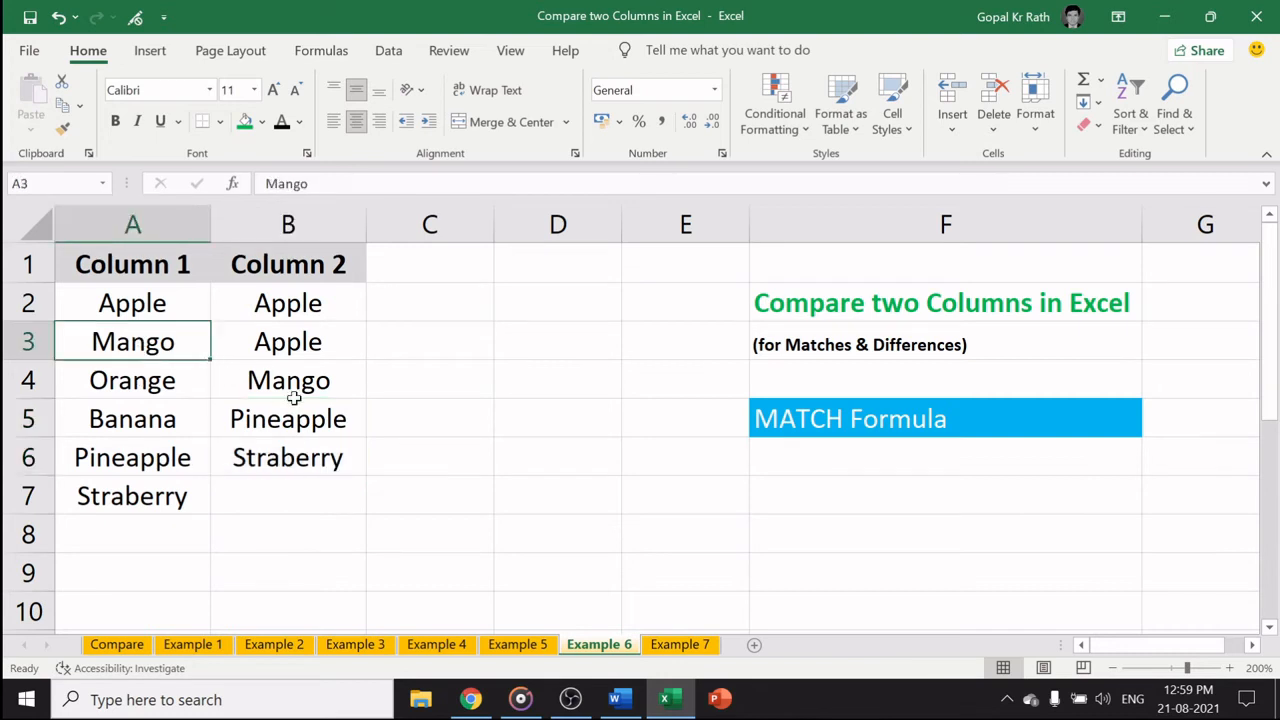
drag(286, 306, 300, 458)
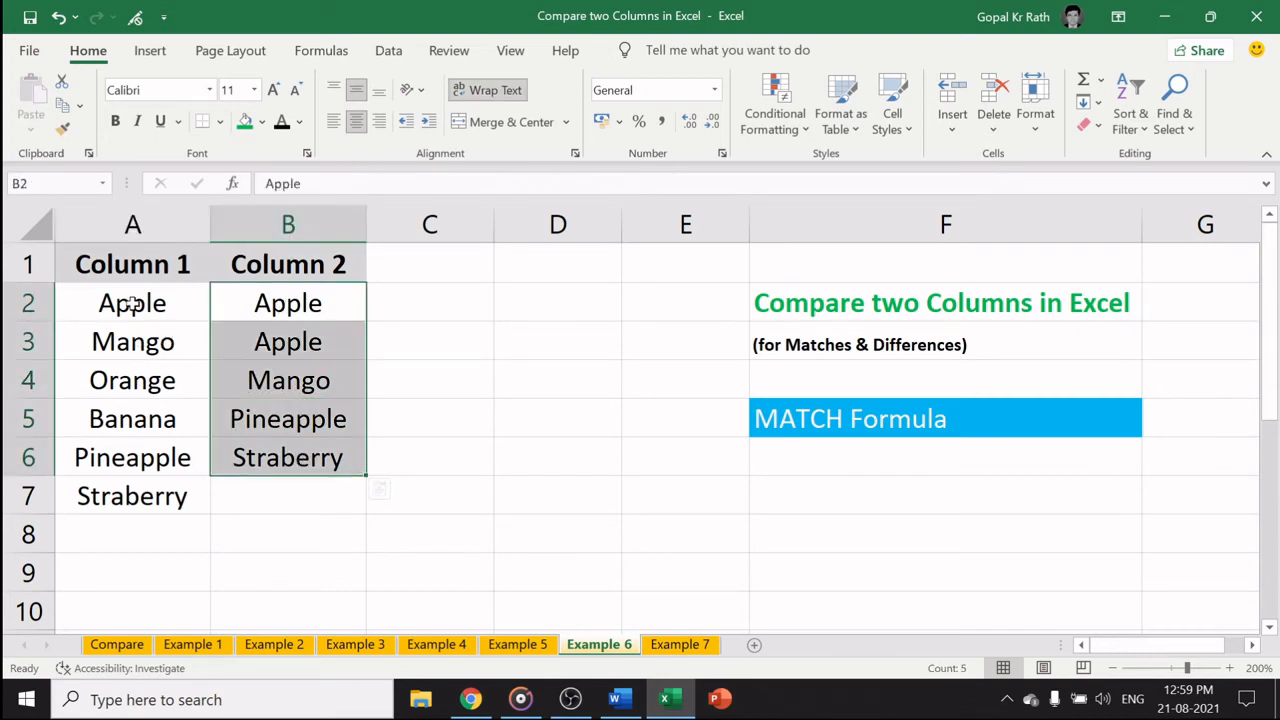
drag(125, 305, 145, 508)
click(459, 309)
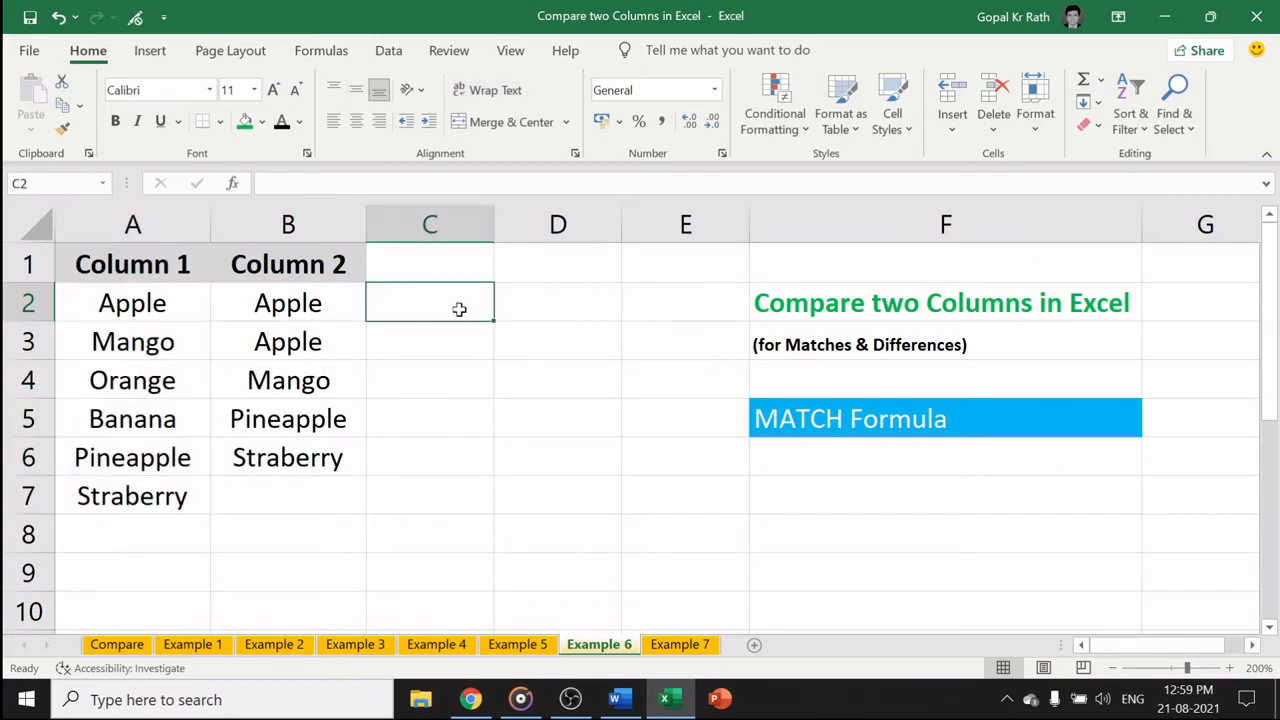
text(=match)
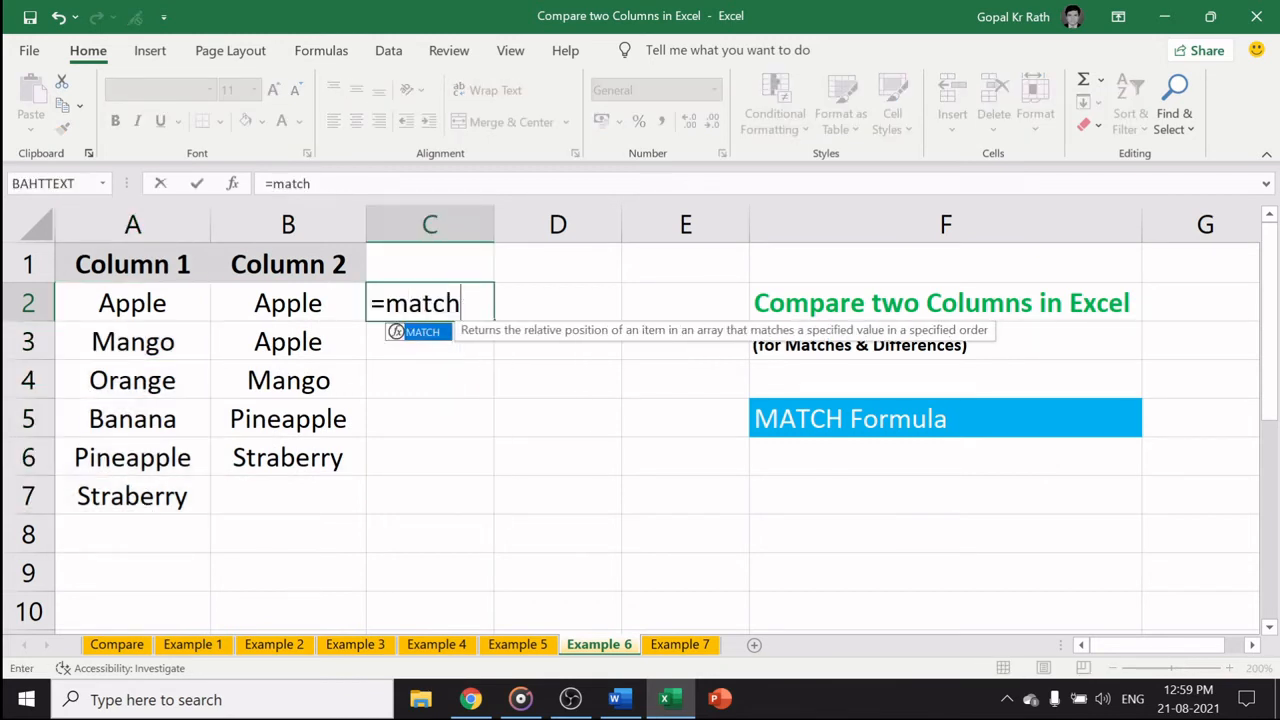
key(Tab)
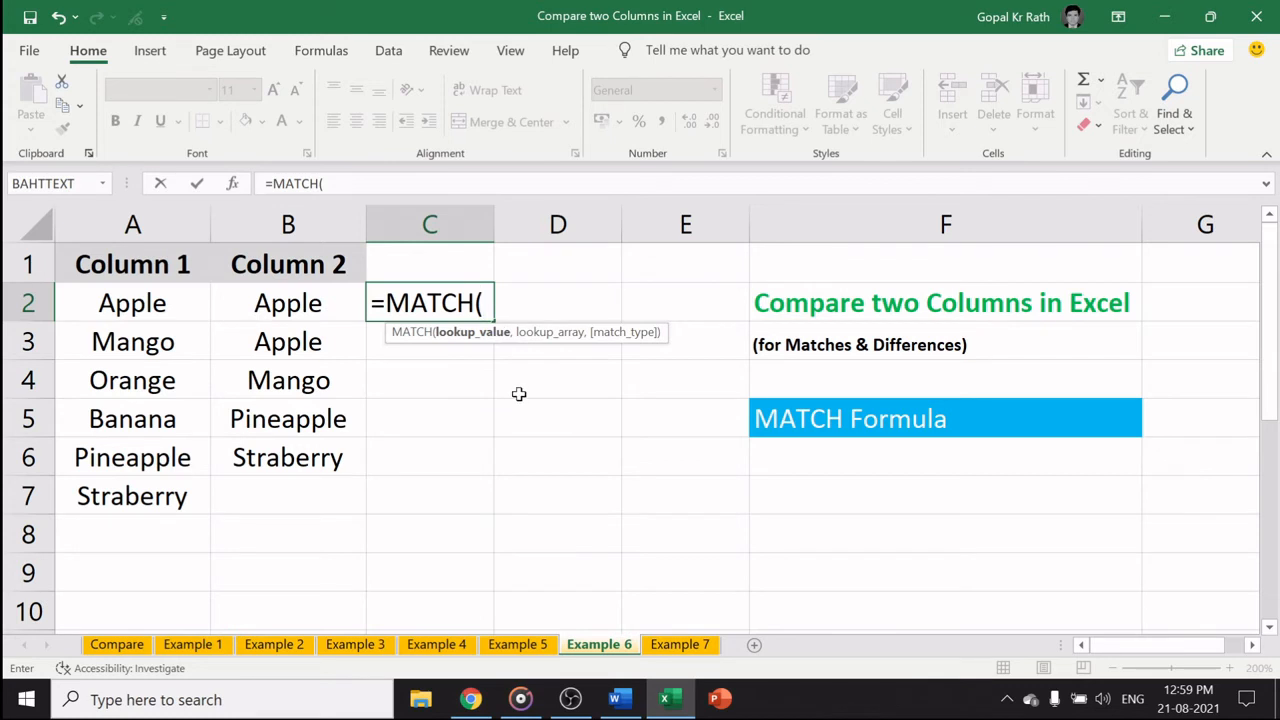
click(273, 307)
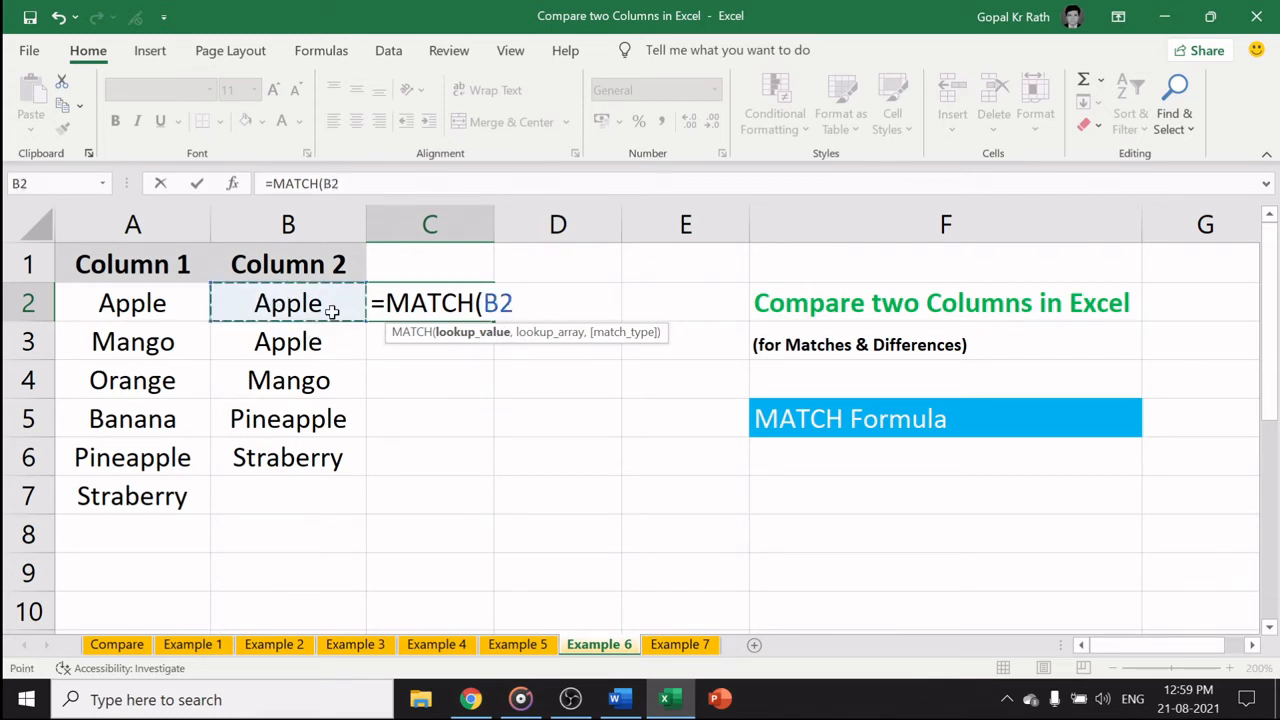
text(,)
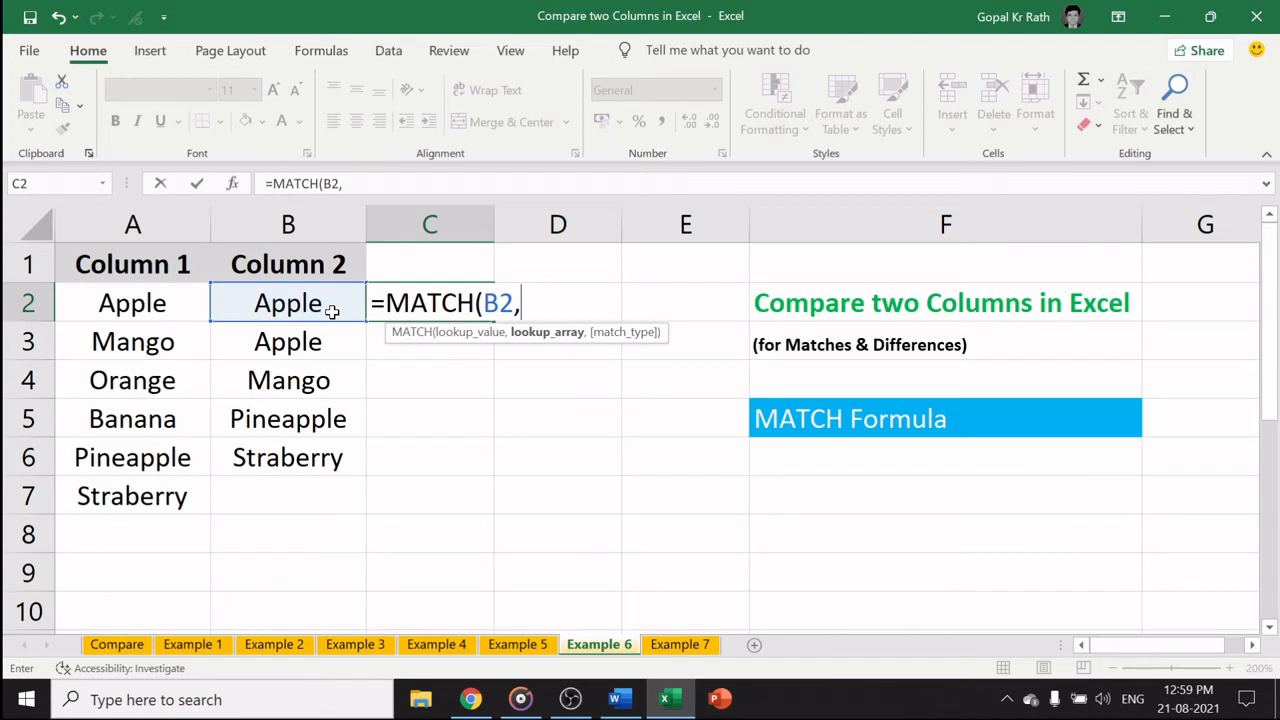
click(160, 225)
text(,)
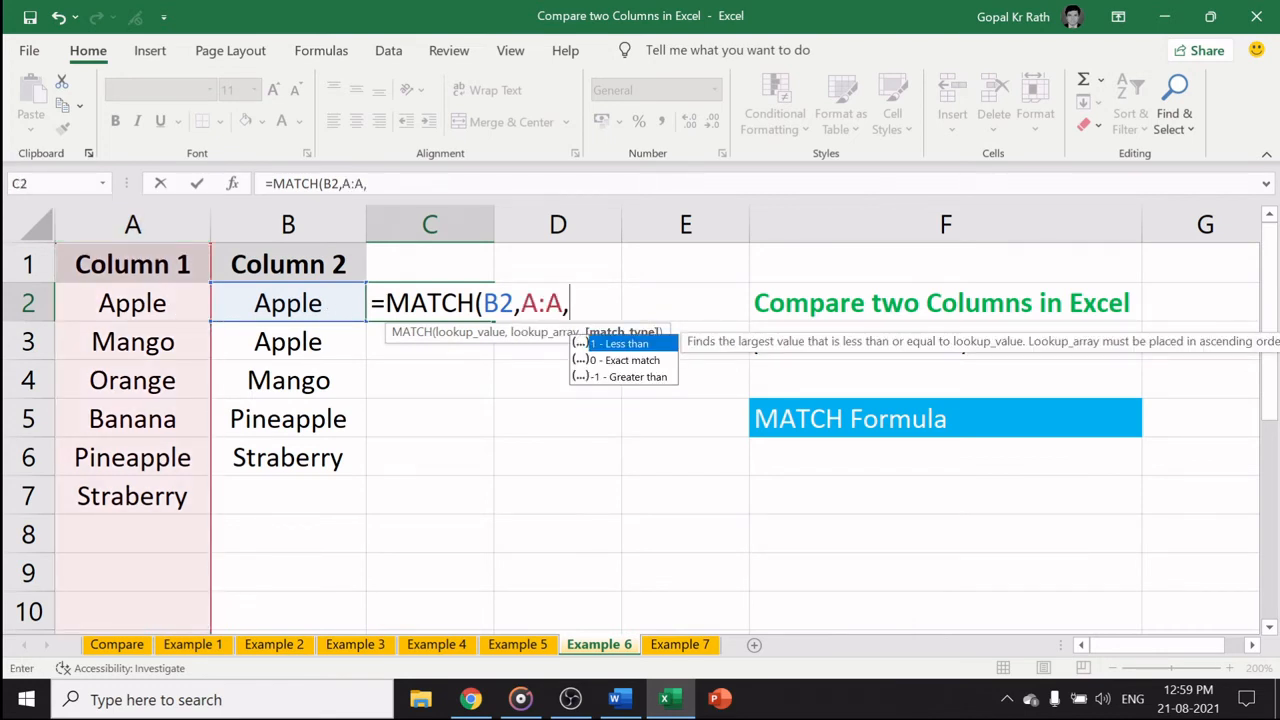
click(616, 360)
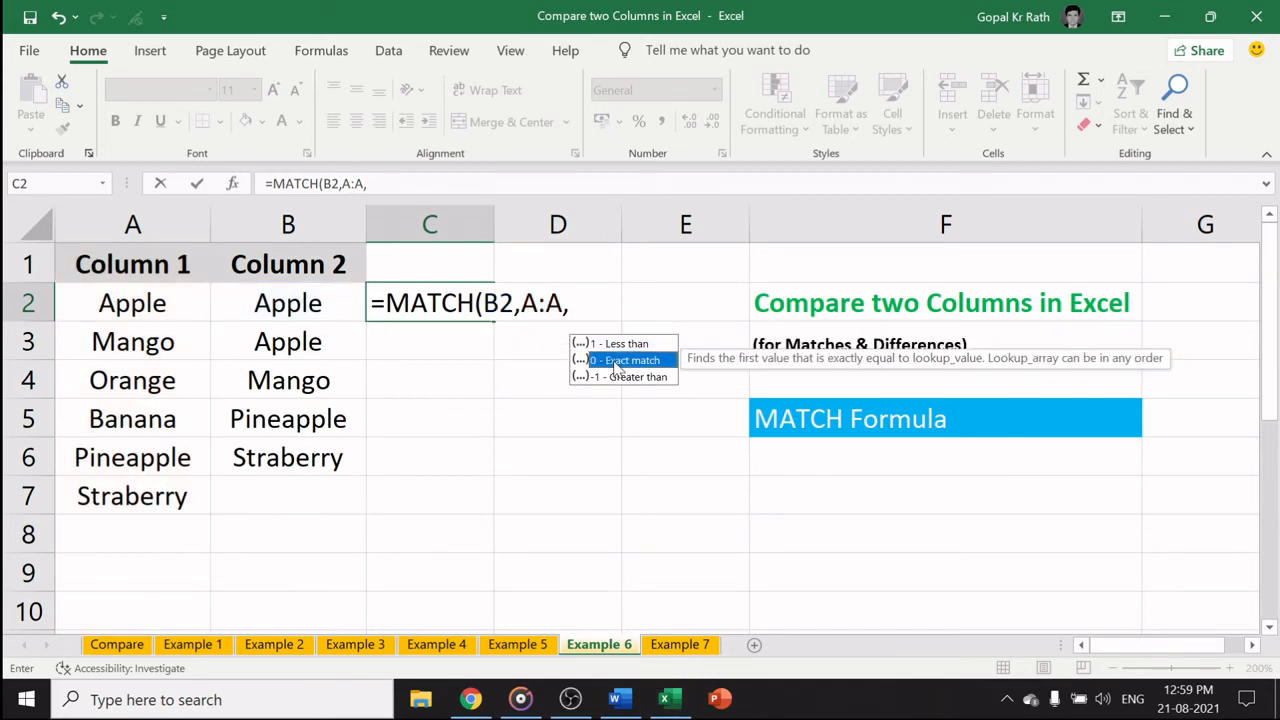
click(582, 306)
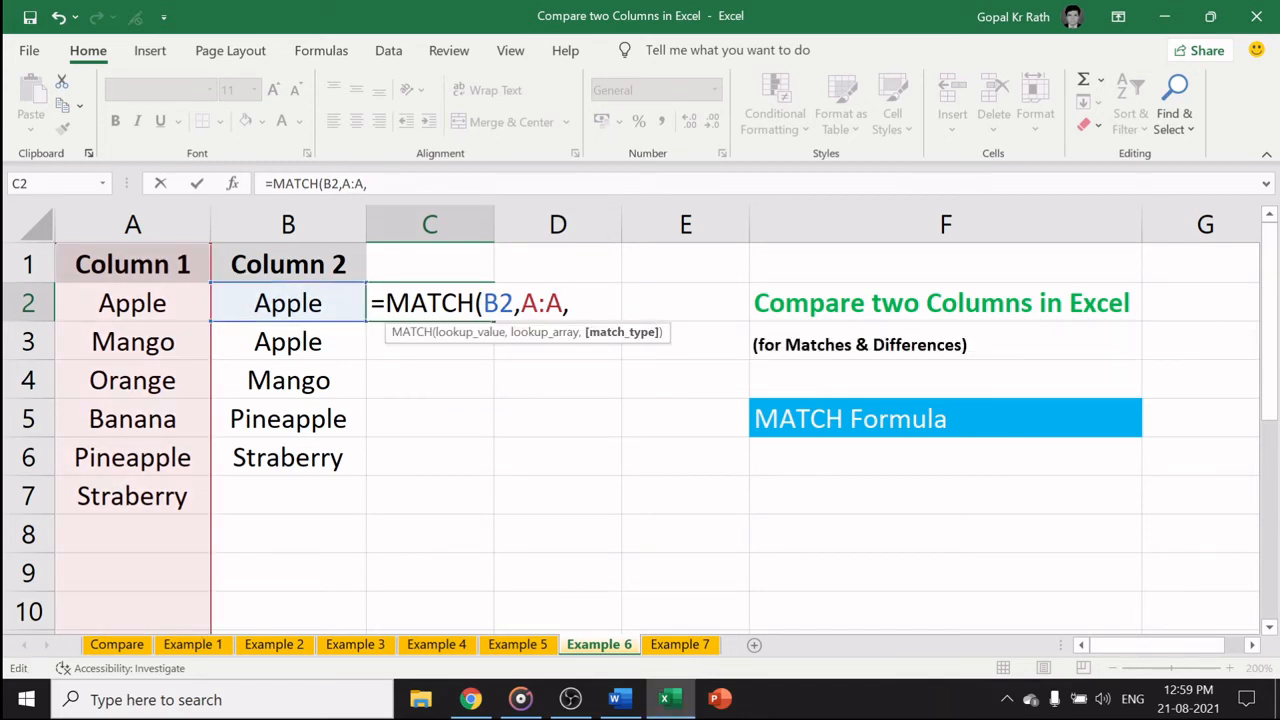
text(0))
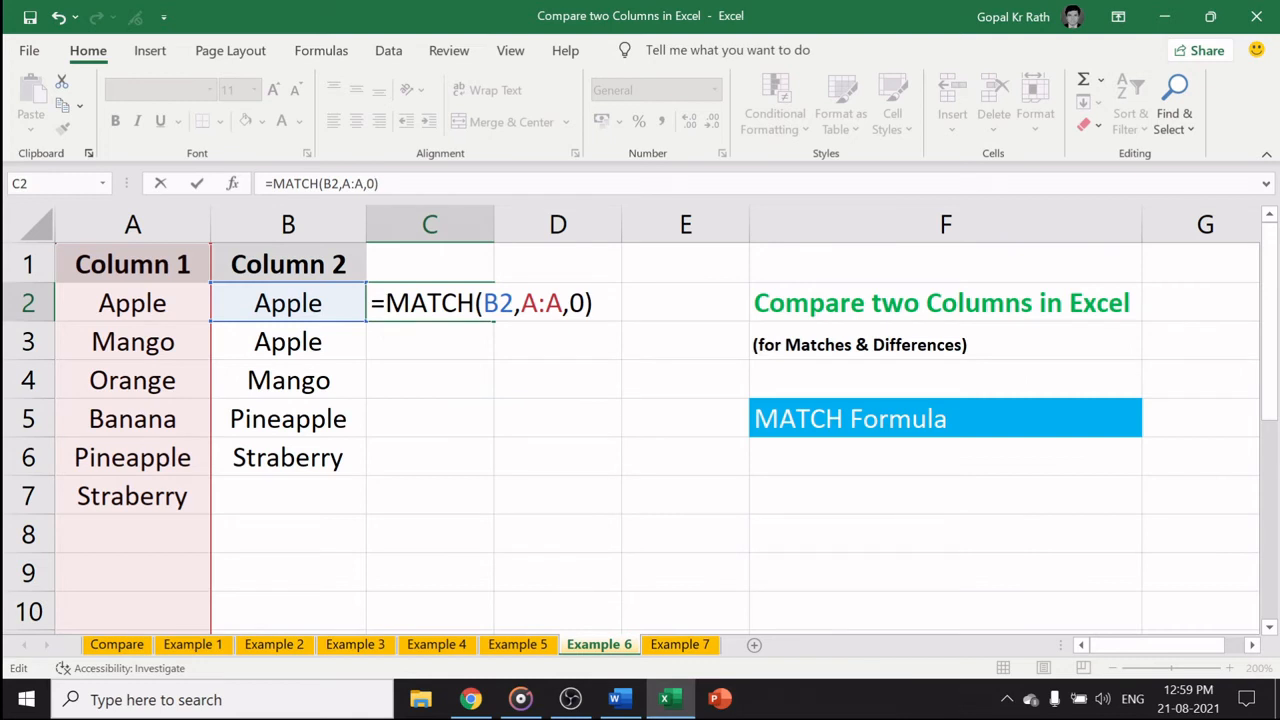
key(Return)
click(450, 297)
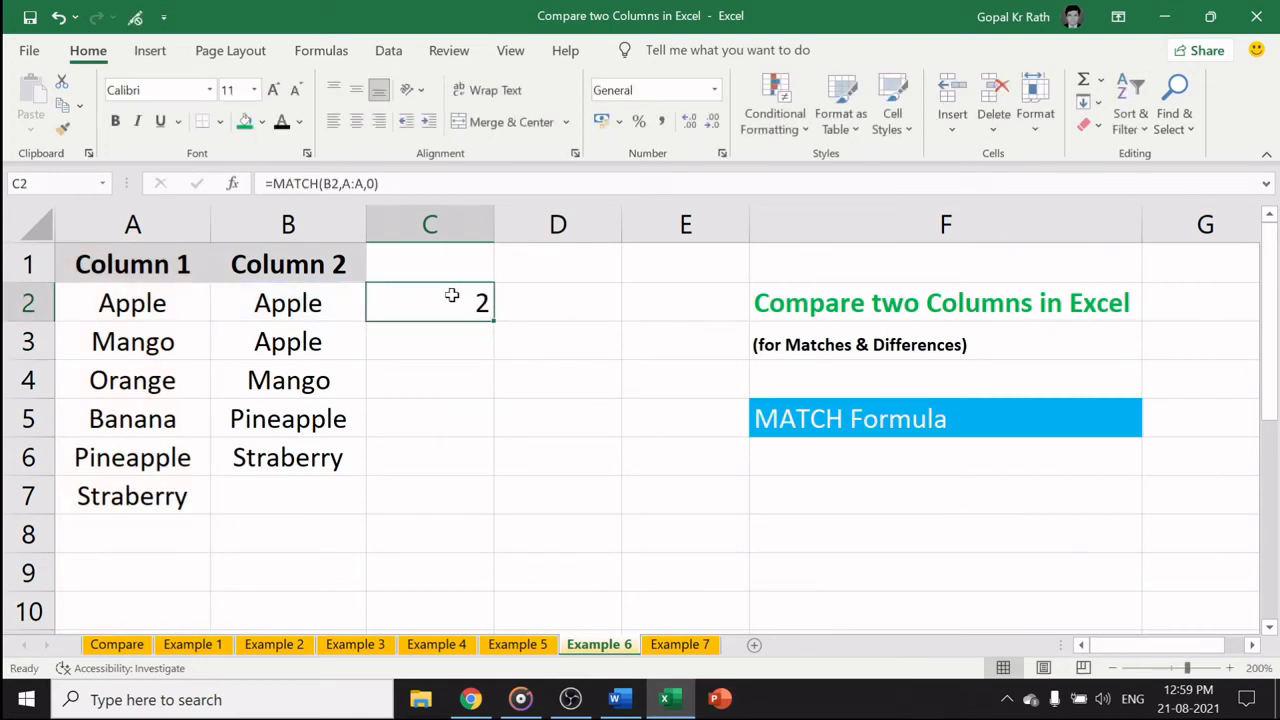
Step: Clear Straberry from A7 and fill the MATCH formula down from C2 to C6, checking the results
click(125, 305)
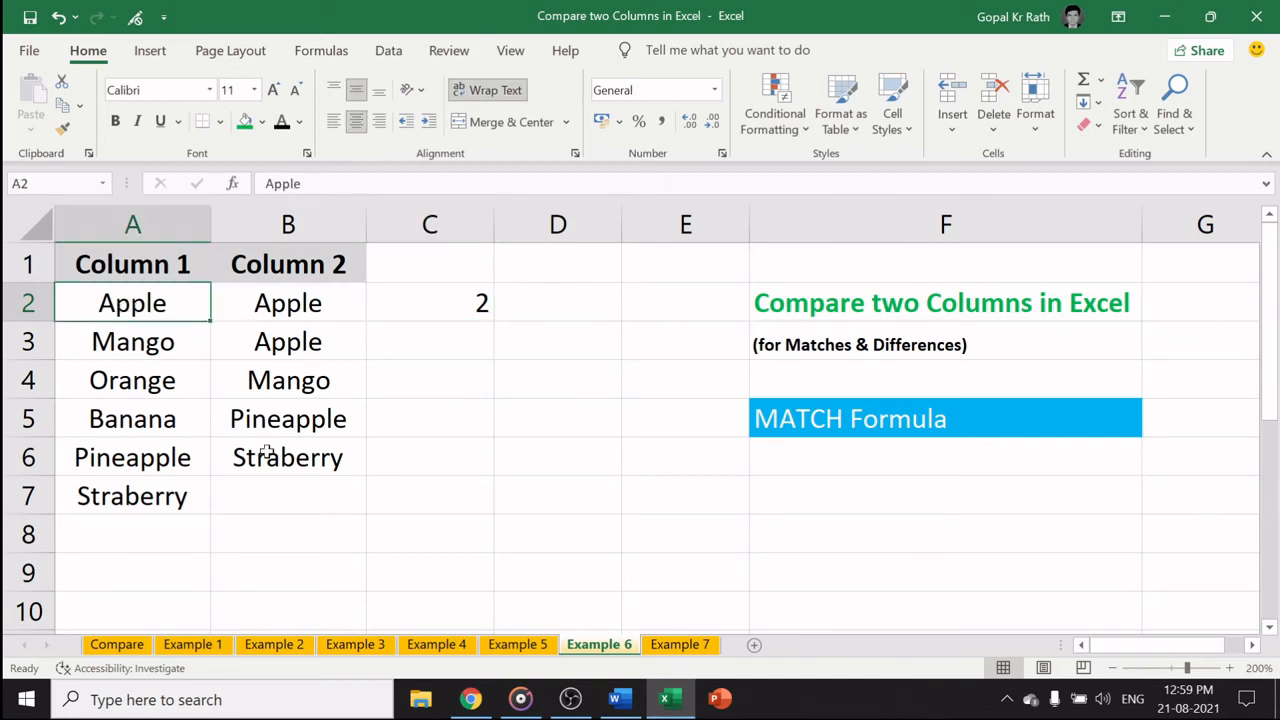
click(121, 500)
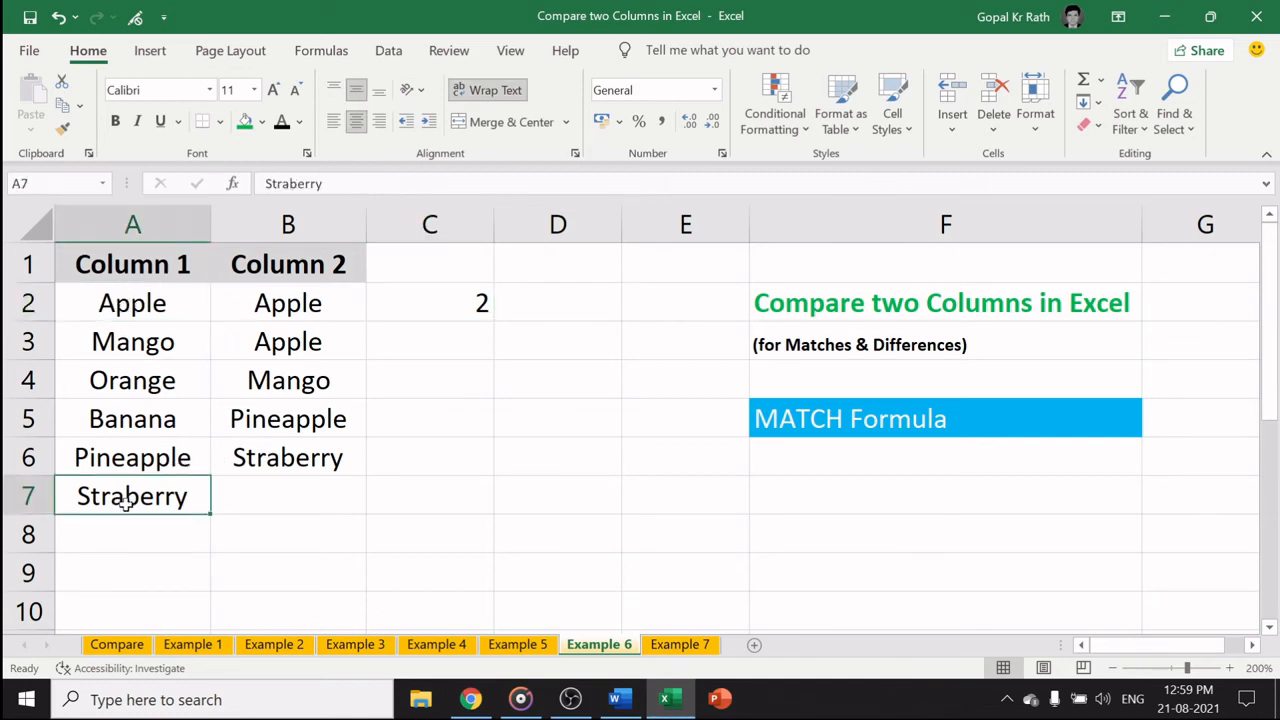
key(Delete)
drag(443, 300, 443, 451)
key(ctrl+d)
click(448, 452)
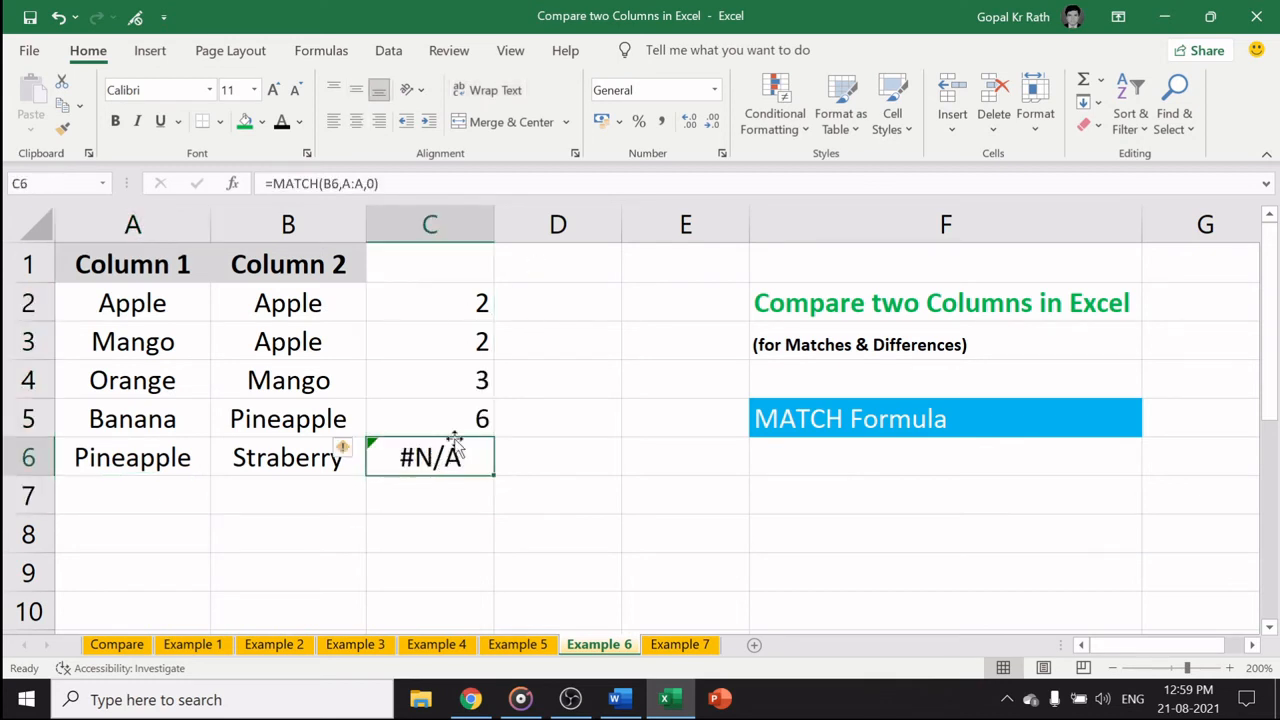
drag(100, 258, 455, 456)
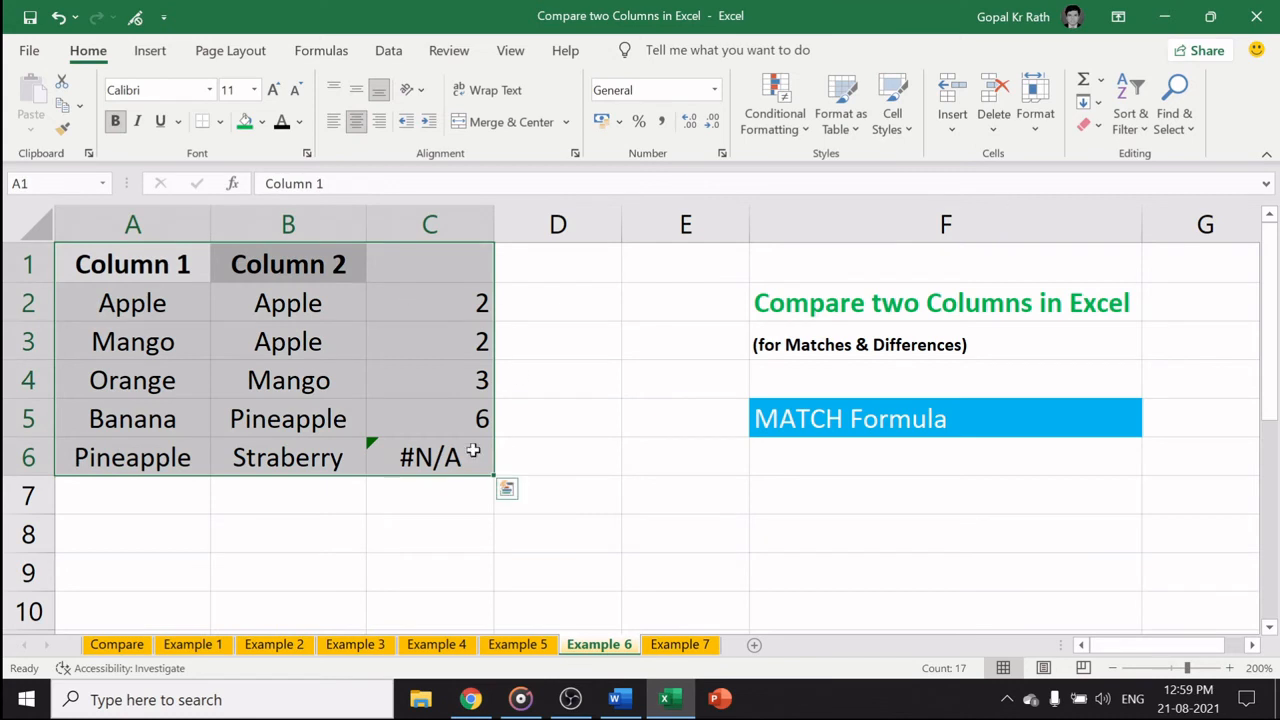
click(450, 288)
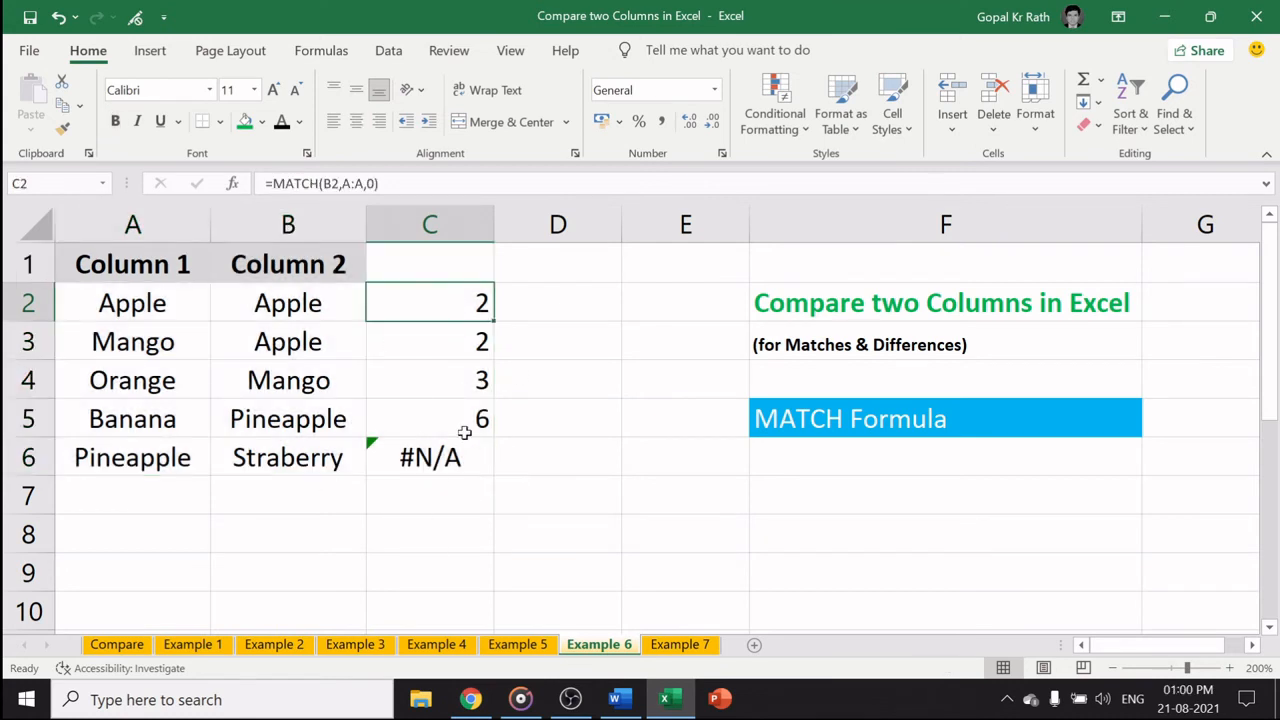
Step: Open the Example 7 sheet and review the fruit names in column A and the amounts in B2:B8
click(666, 645)
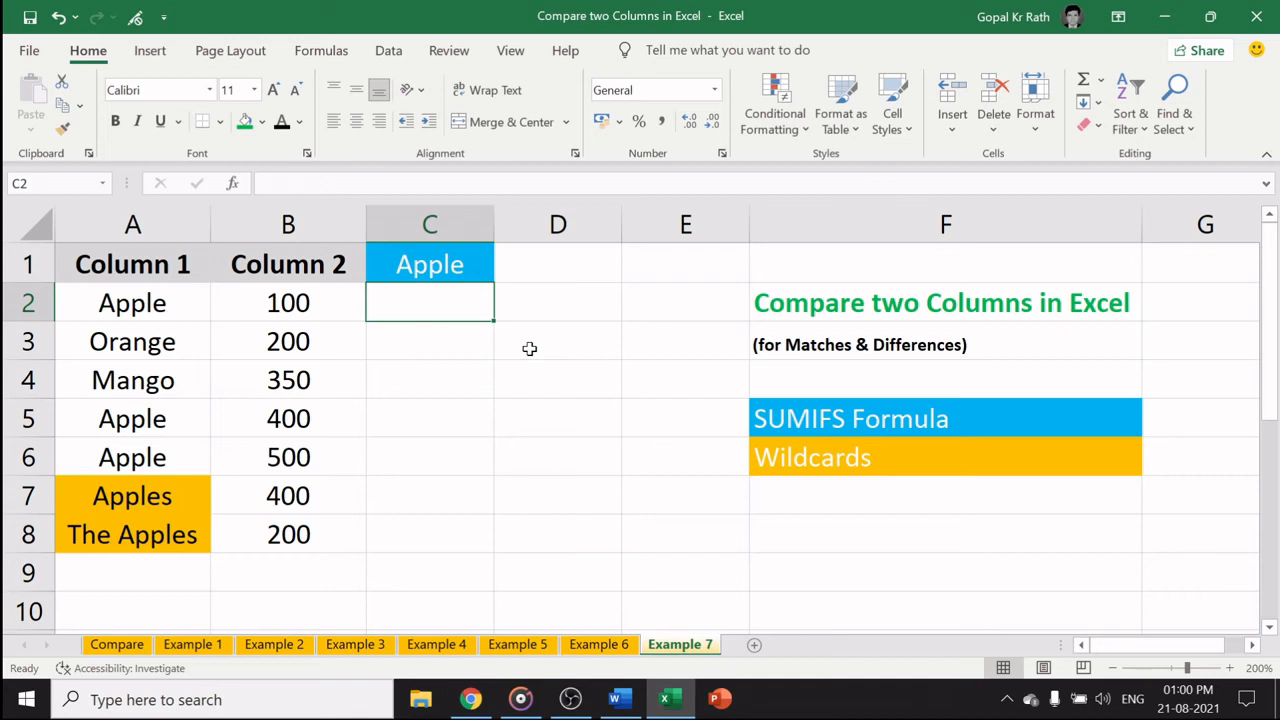
click(133, 300)
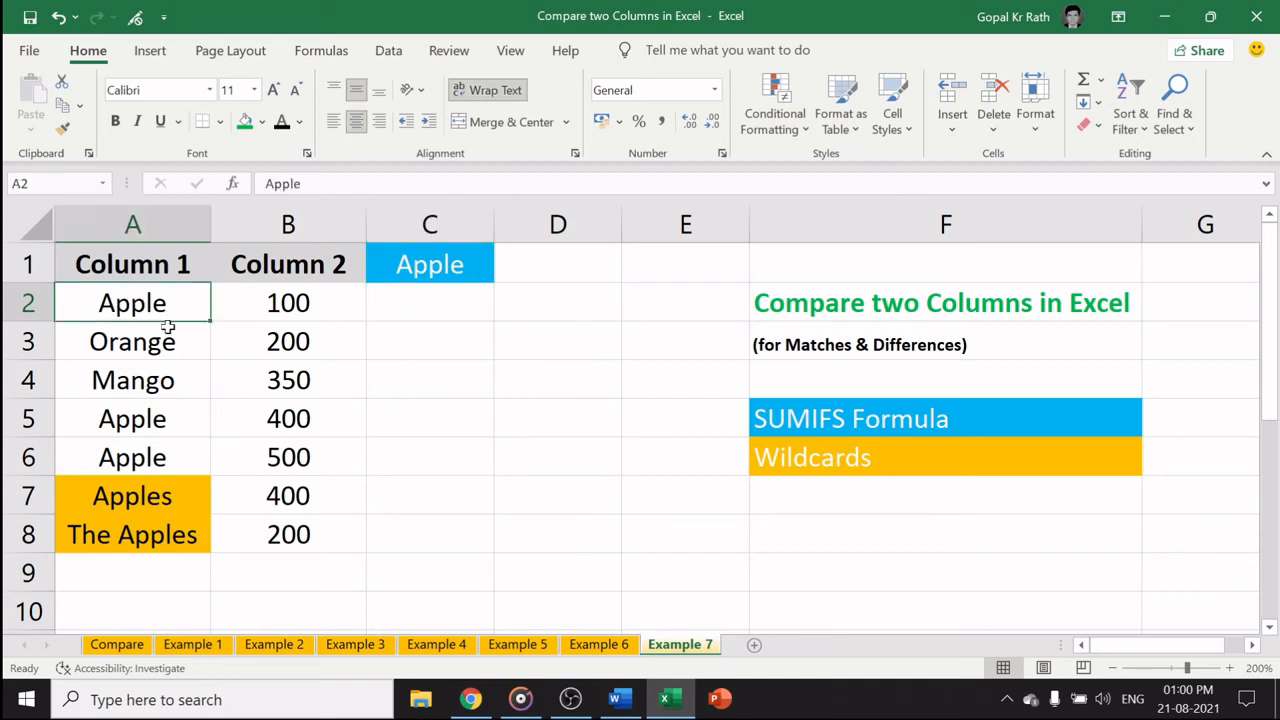
click(153, 224)
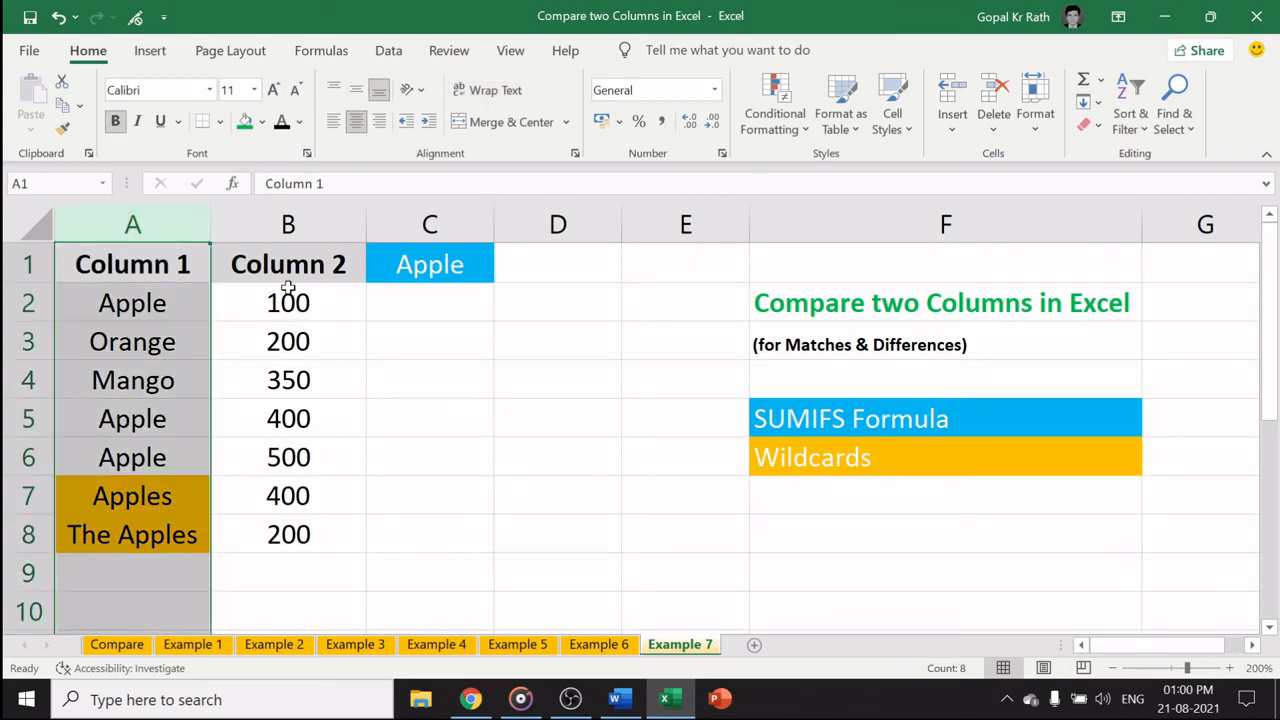
drag(286, 292, 288, 540)
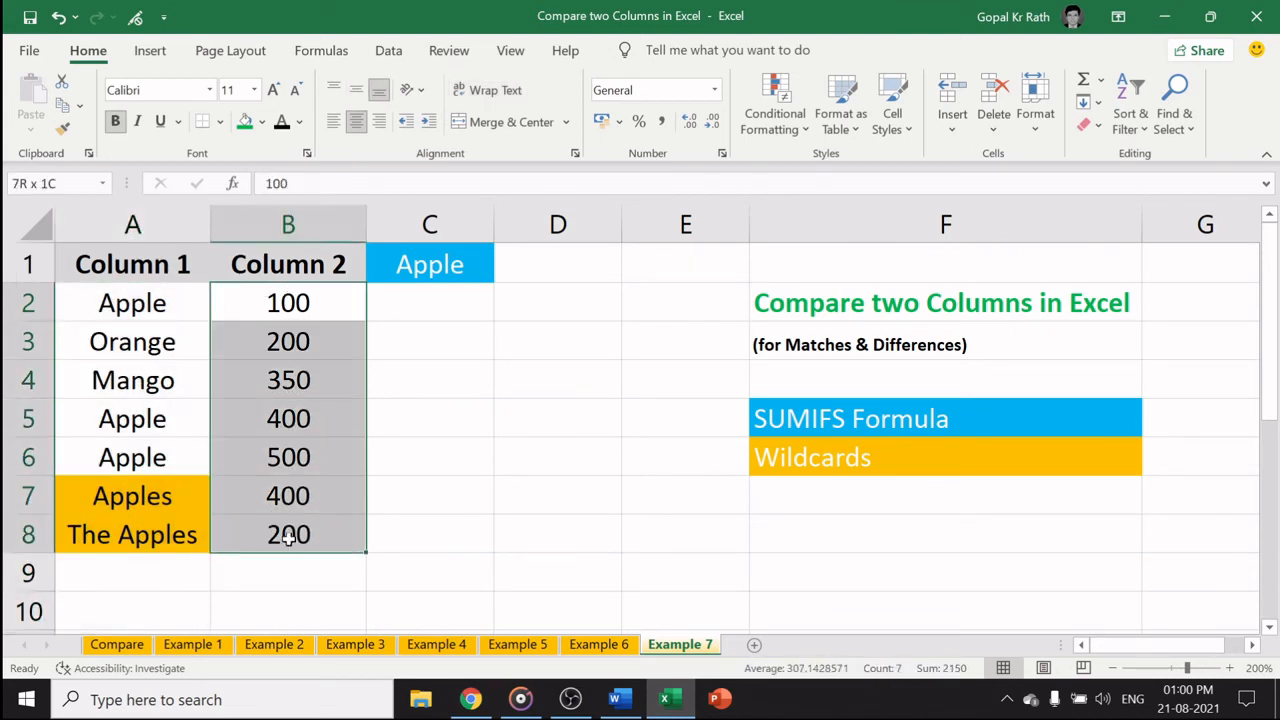
Step: Enter =SUMIFS(B:B,A:A,"Apple") in C2 to total the column B amounts for exact Apple entries
click(416, 300)
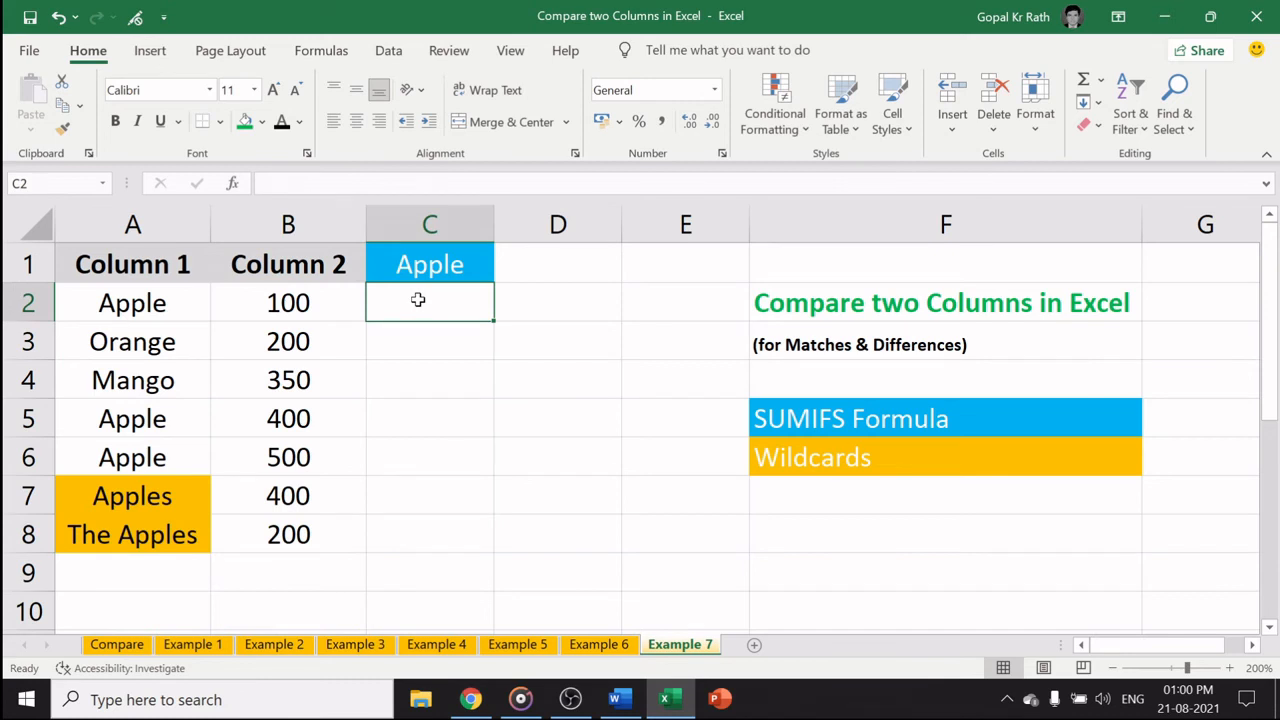
text(=sumif)
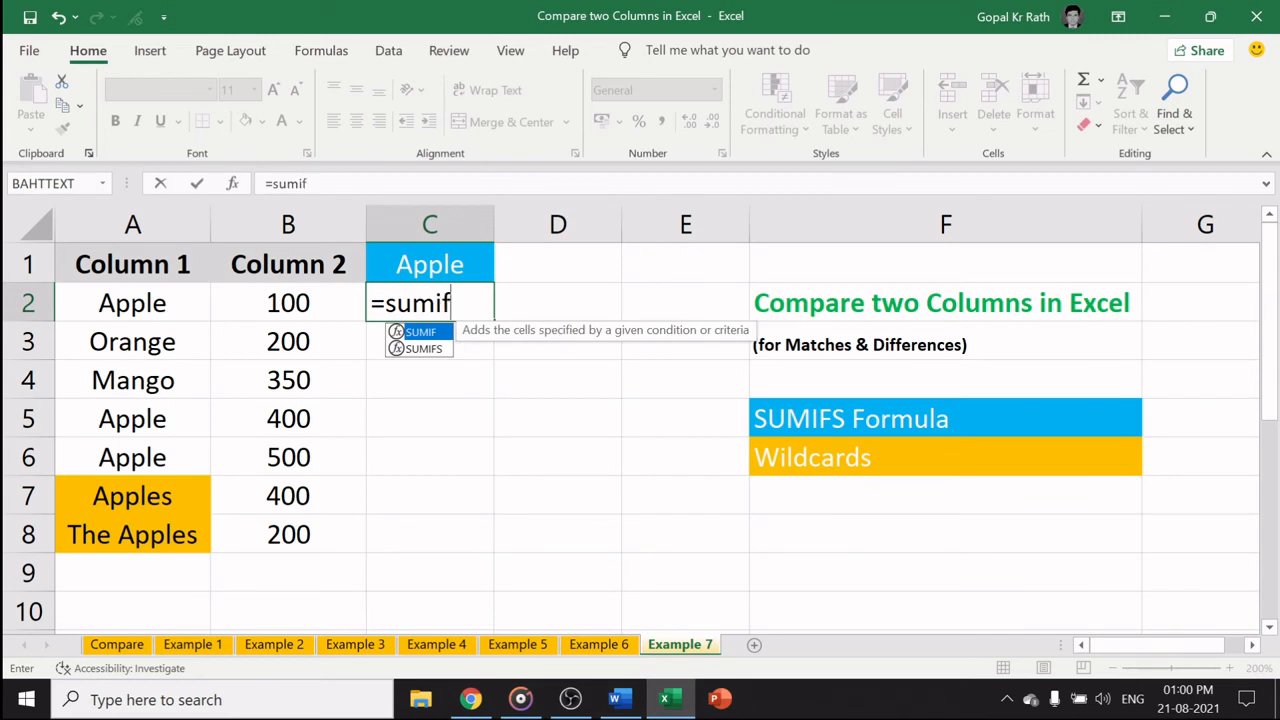
key(Down)
key(Tab)
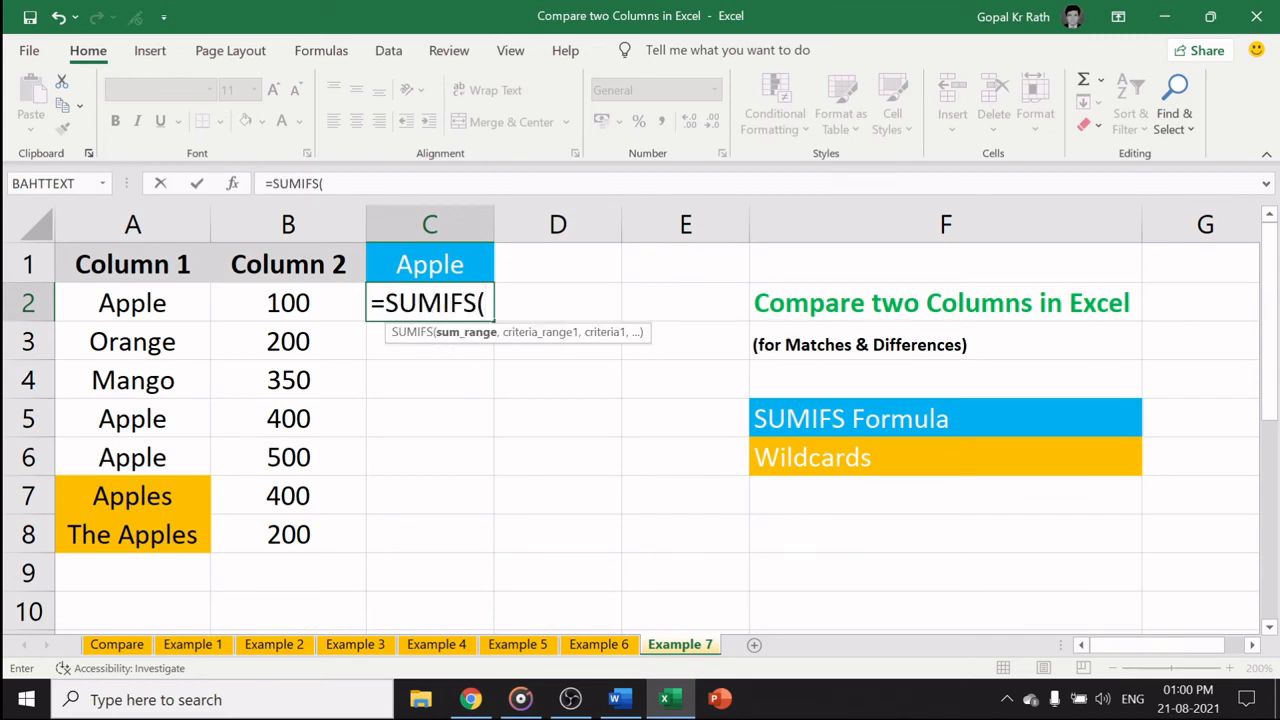
click(311, 219)
text(,)
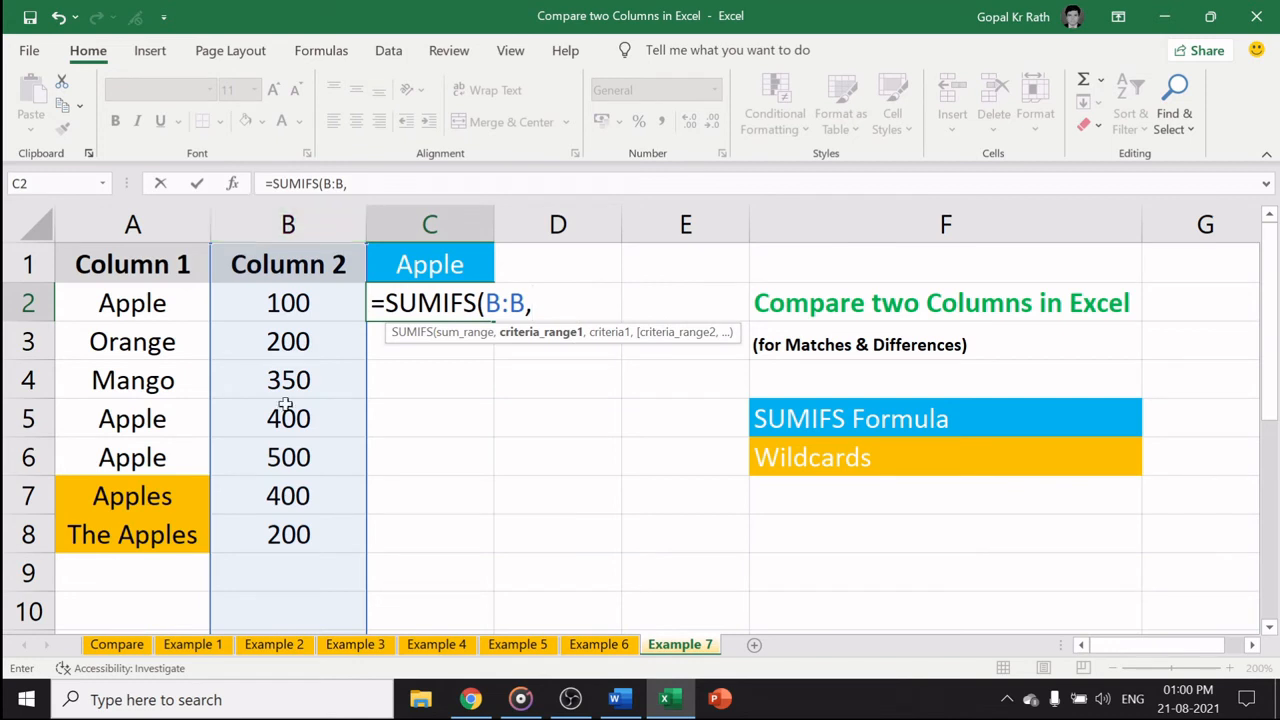
click(136, 224)
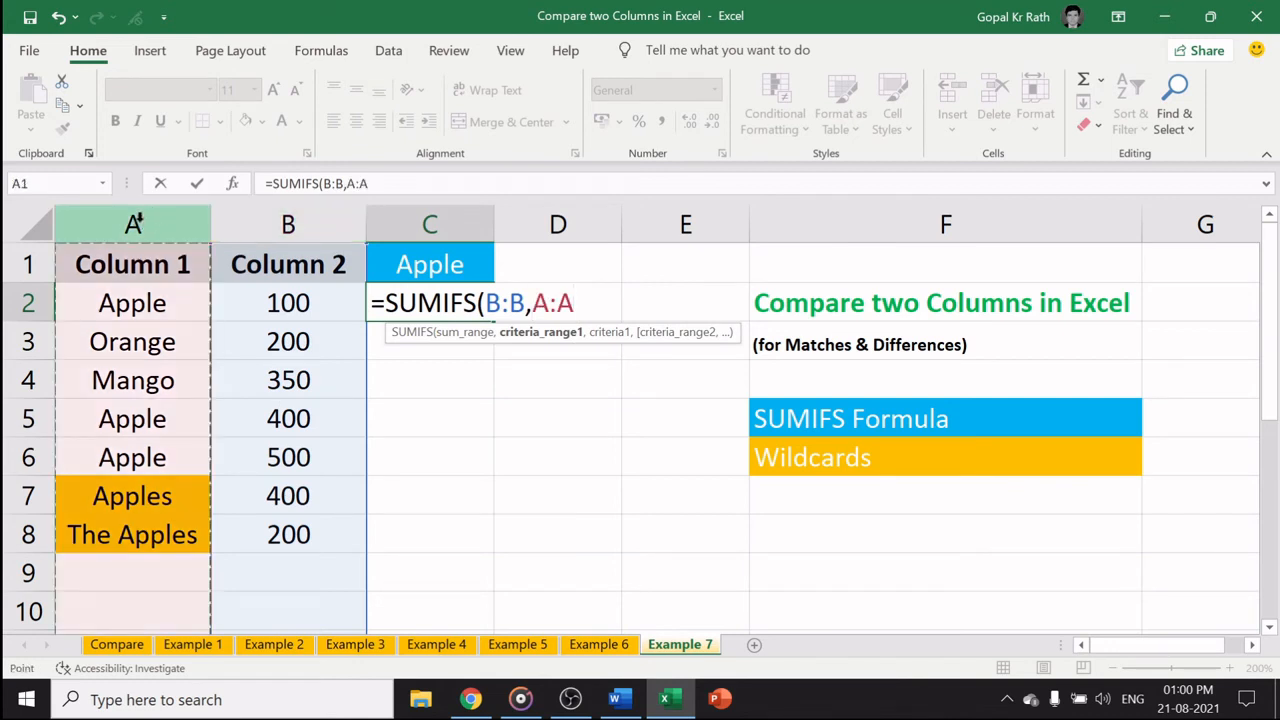
text(,")
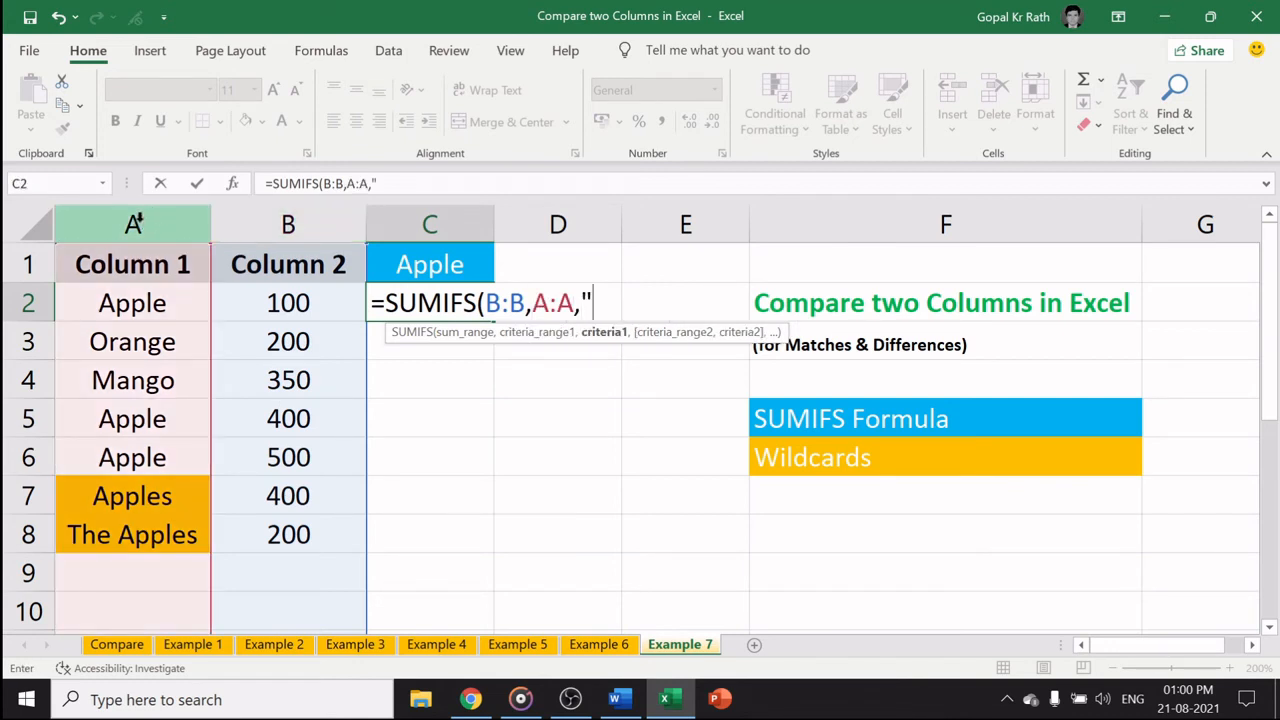
text(Apple)
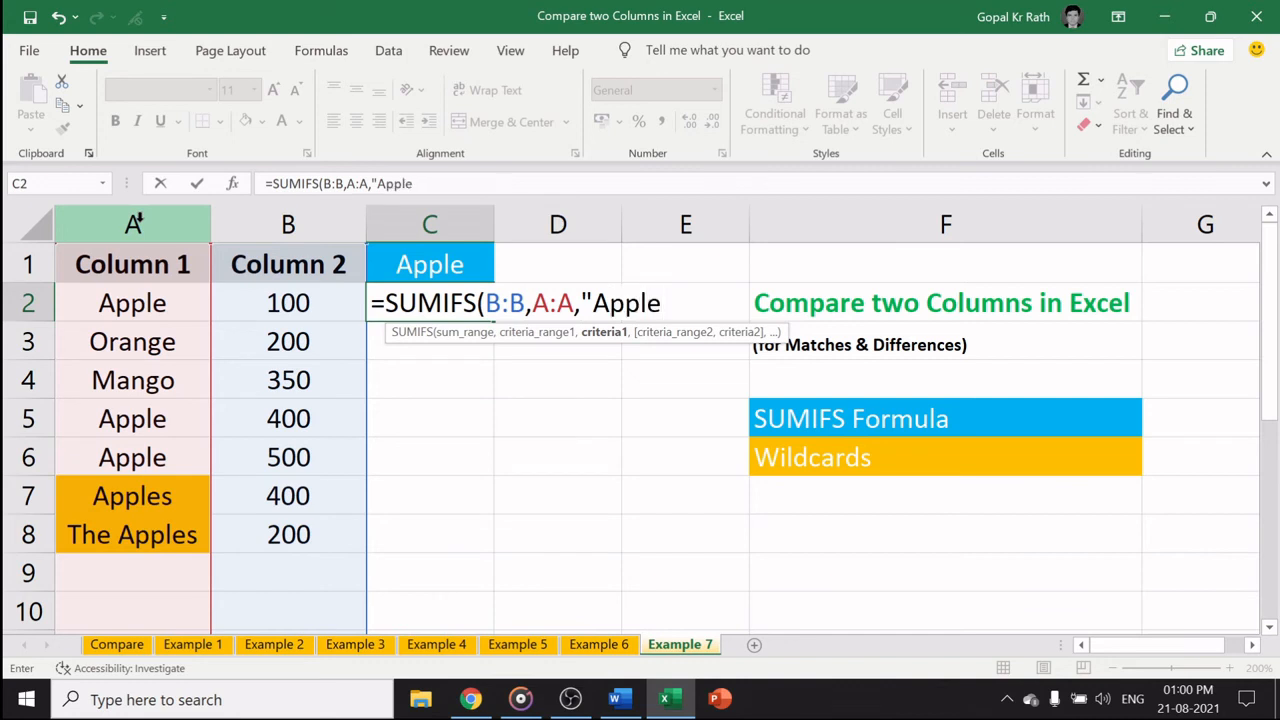
text("))
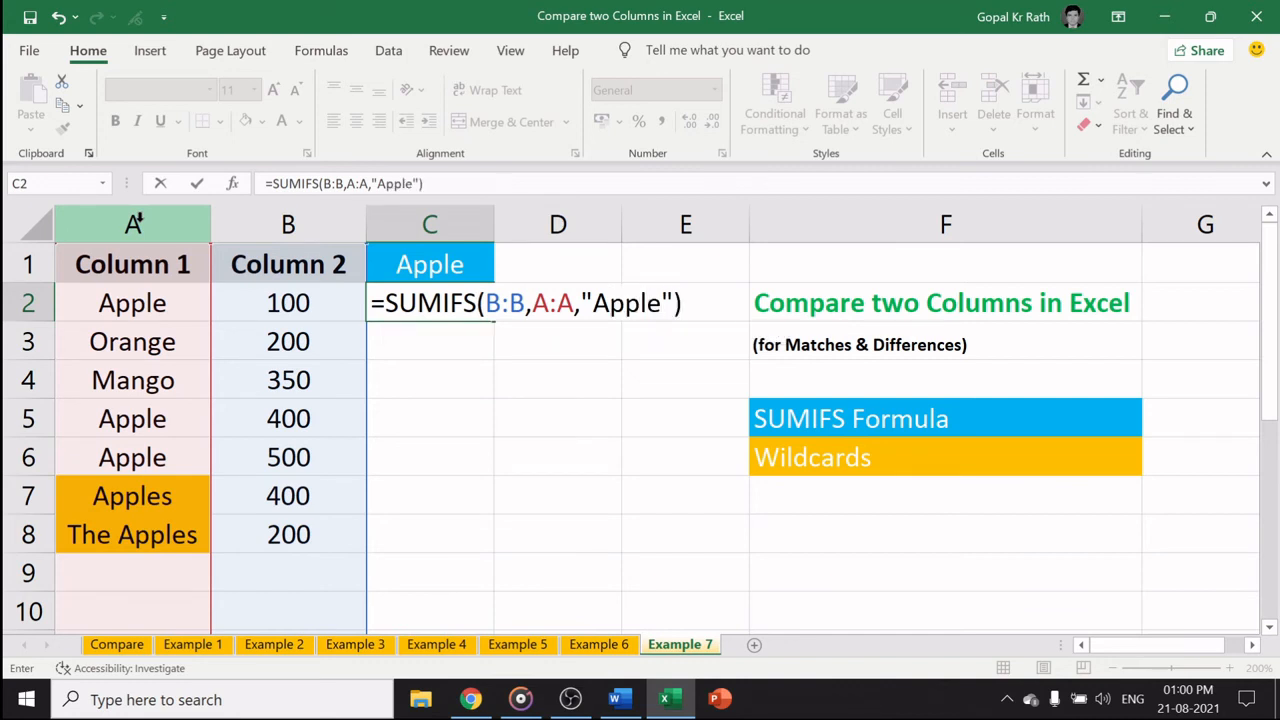
key(Return)
Step: Highlight the exact Apple rows, A2:B2 and A5:B6, with a yellow fill
click(115, 307)
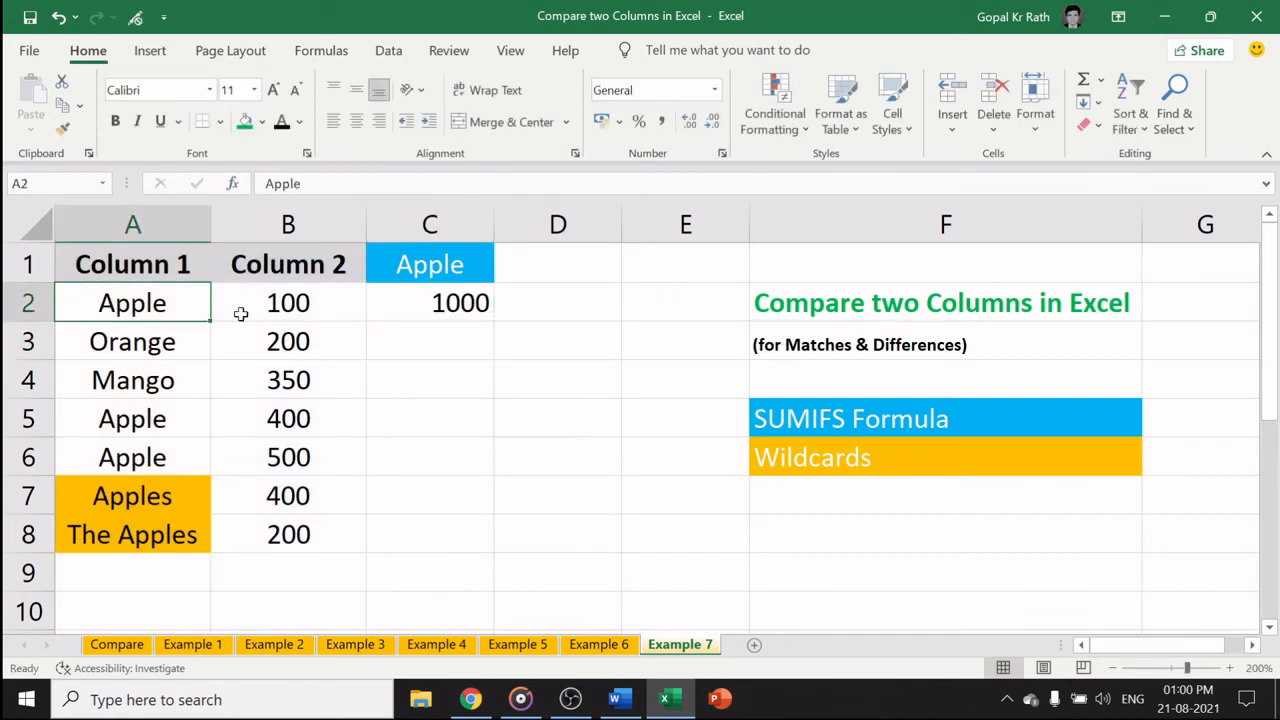
shift+click(241, 314)
drag(143, 416, 258, 440)
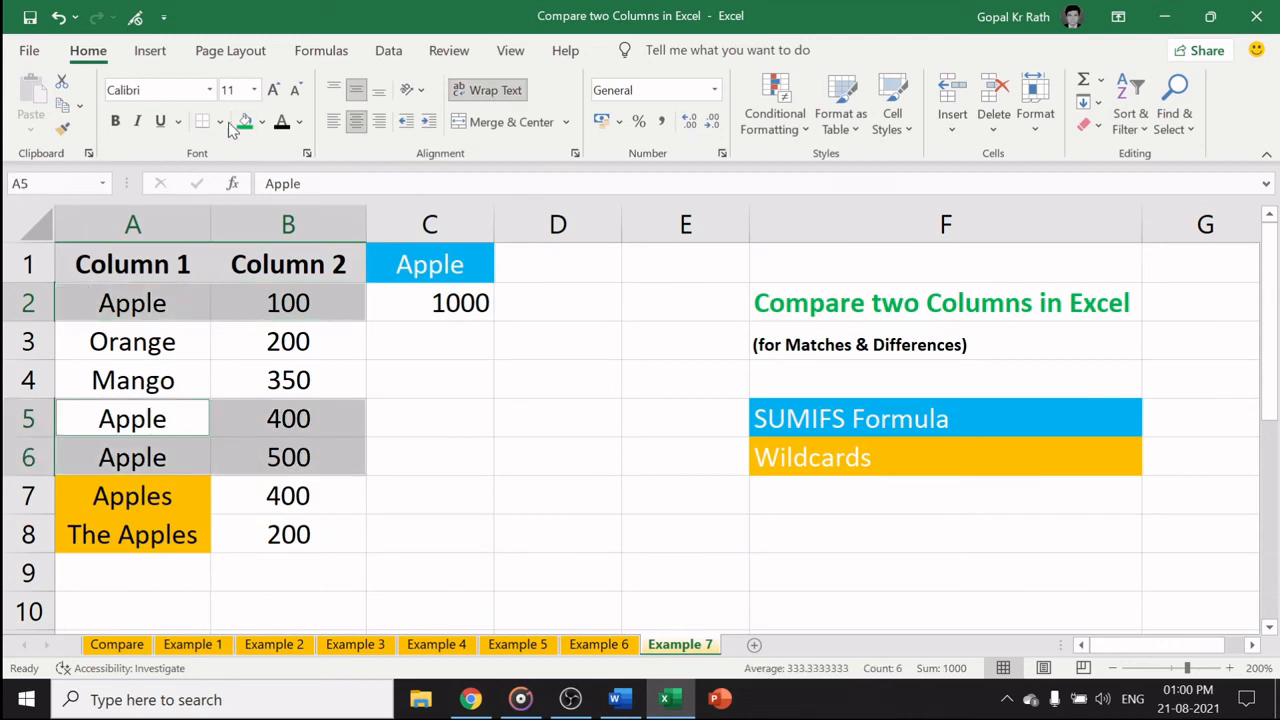
click(261, 121)
click(294, 306)
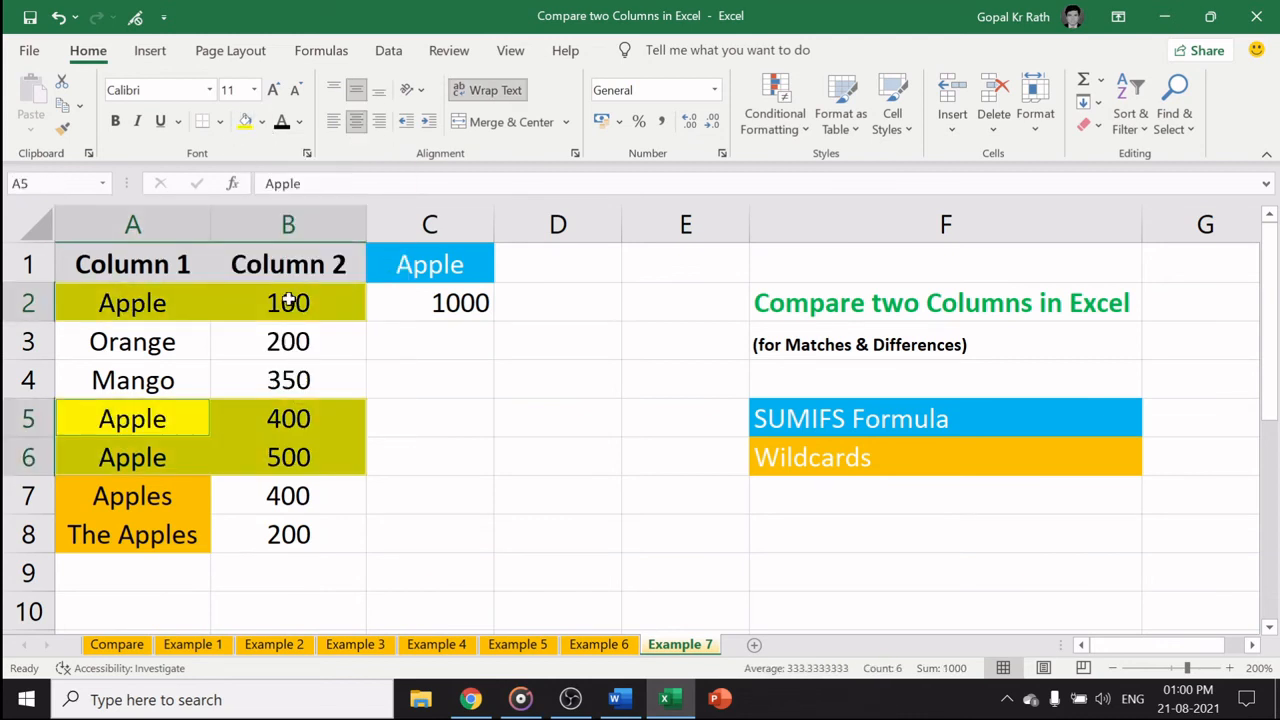
Step: Check the Apple amounts in B2 and B5:B6 against C2, and compare the Apples and The Apples entries in A7:A8
click(288, 303)
drag(297, 417, 290, 452)
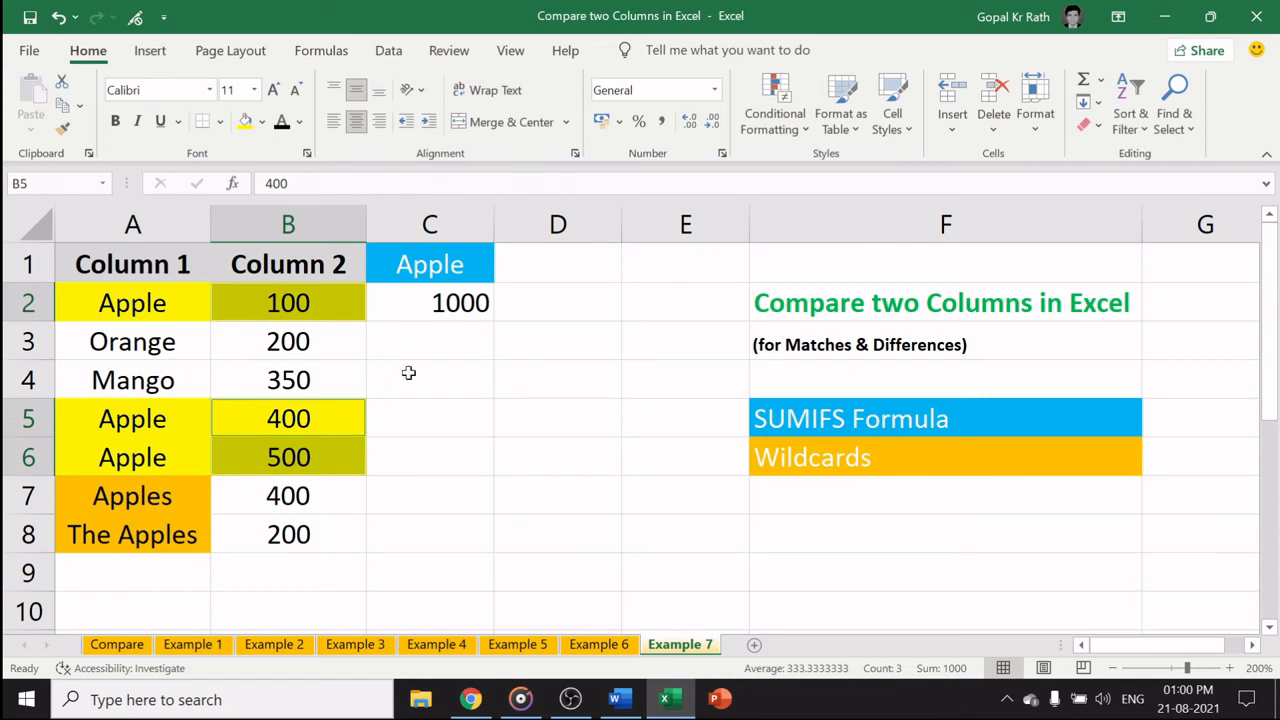
click(437, 301)
click(130, 500)
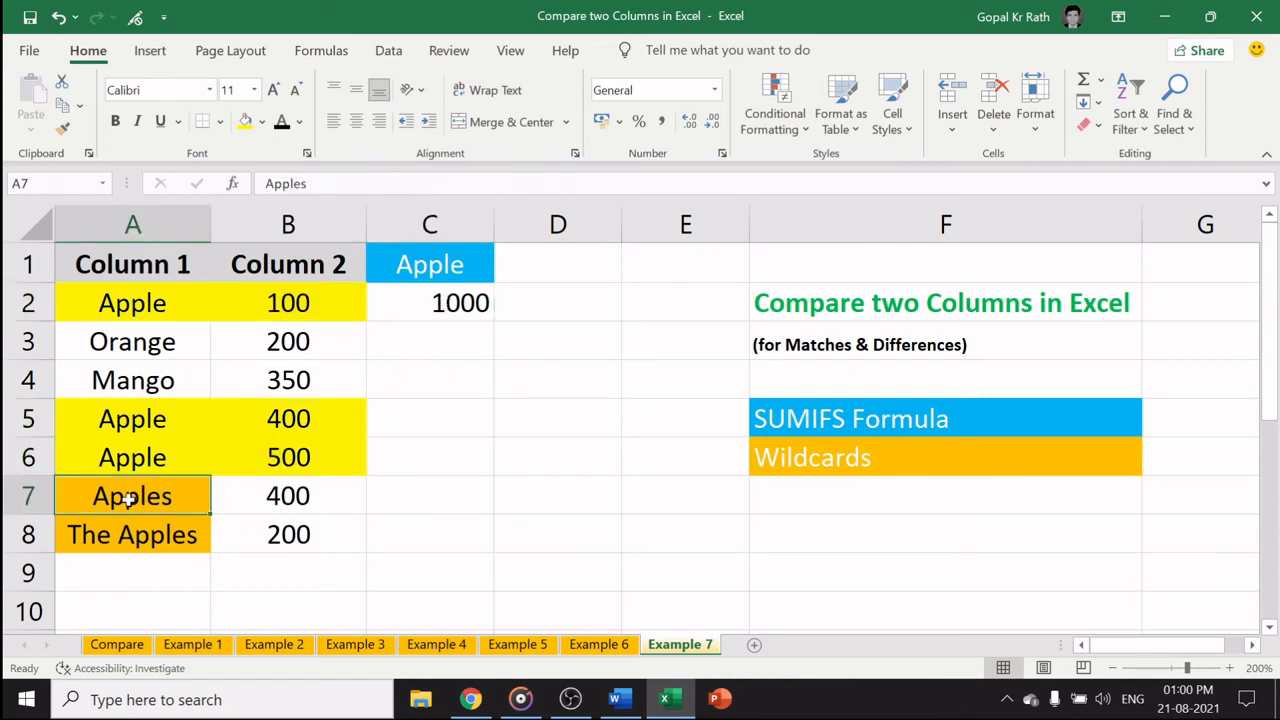
click(121, 532)
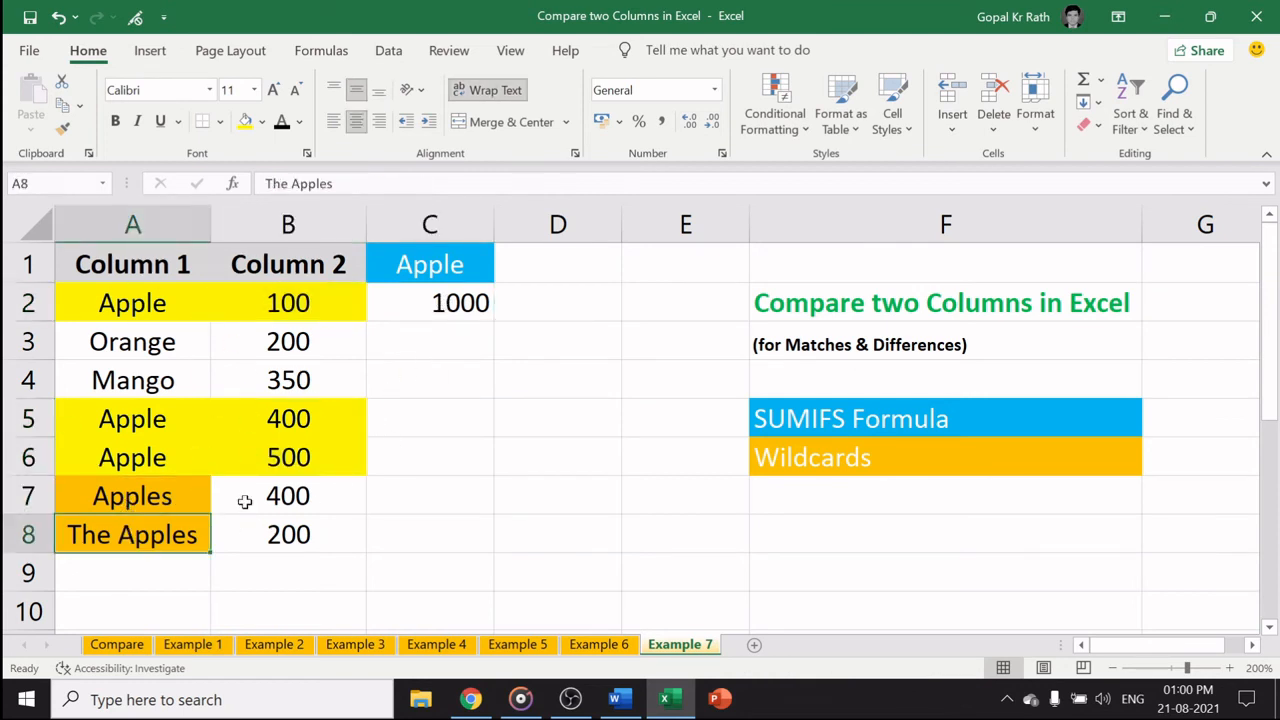
click(432, 302)
click(149, 496)
click(136, 533)
click(425, 315)
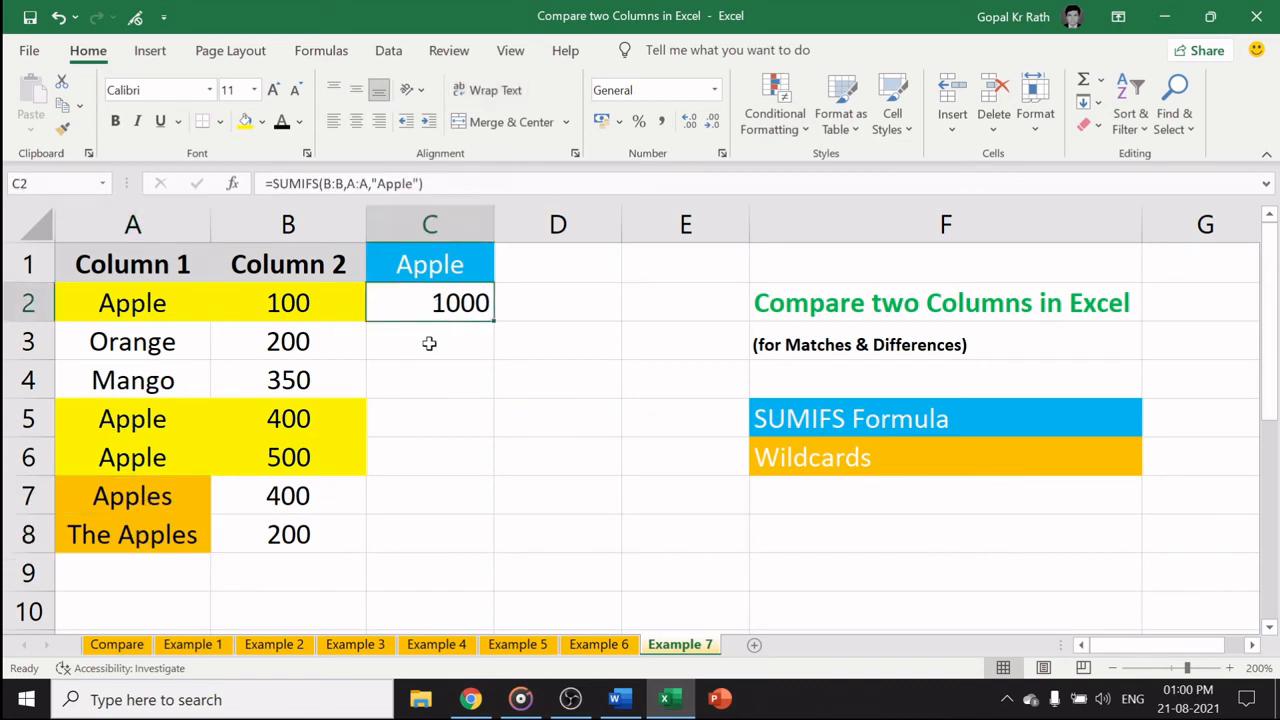
Step: Copy the SUMIFS formula from C2 into C3 and change its criterion to "Apple*"
click(429, 343)
key(ctrl+d)
key(F2)
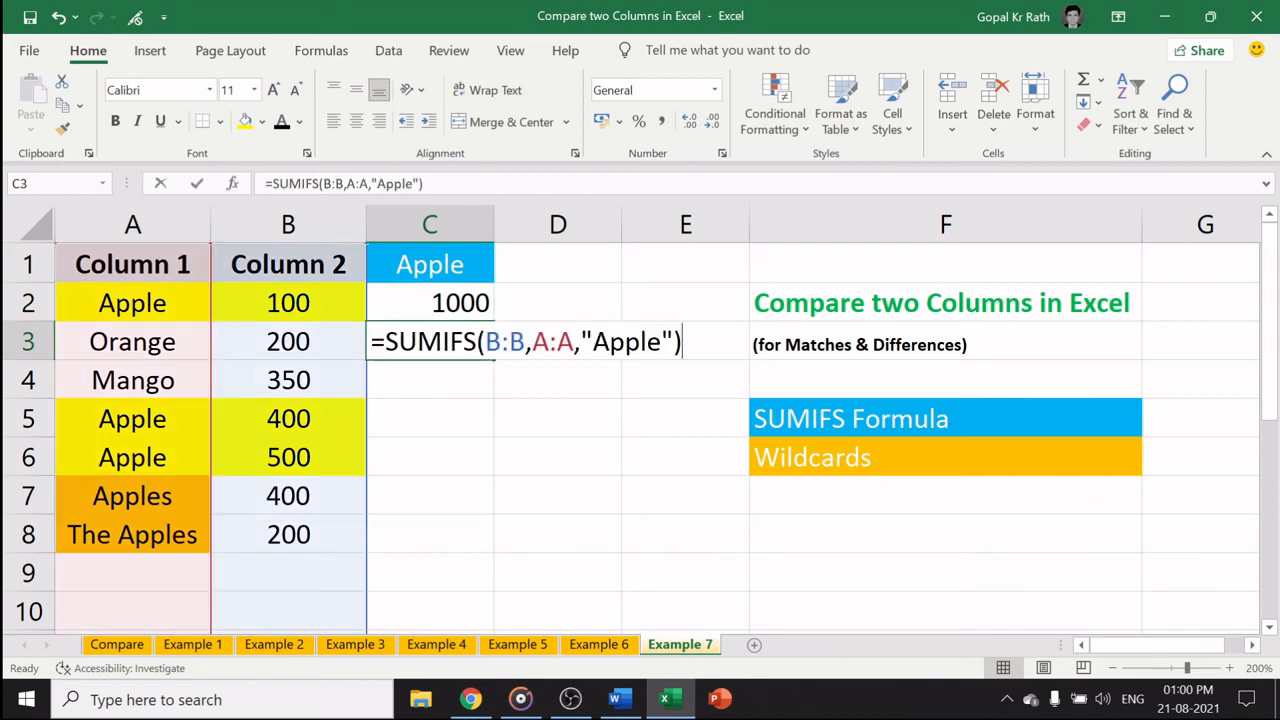
key(Left)
key(Left)
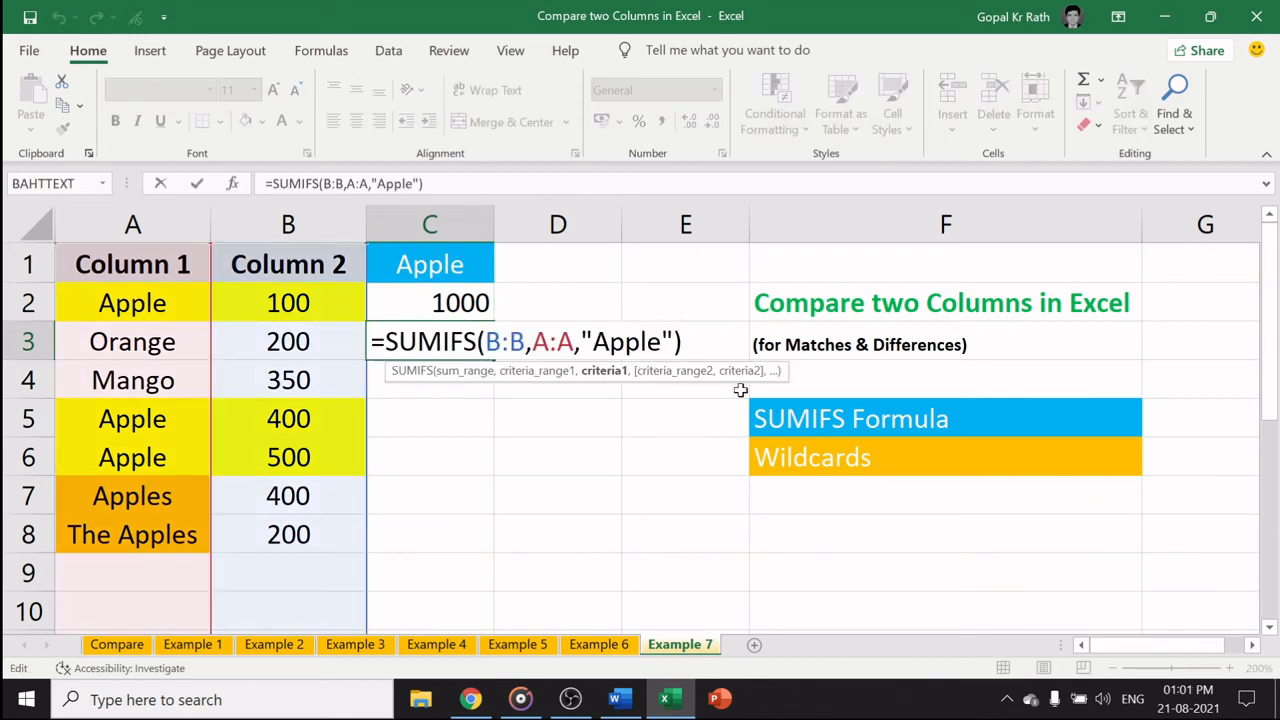
text(*)
key(Return)
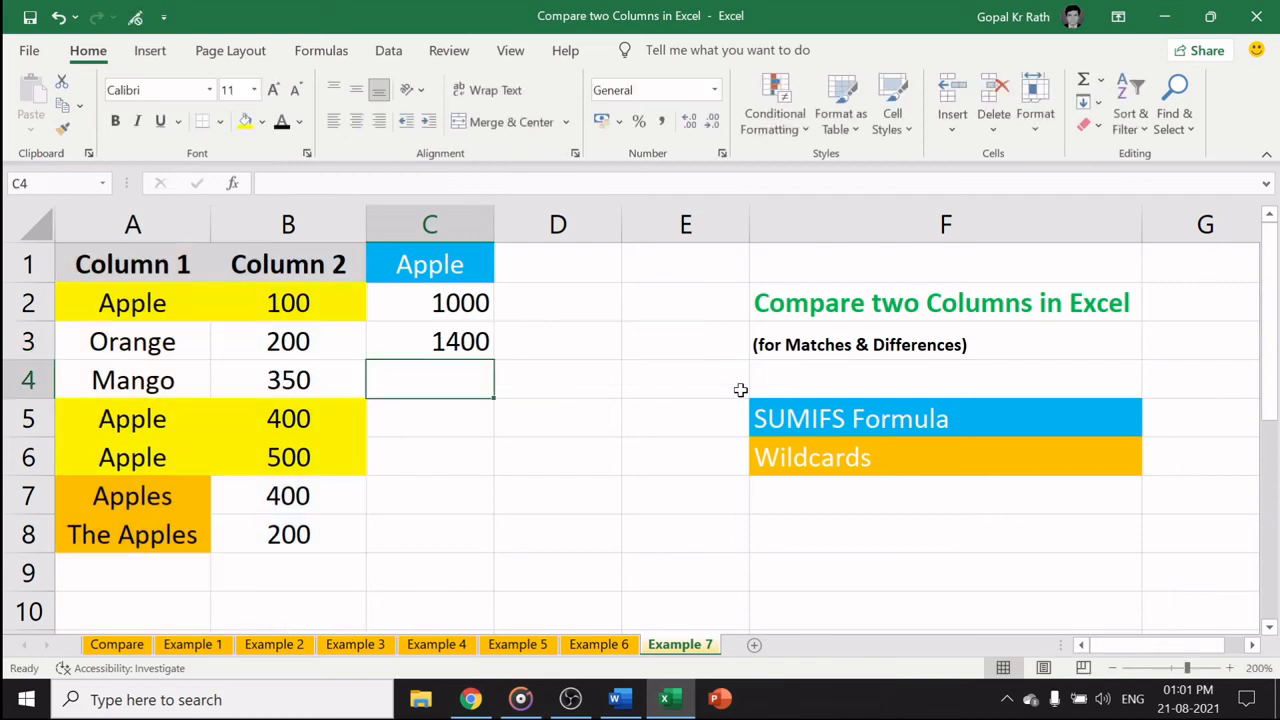
Step: Give the Apples amount in B7 a light green fill, leaving the B8 amount unfilled
click(457, 338)
click(288, 497)
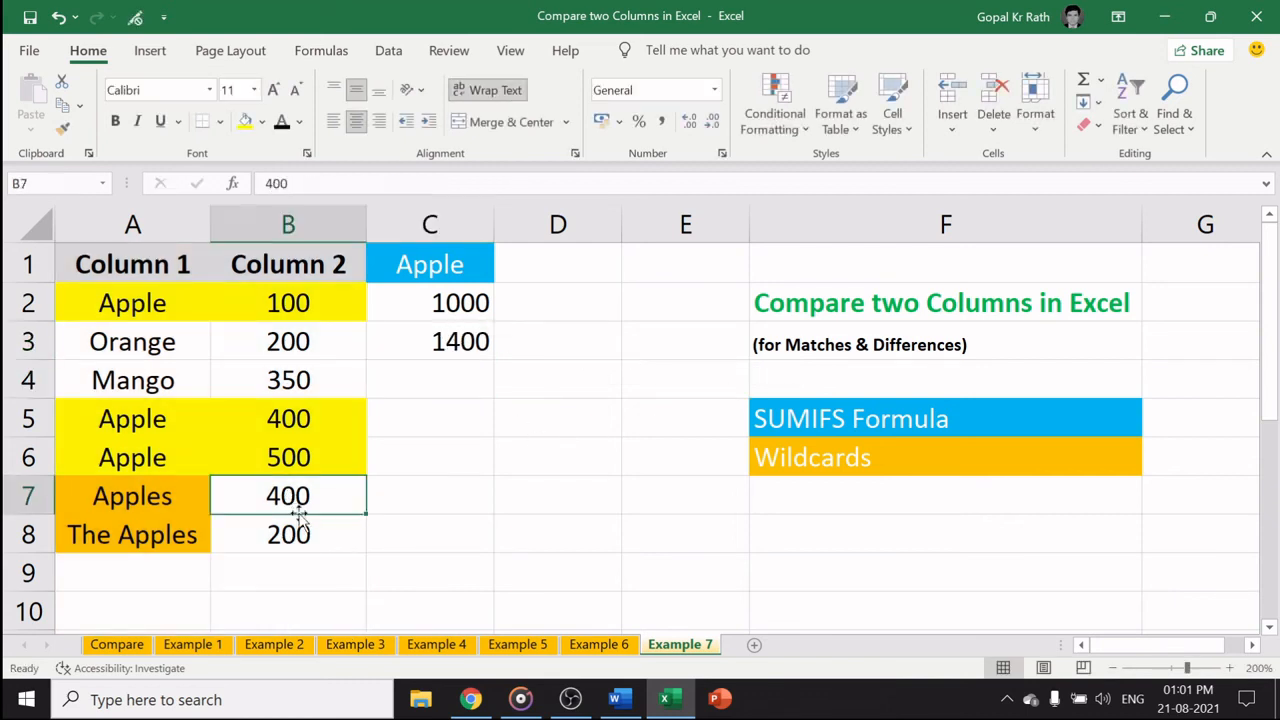
click(262, 121)
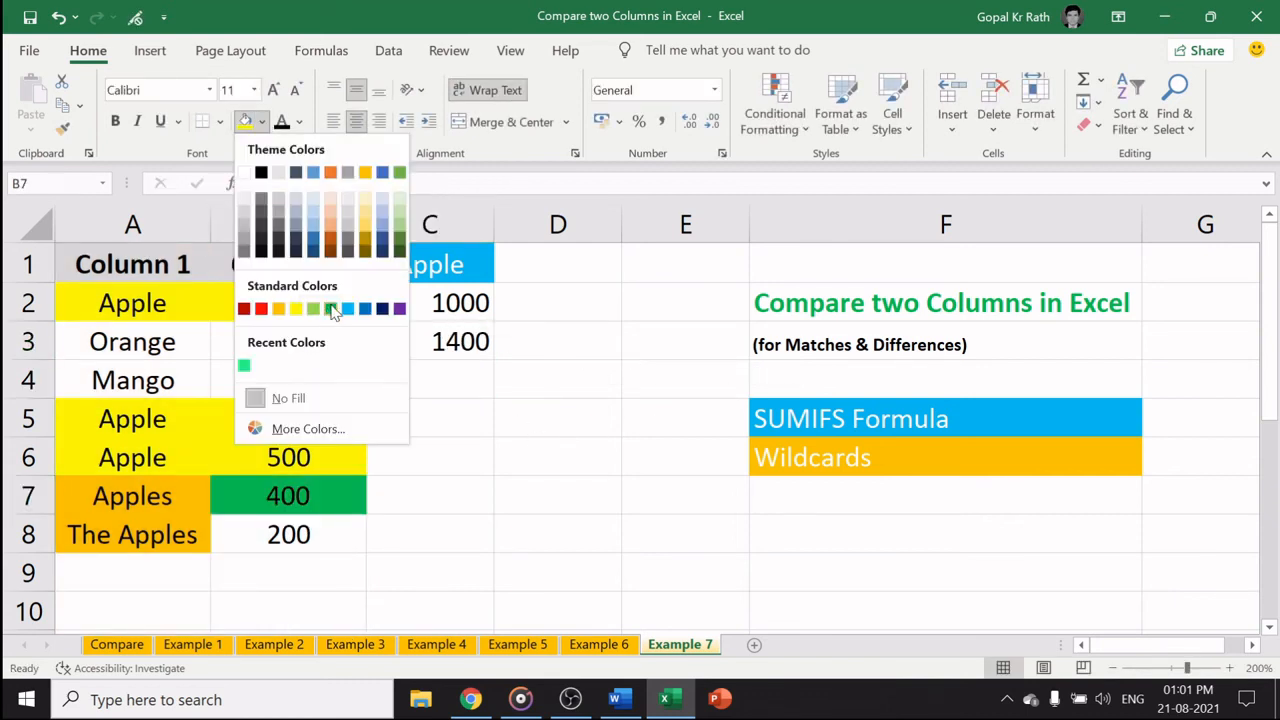
click(313, 308)
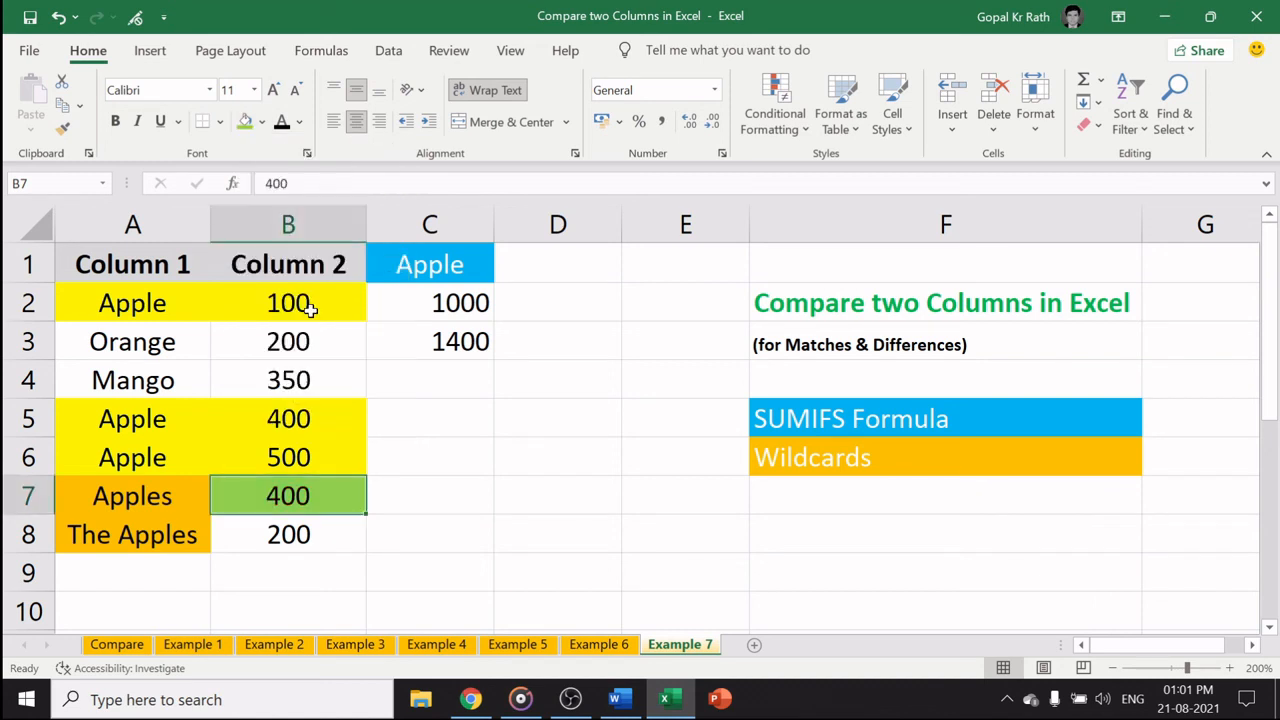
click(315, 536)
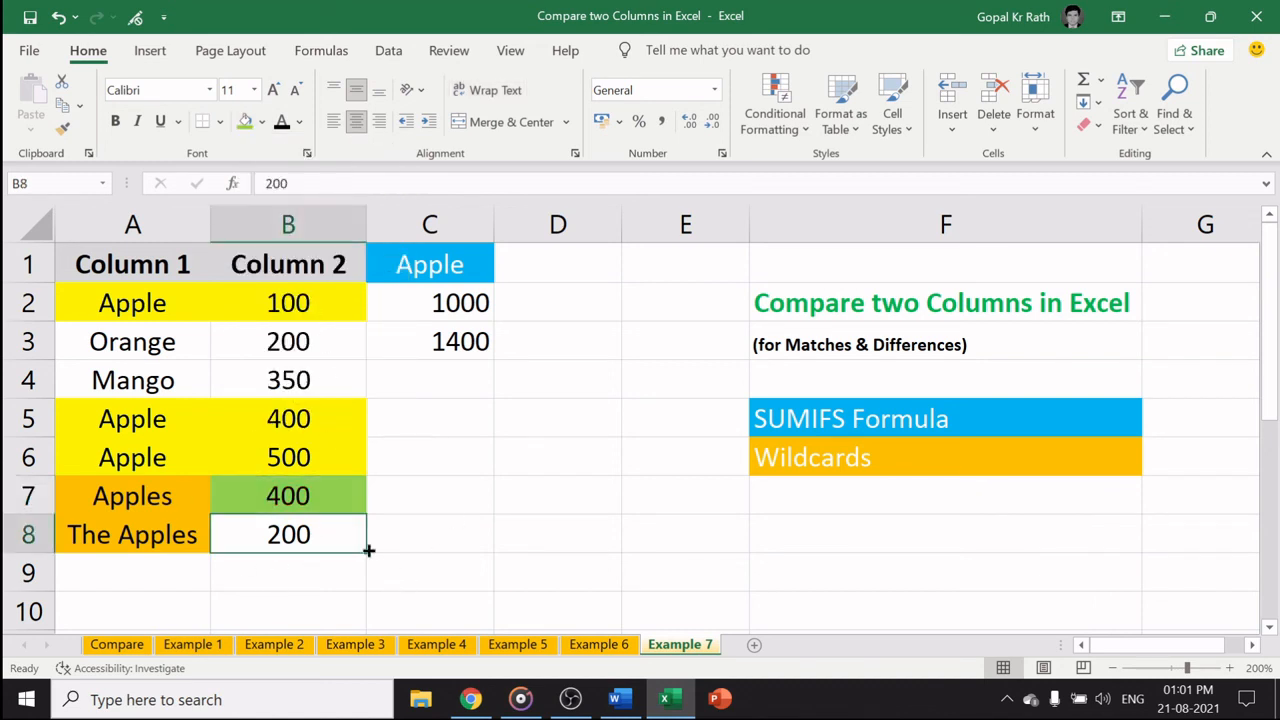
Step: Copy the SUMIFS formula from C3 into C4 and change its criterion to "*Apple*"
click(457, 372)
key(ctrl+d)
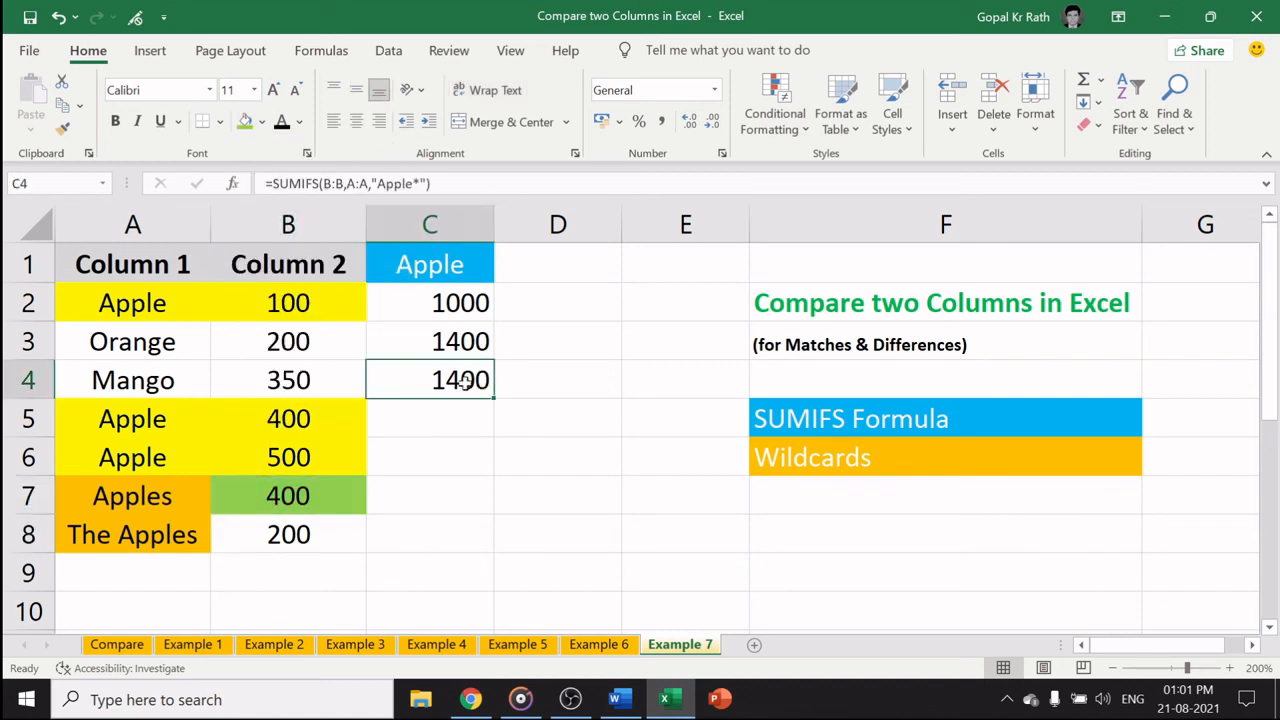
double_click(466, 381)
click(593, 380)
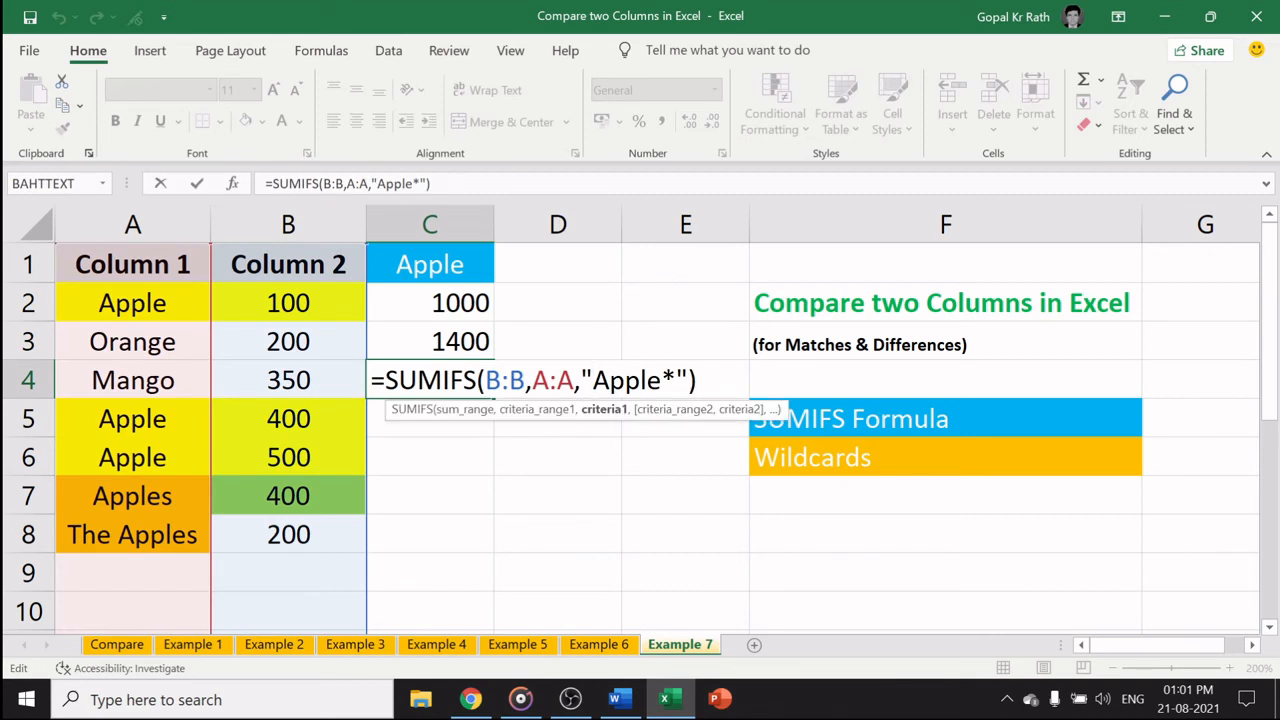
text(*)
key(Return)
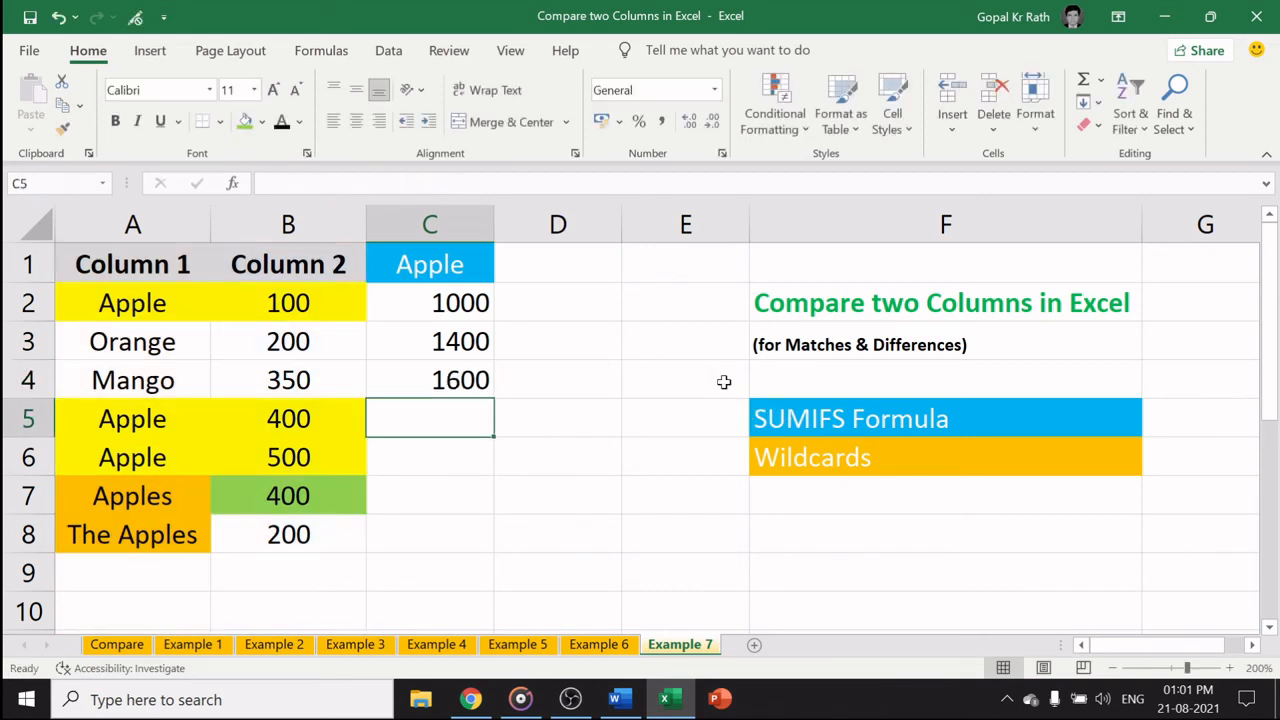
Step: Select the amounts in B2 and B5:B8 together to check their sum against the C4 result
click(268, 534)
click(293, 307)
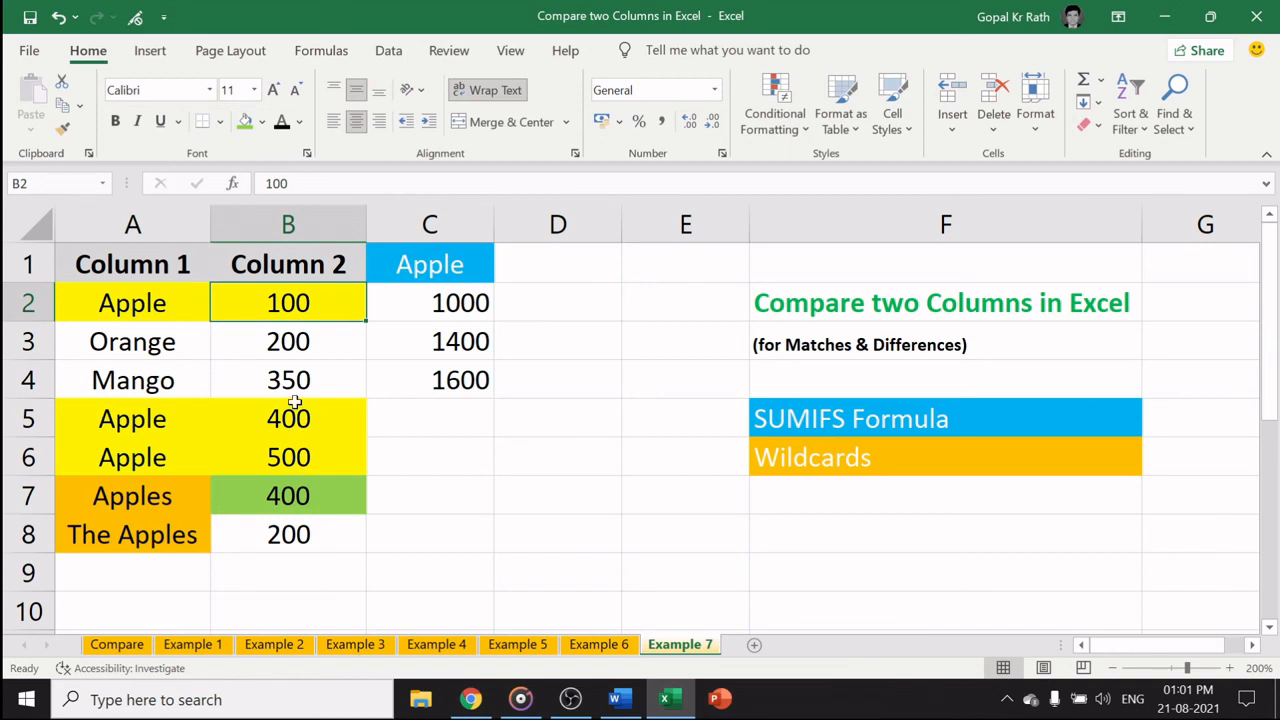
ctrl+click(295, 415)
ctrl+click(294, 460)
ctrl+click(290, 495)
ctrl+click(288, 534)
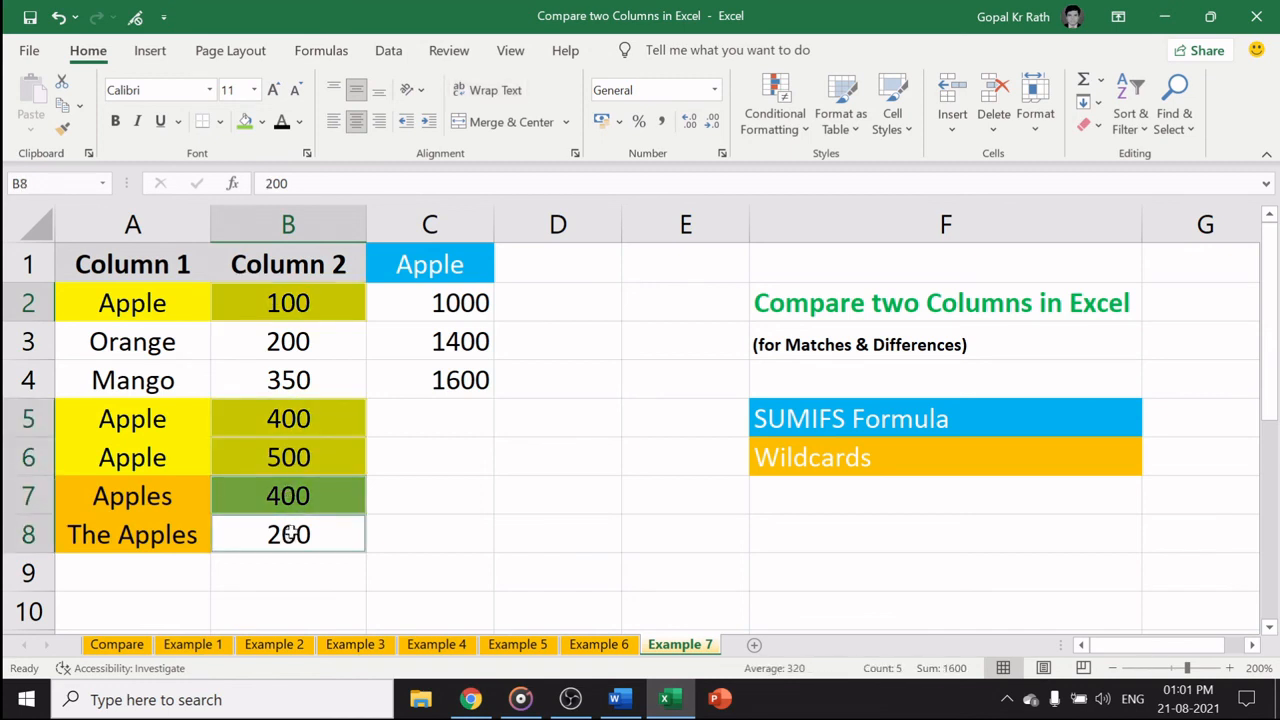
Step: Copy the SUMIFS formula from C4 into C5 and replace its text criterion with a reference to C1
click(446, 412)
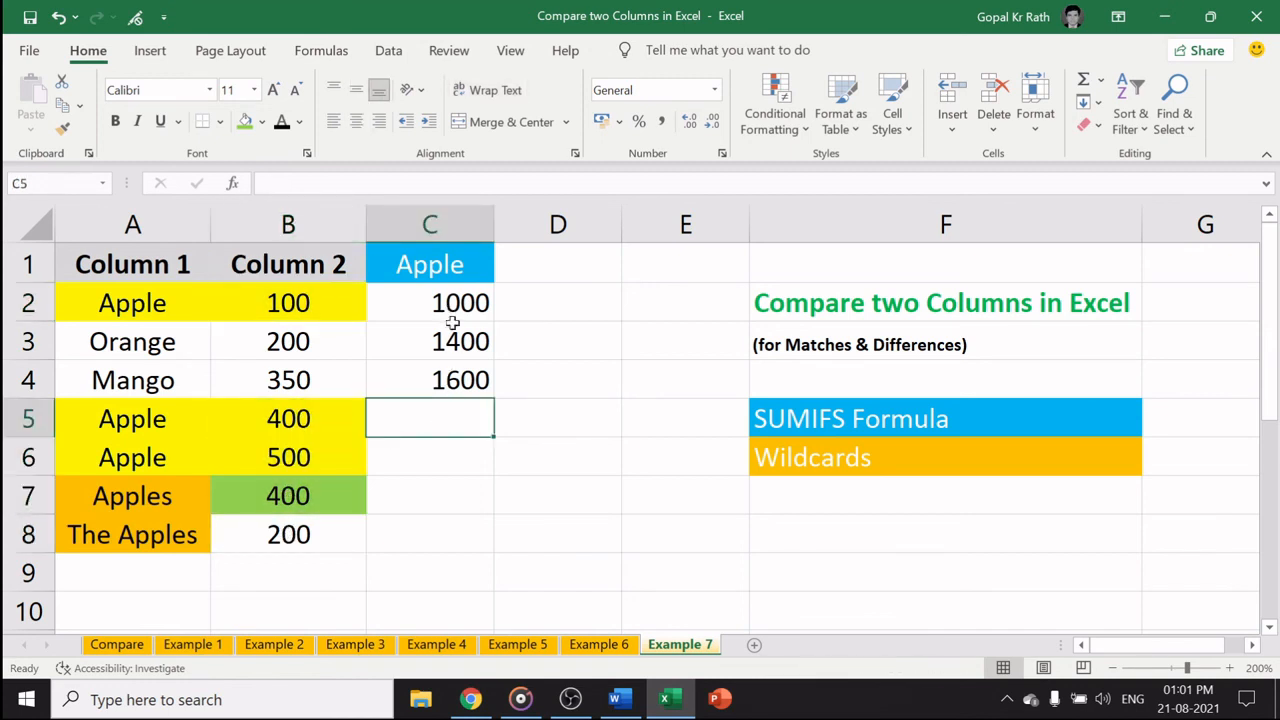
key(ctrl+d)
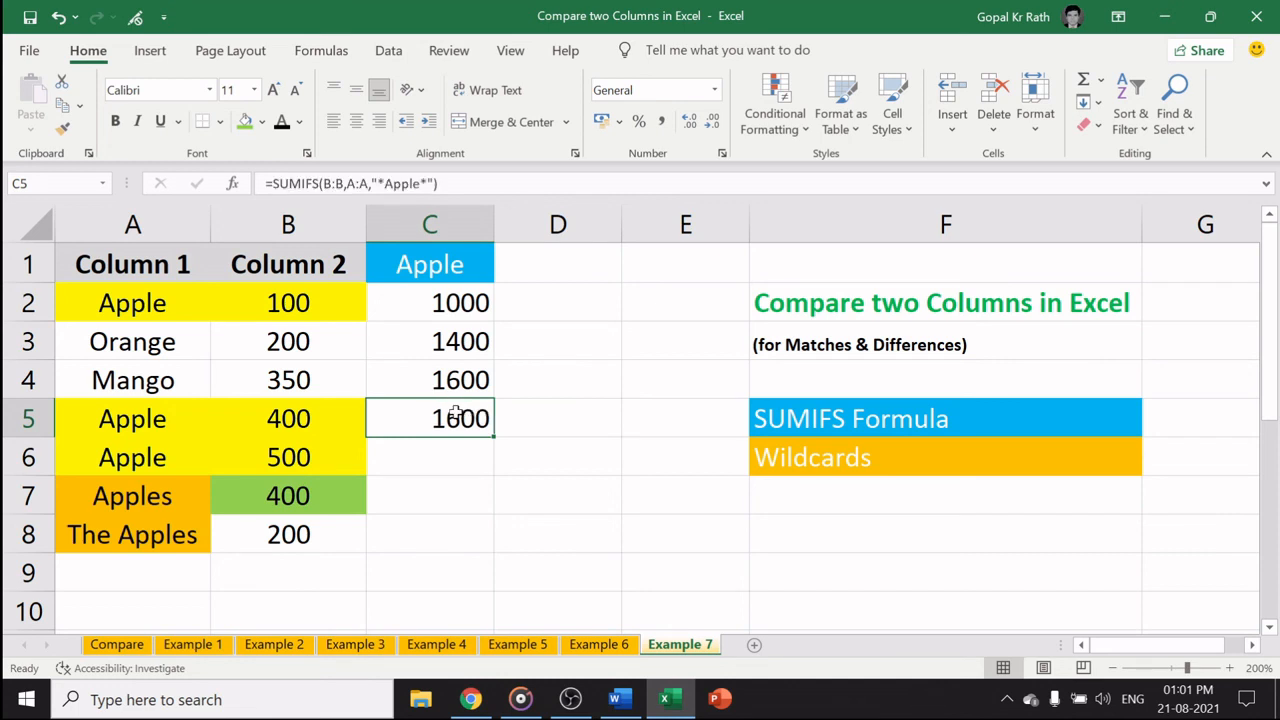
key(F2)
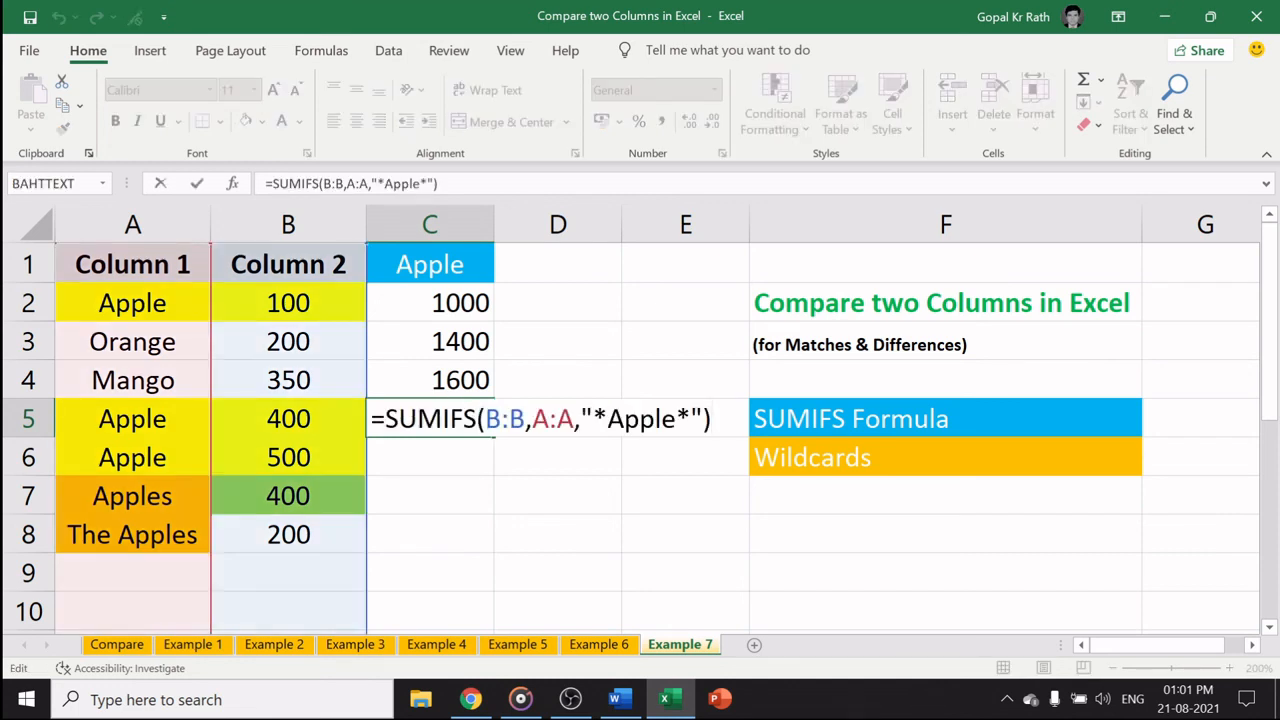
key(Left)
key(shift+Left)
key(shift+Left)
key(shift+Left)
key(shift+Left)
key(shift+Left)
key(shift+Left)
key(shift+Left)
key(shift+Left)
key(shift+Left)
key(BackSpace)
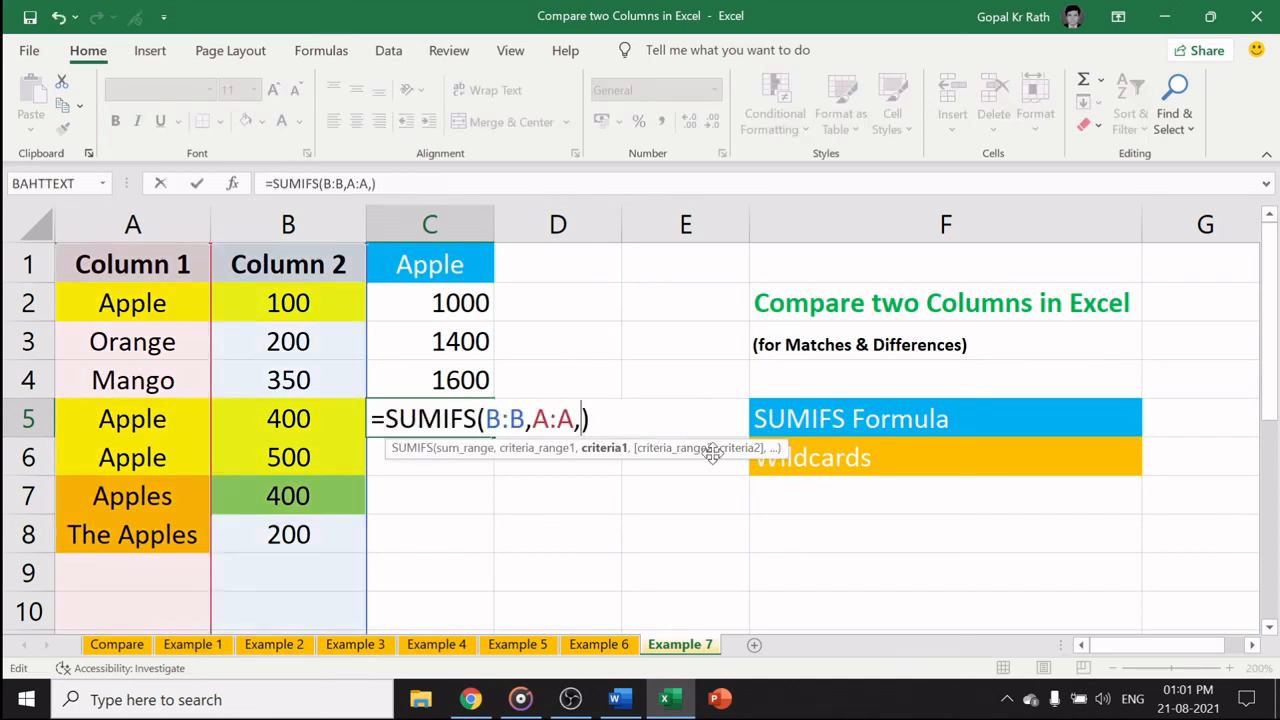
click(441, 264)
key(Return)
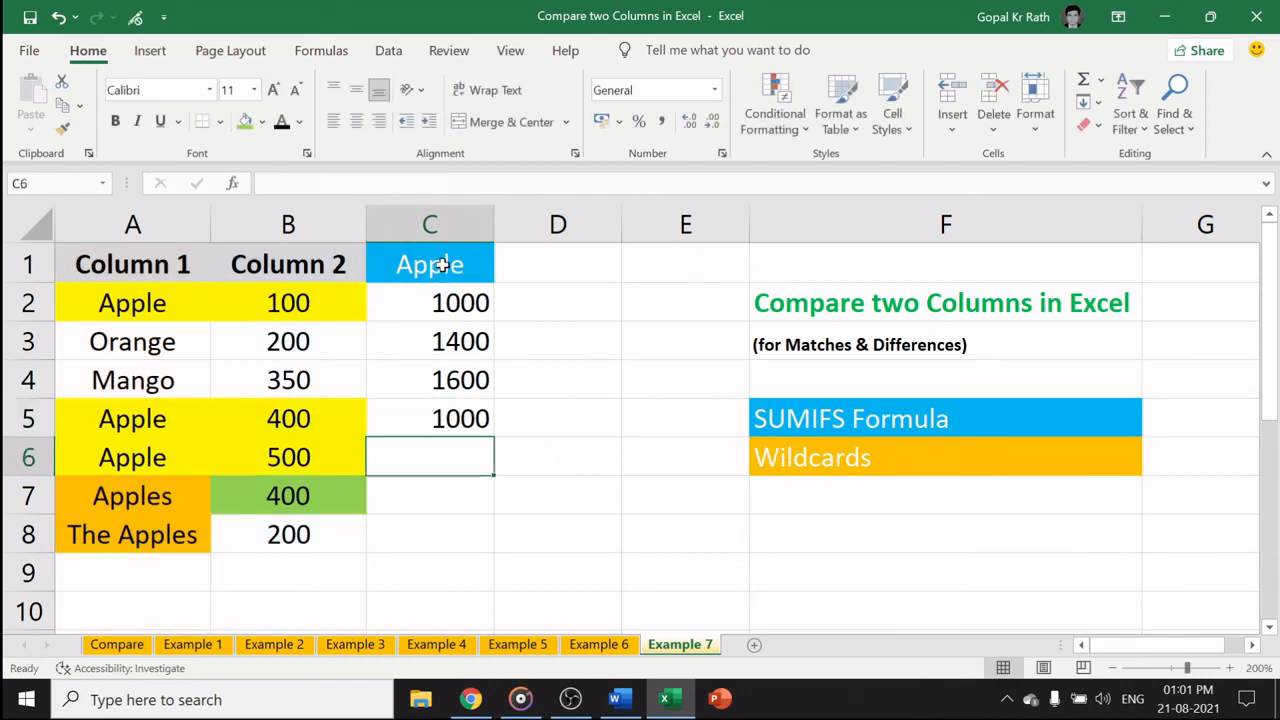
Step: Edit the SUMIFS formula in C5 so its criterion is C1&"*", joining the cell reference with a trailing wildcard
key(Up)
key(F2)
key(Left)
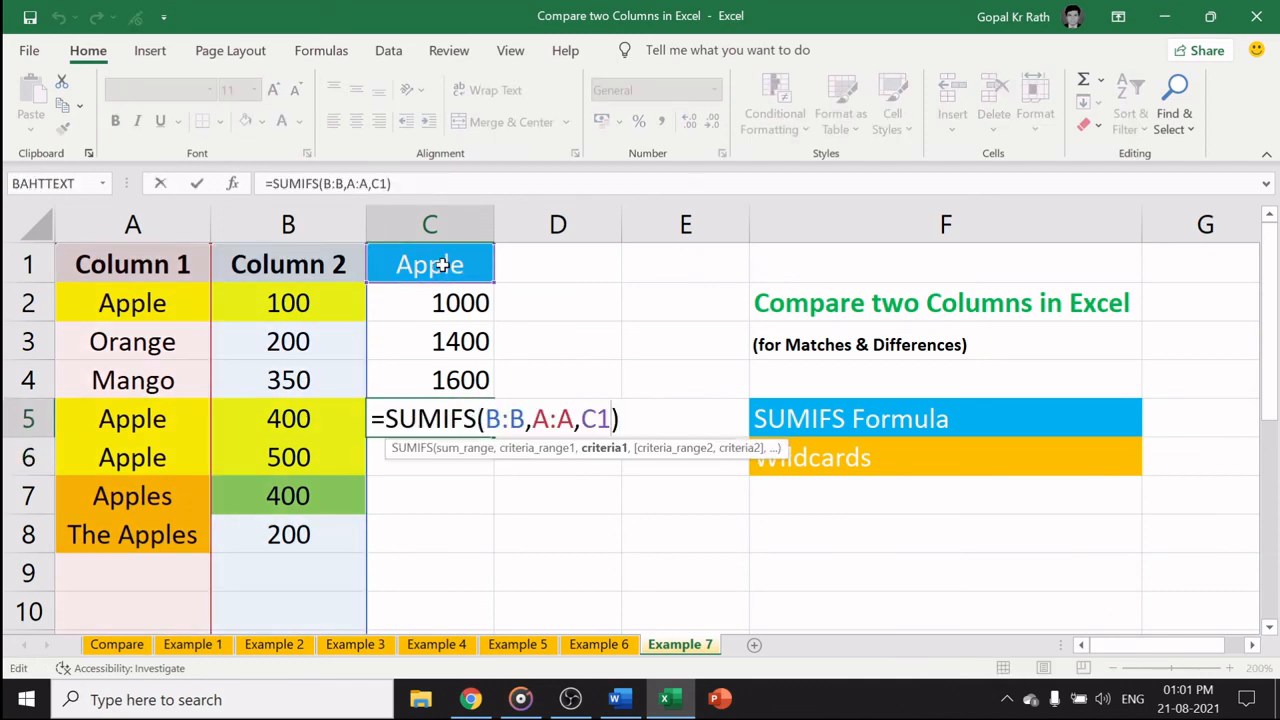
text(*)
key(Return)
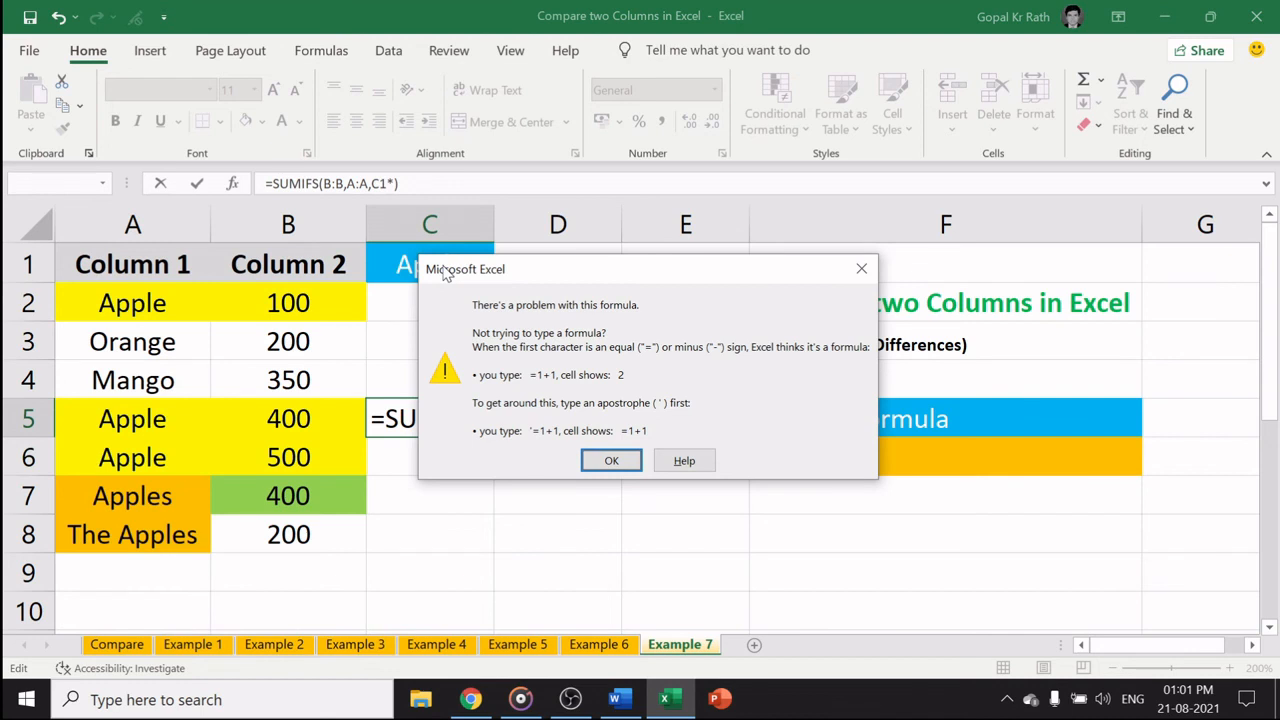
key(Return)
key(Delete)
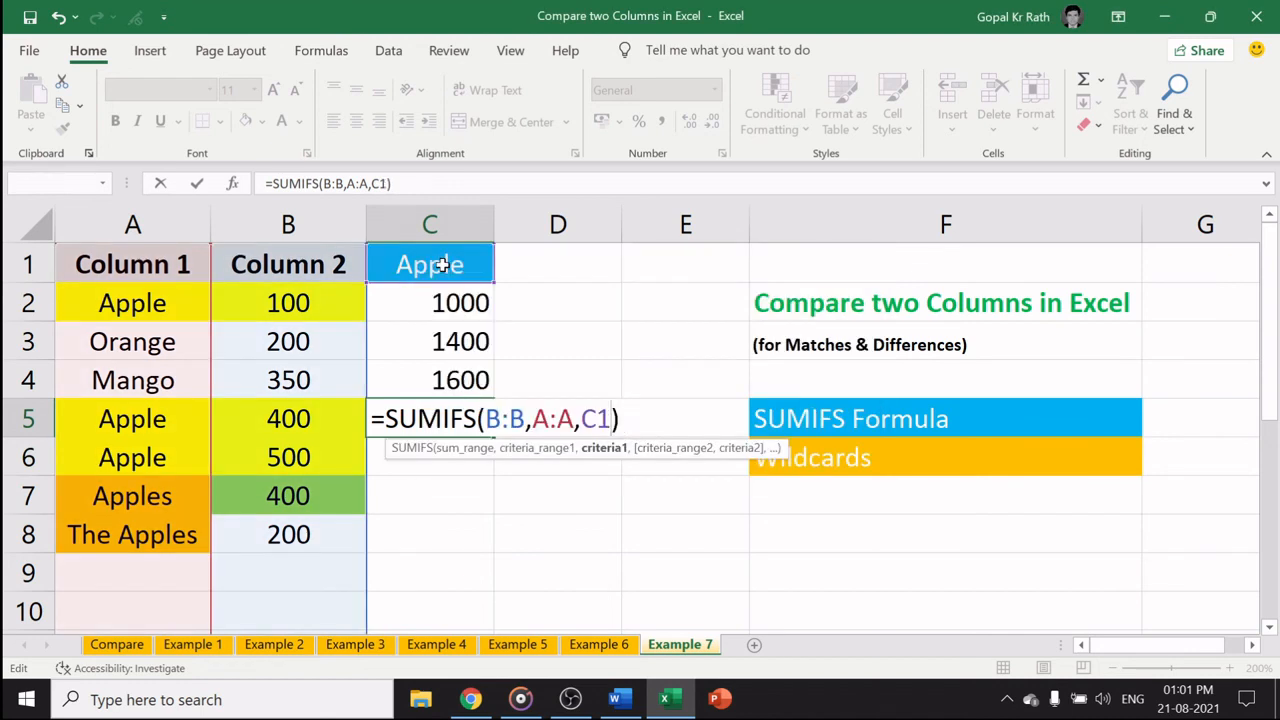
text(&"*")
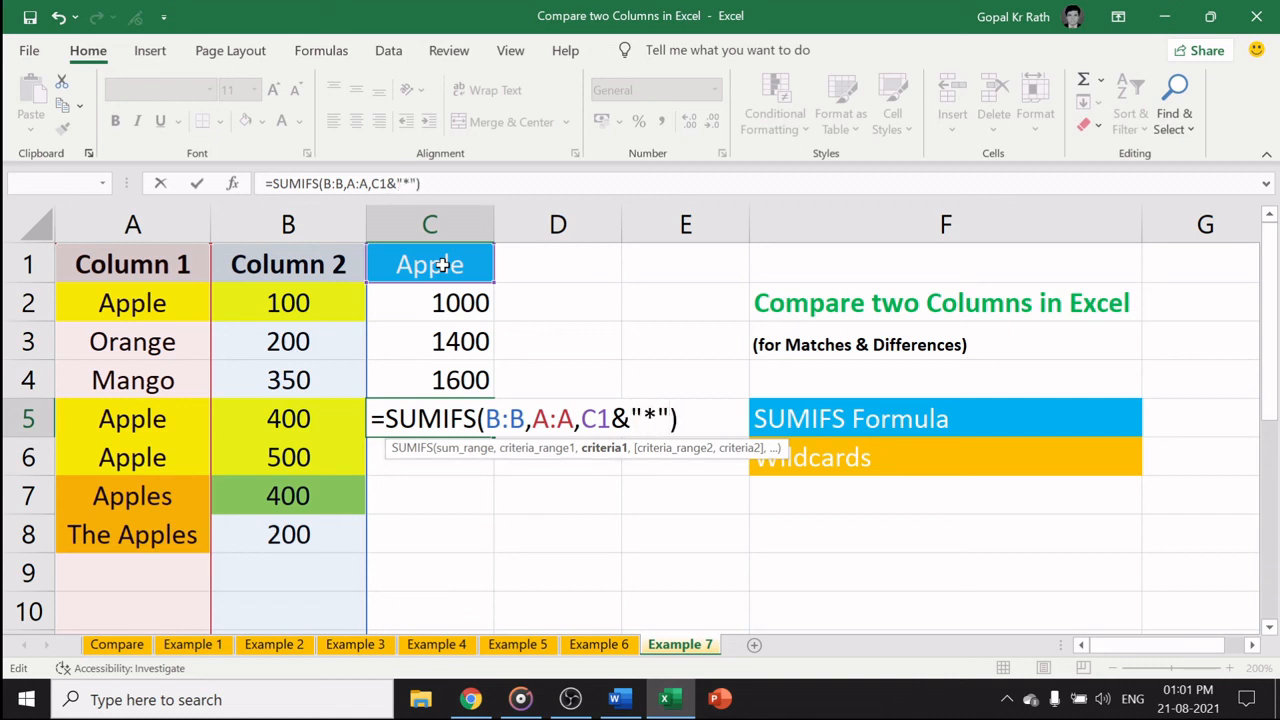
key(Return)
Step: Copy the SUMIFS formula from C5 into C6 and add "*"& in front of the cell reference in its criterion
key(ctrl+d)
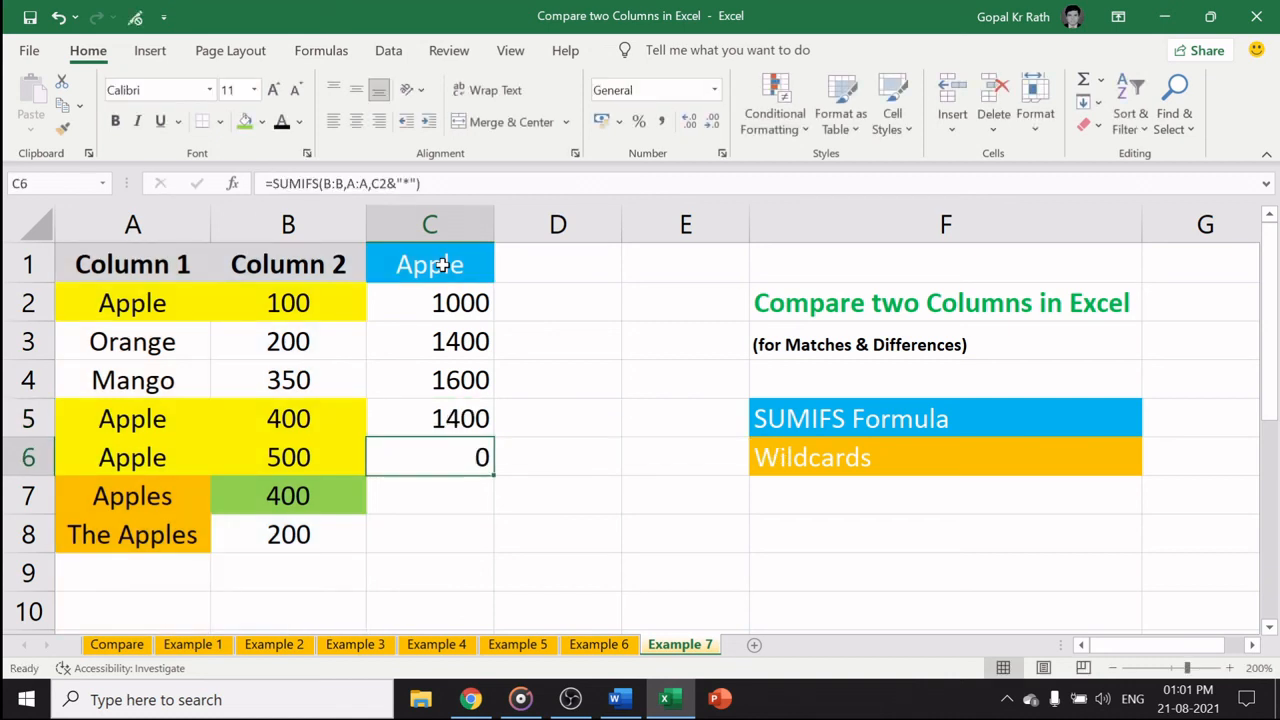
key(F2)
key(Left)
key(shift+Left)
key(shift+Left)
key(shift+Left)
key(shift+Left)
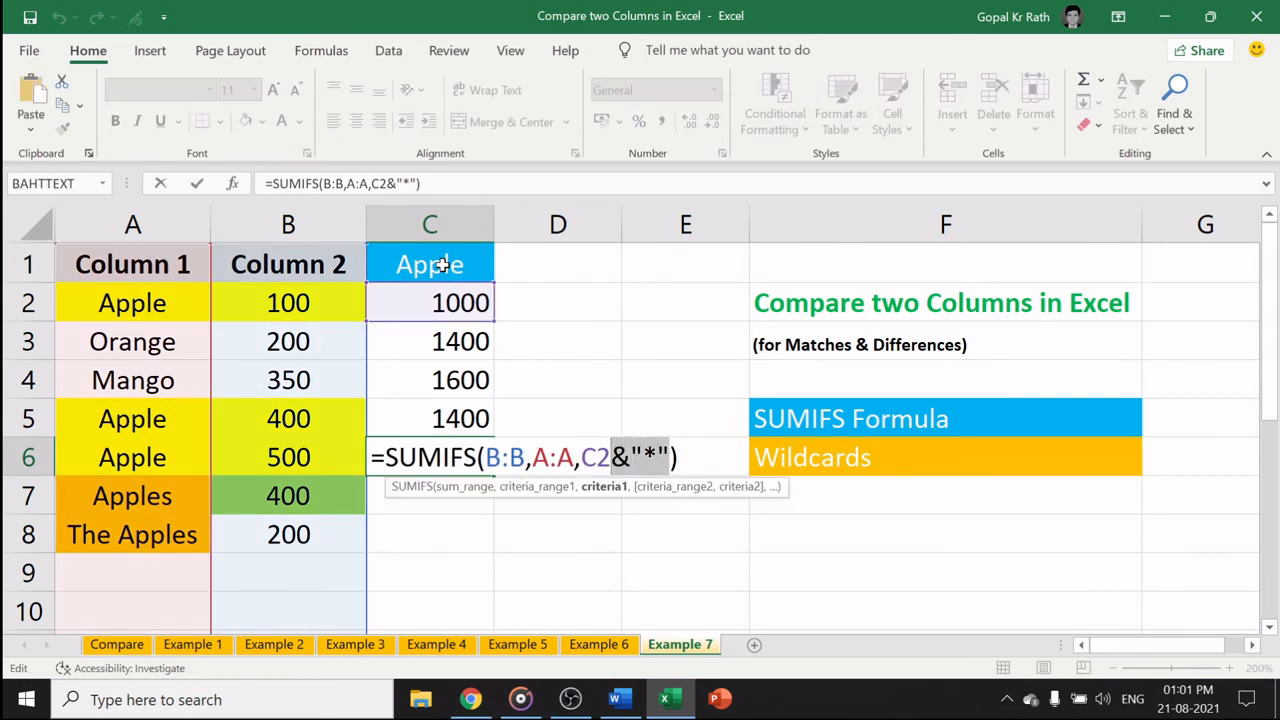
key(Left)
key(Left)
key(Left)
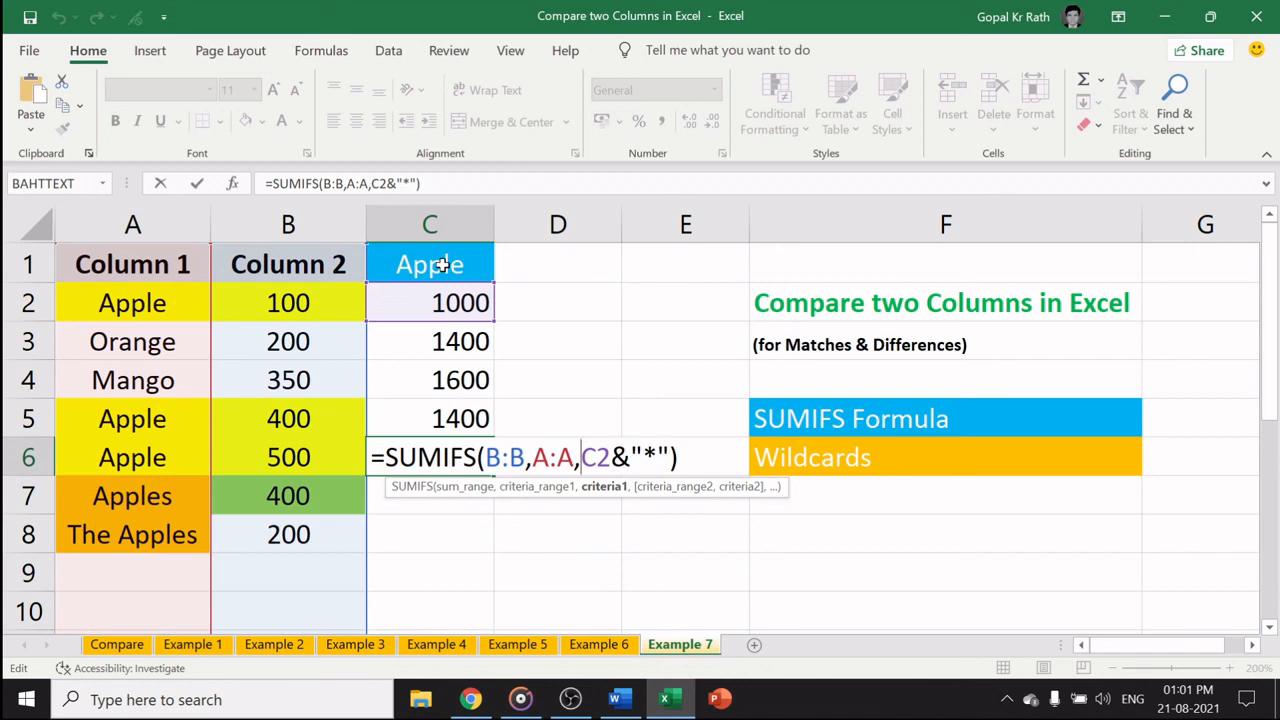
text(")
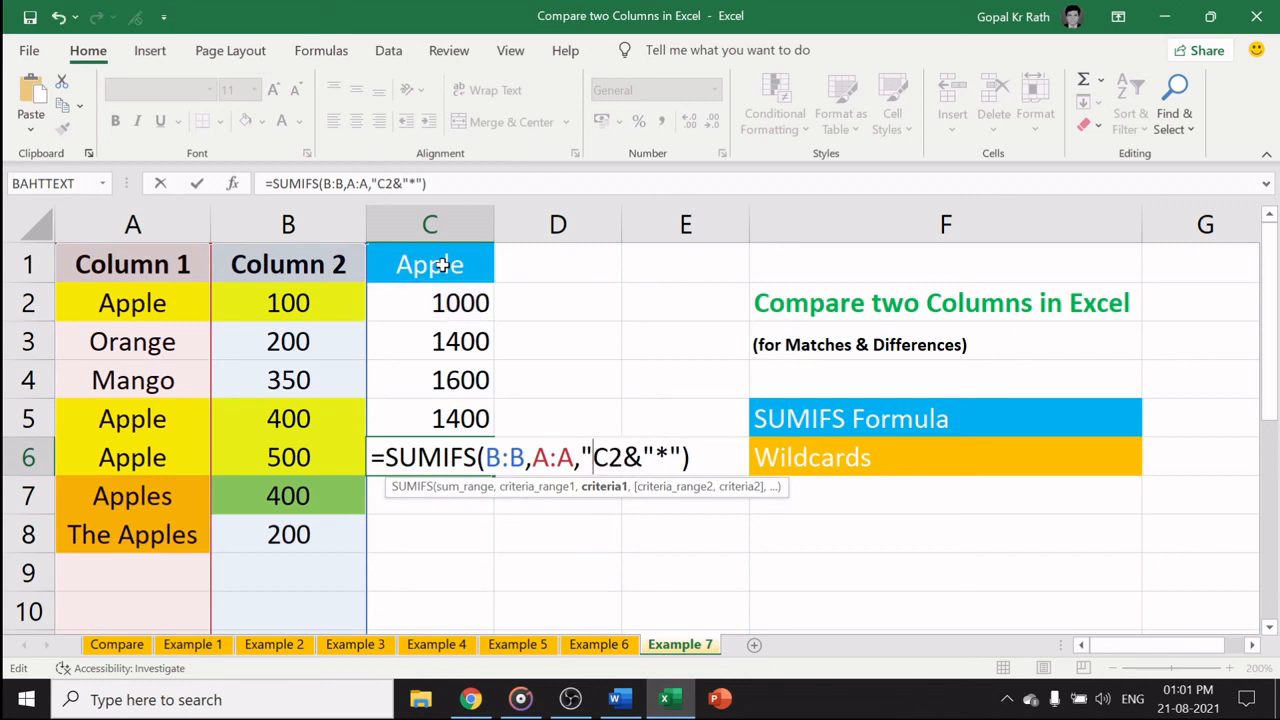
text(*"&)
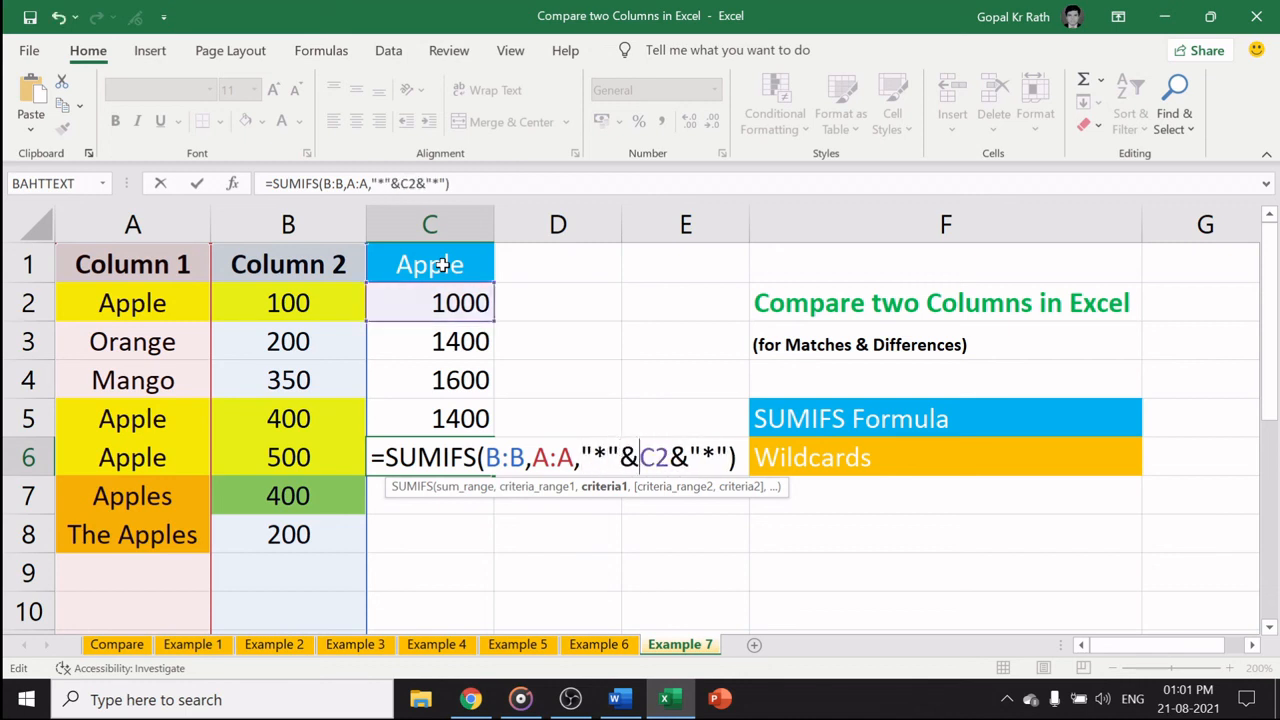
key(Return)
key(Up)
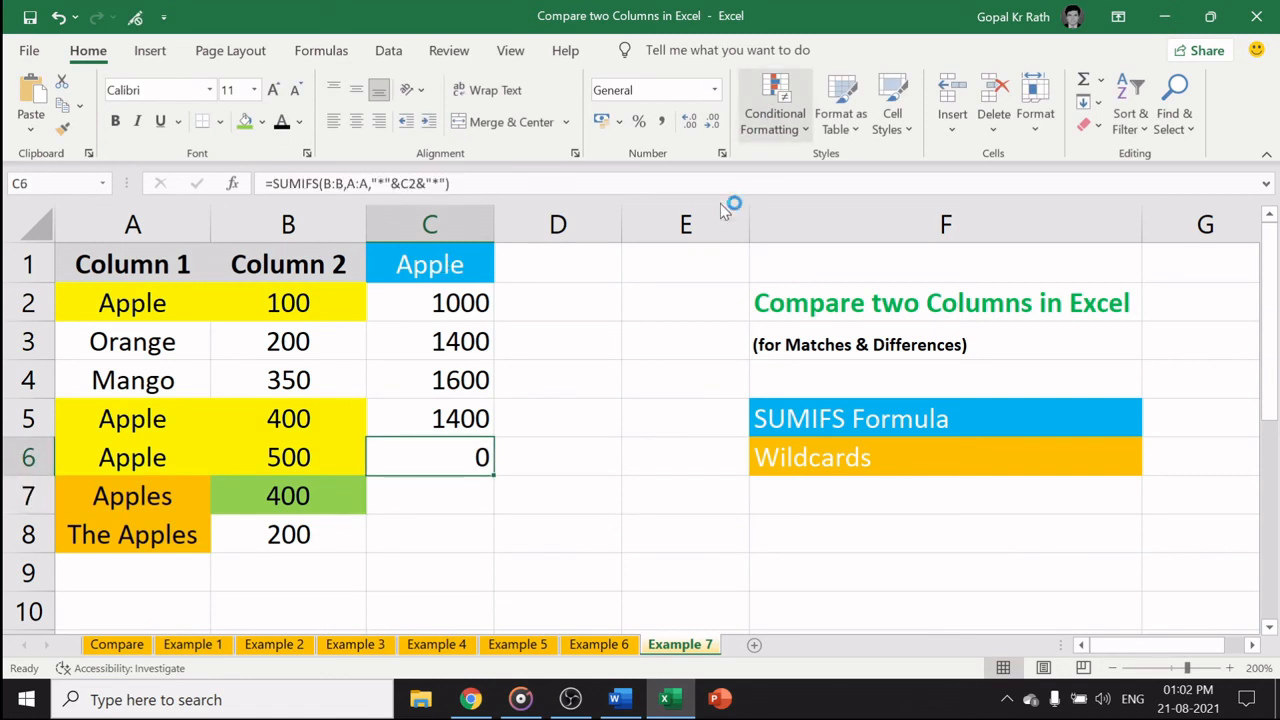
Step: Move the criterion's cell reference in the C6 formula to C1, so the formula reads =SUMIFS(B:B,A:A,"*"&C1&"*")
key(F2)
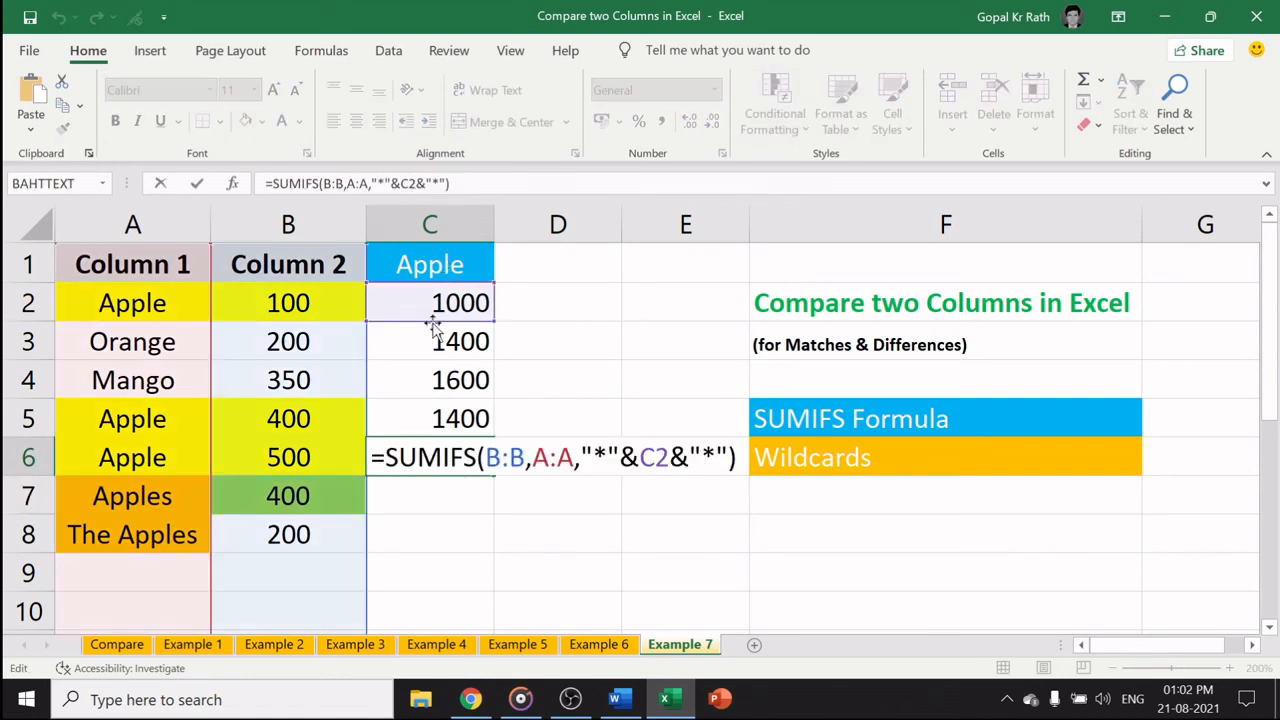
mouse_move(436, 292)
mouse_down()
mouse_move(437, 257)
mouse_move(428, 278)
mouse_up()
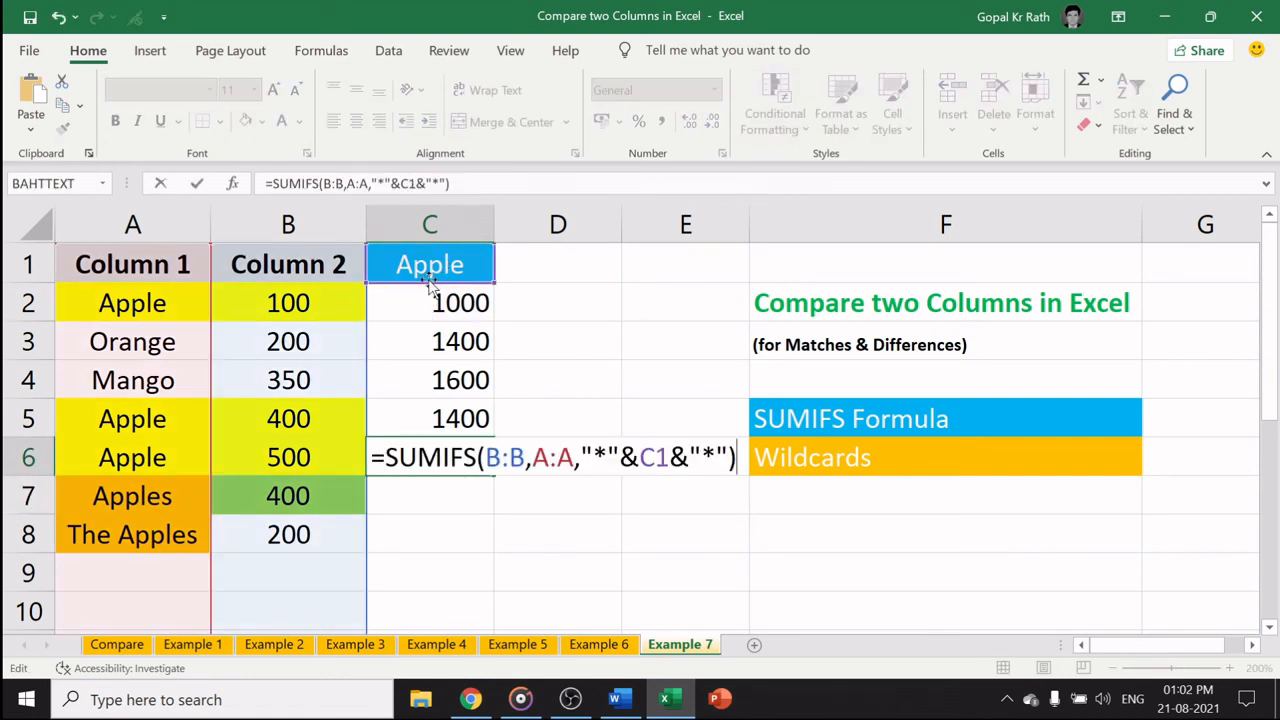
key(Return)
key(Up)
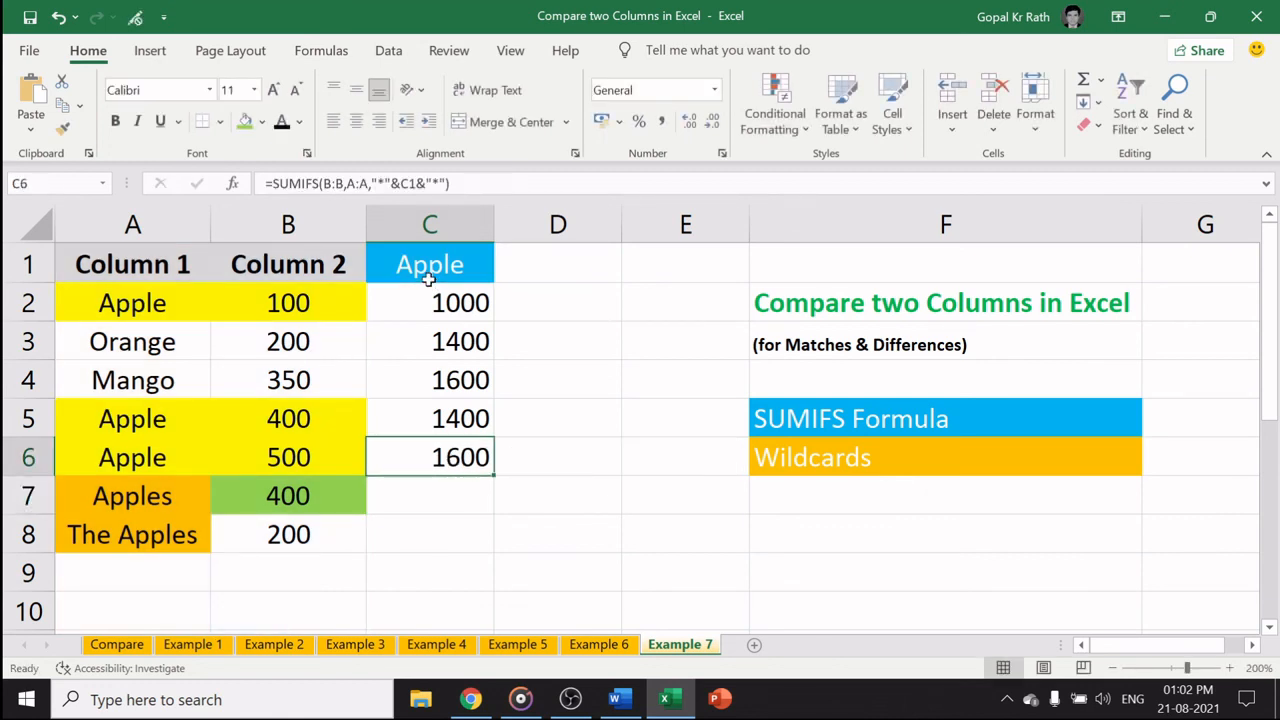
Step: Review the SUMIFS formulas in C6, C5 and C4 to compare how their wildcard criteria are written
double_click(488, 455)
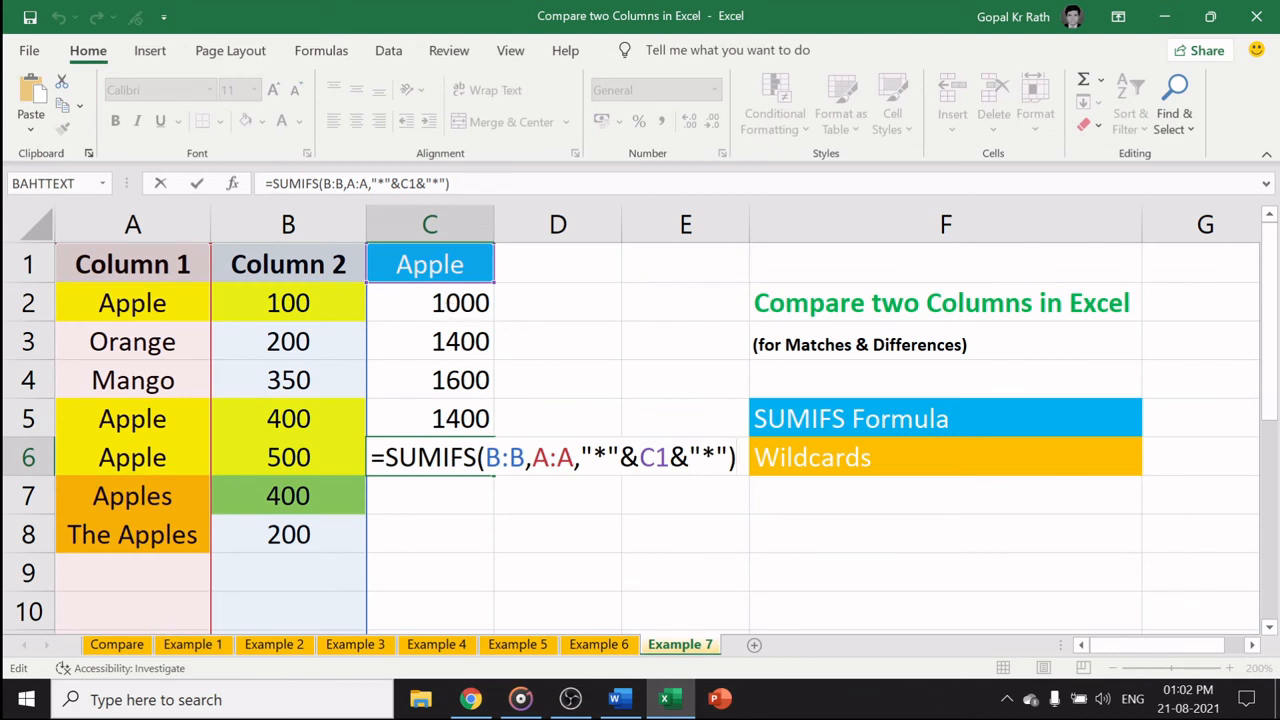
key(Escape)
click(460, 420)
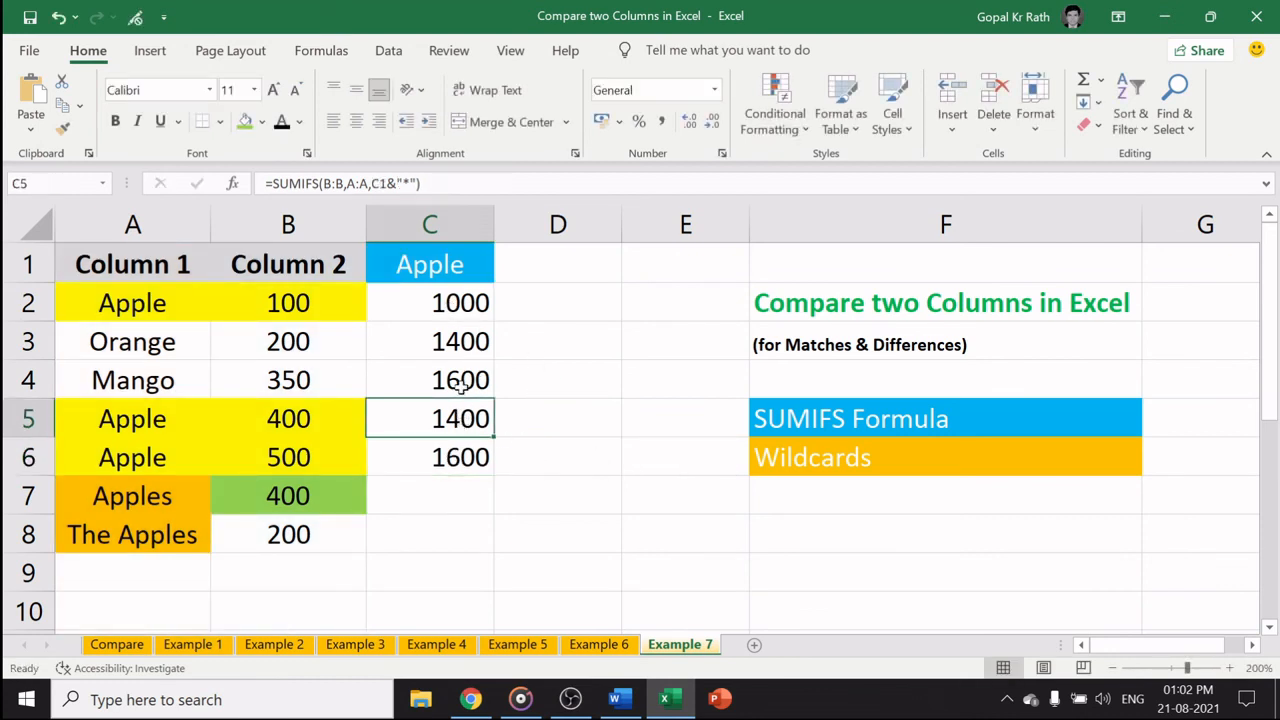
key(F2)
key(Escape)
click(453, 379)
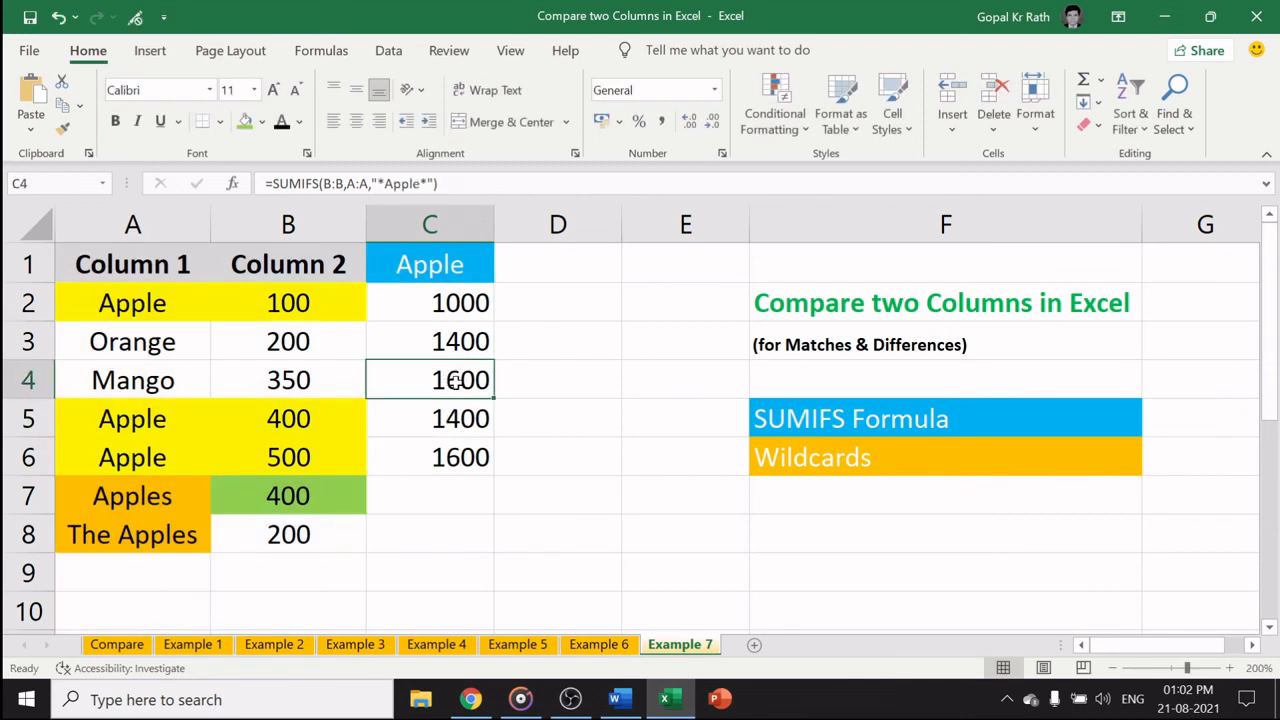
key(F2)
key(Escape)
click(446, 457)
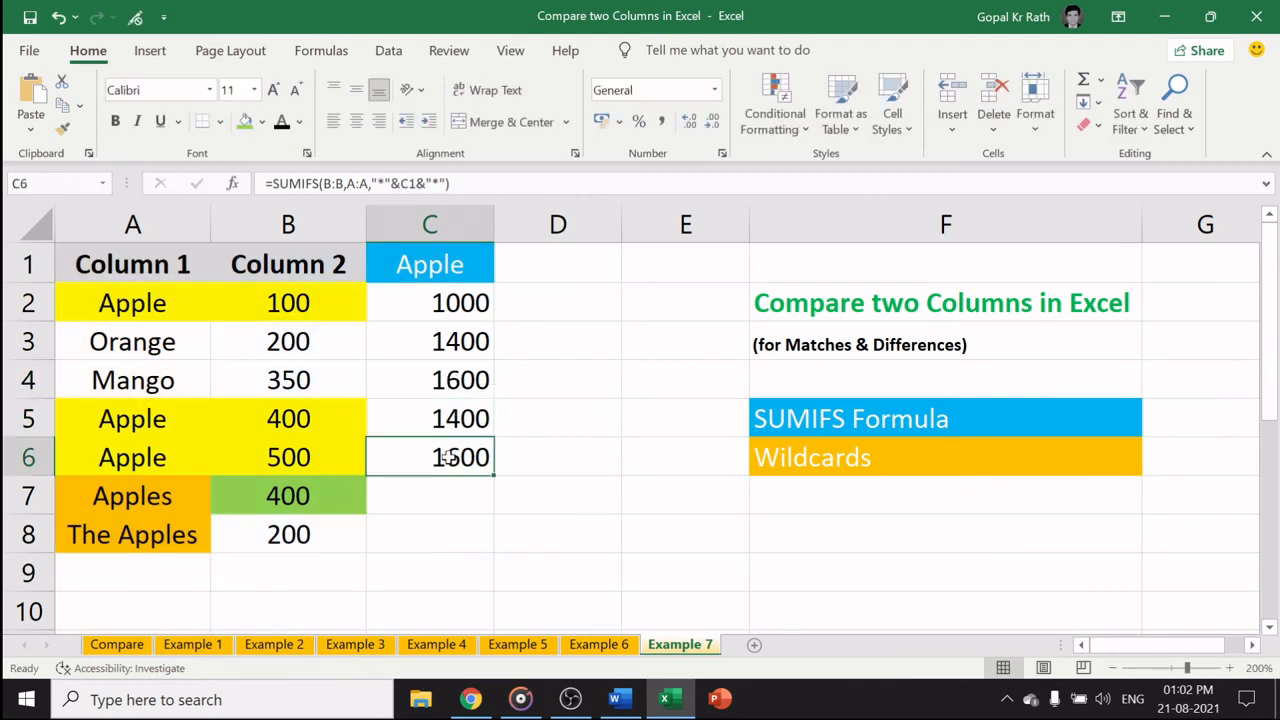